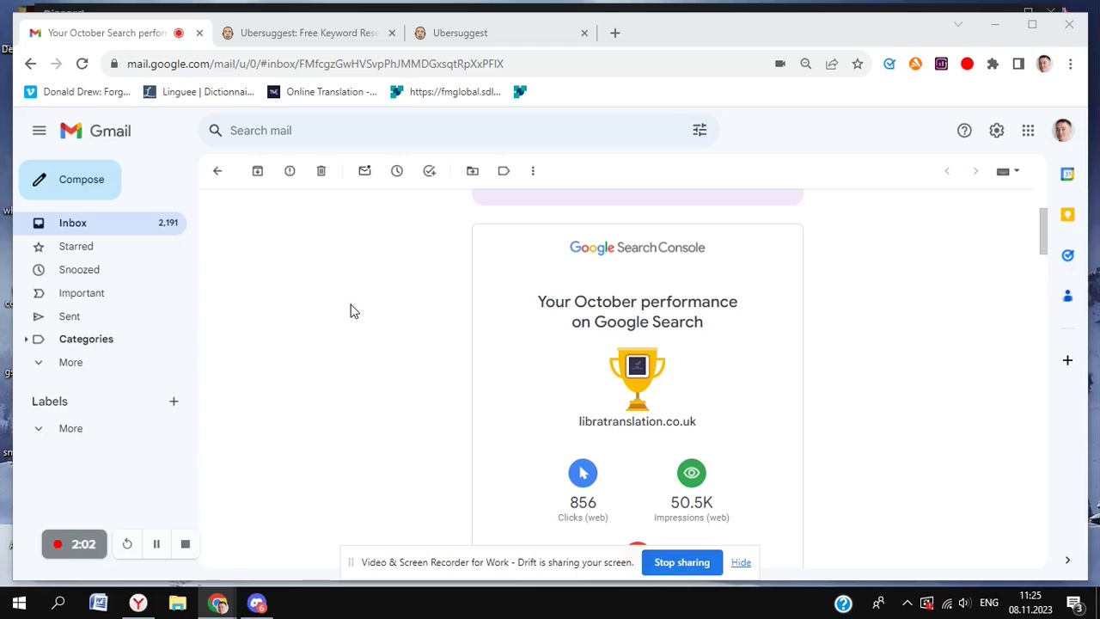
# - Bring up Ubersuggest's UK overview for 'croatian translation services': volume 30, difficulty 15, CPC £0.00
pyautogui.click(322, 35)
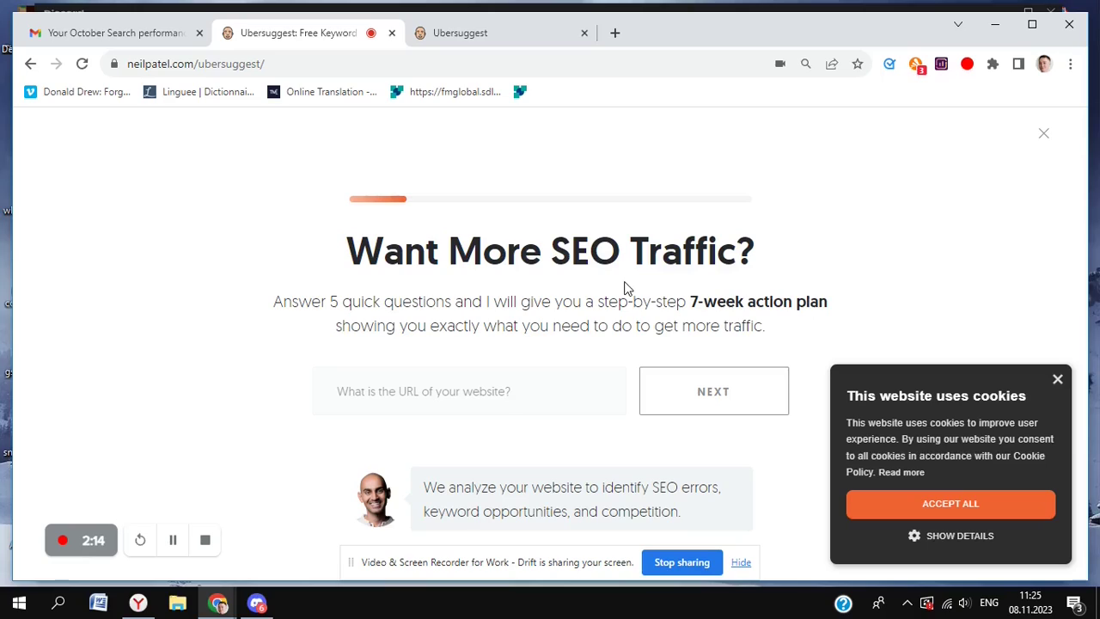
pyautogui.click(486, 36)
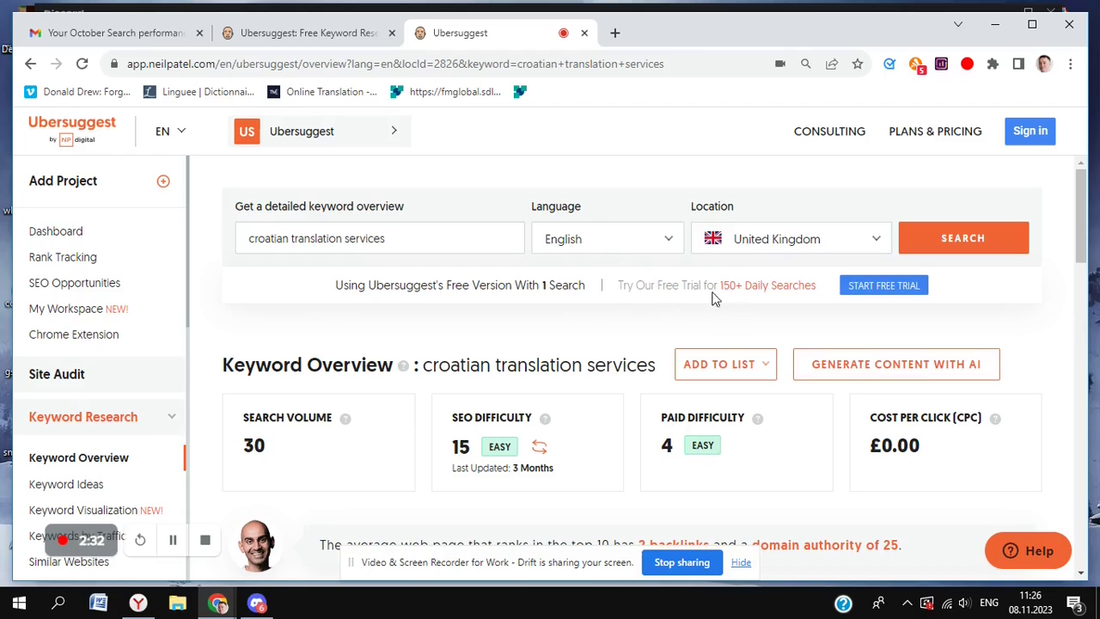
pyautogui.scroll(-1, 599, 329)
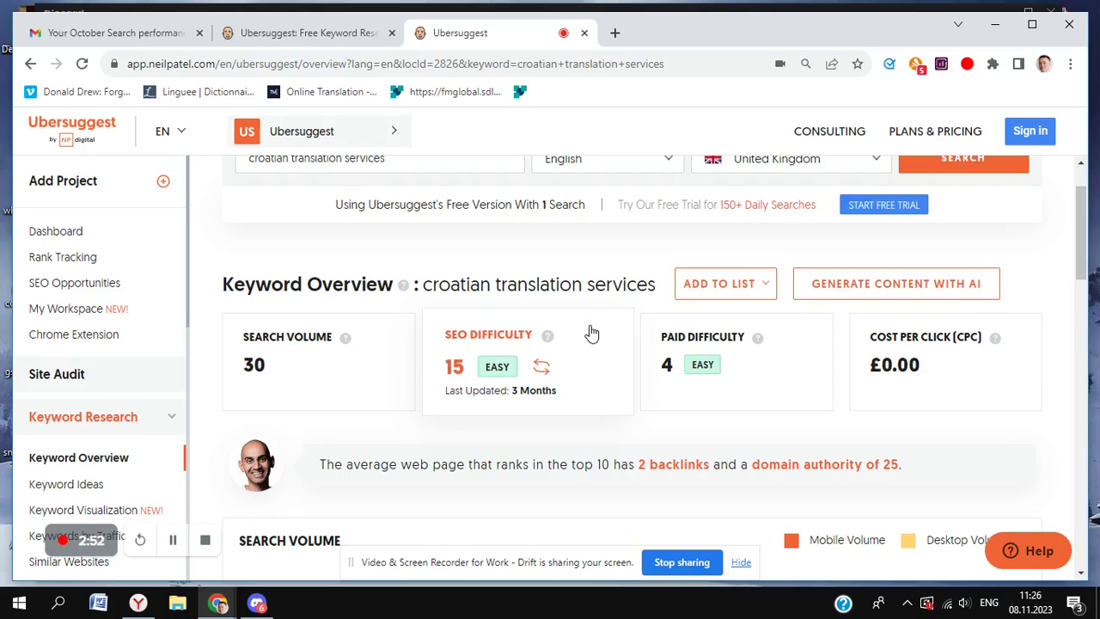
pyautogui.scroll(-10, 591, 331)
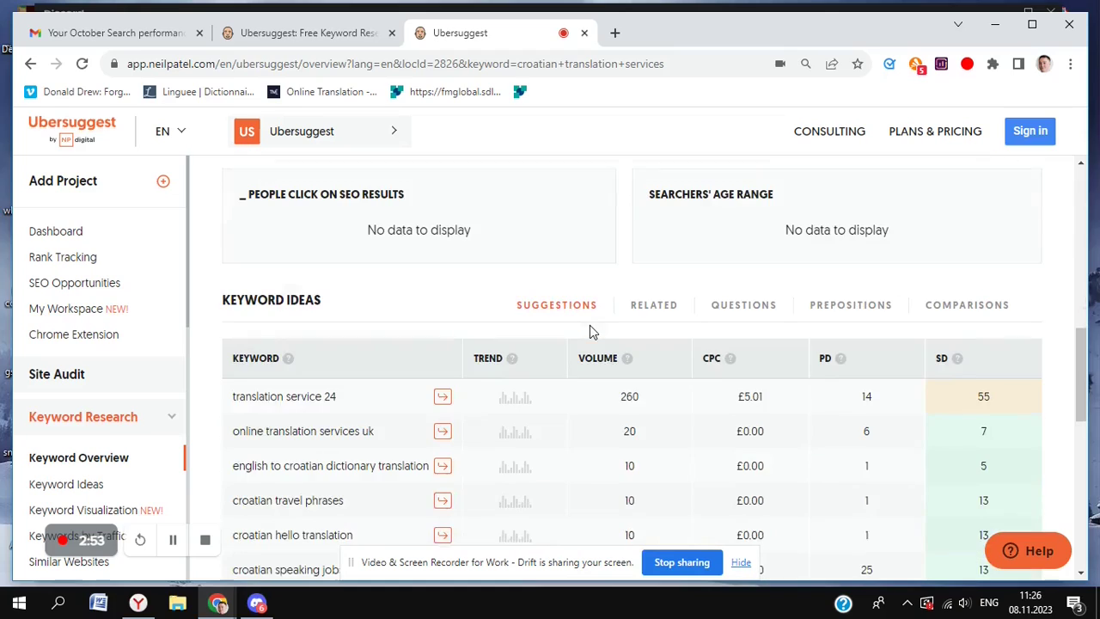
pyautogui.scroll(-2, 589, 325)
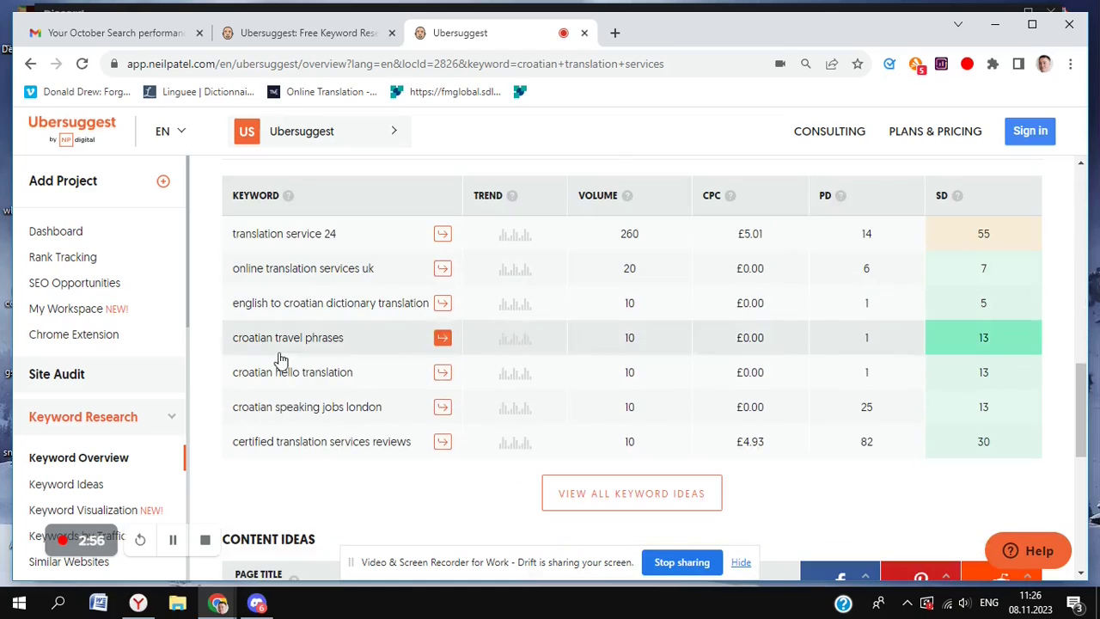
pyautogui.scroll(4, 410, 356)
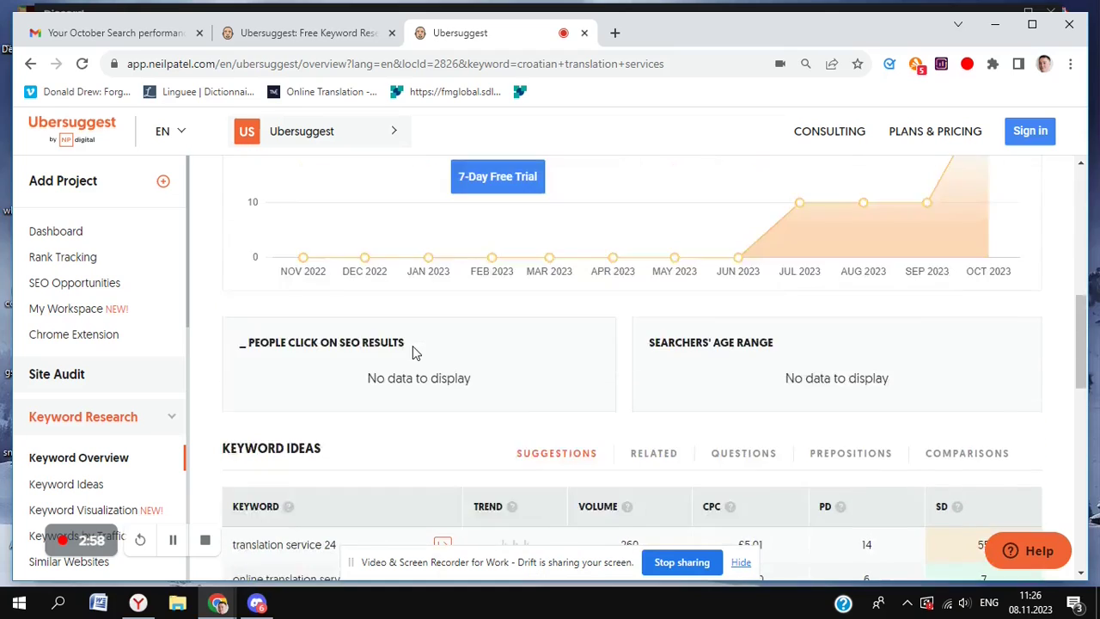
pyautogui.scroll(5, 413, 352)
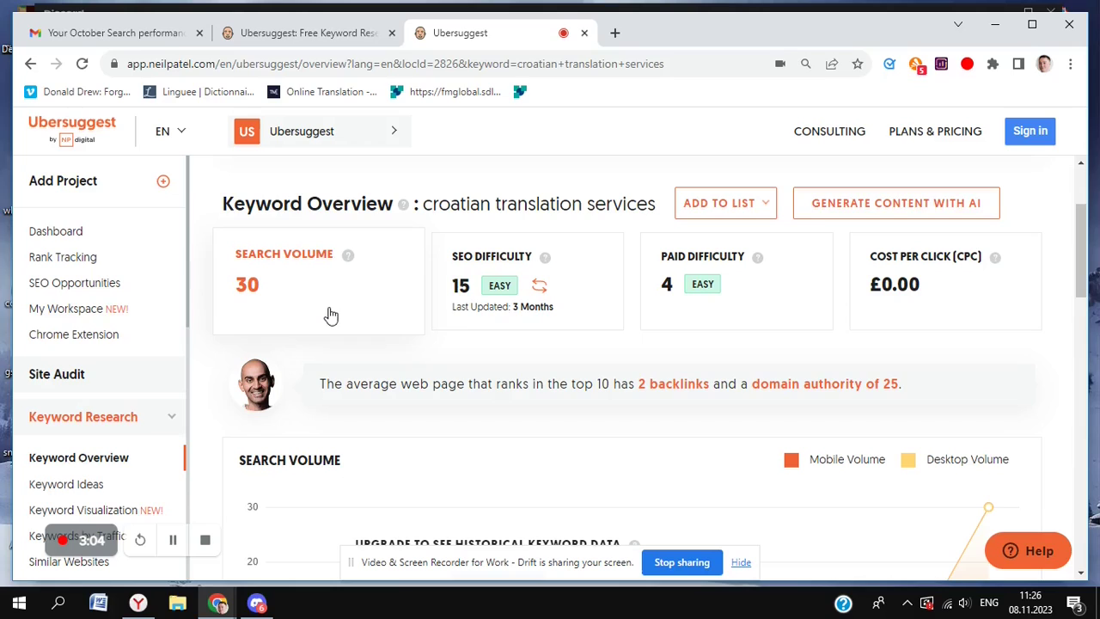
pyautogui.scroll(-10, 331, 316)
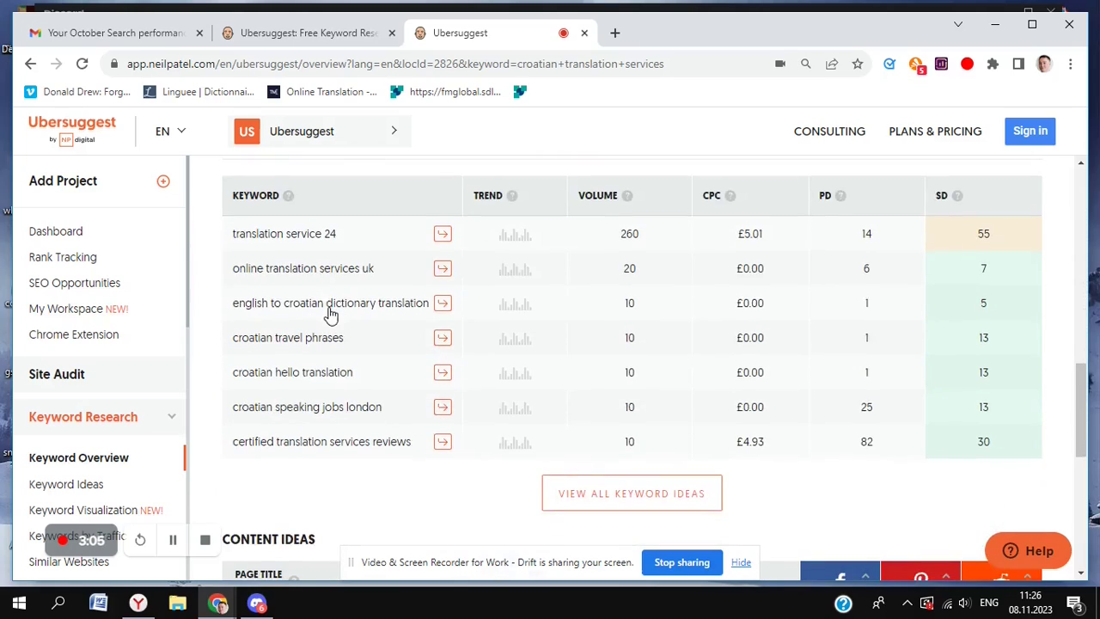
pyautogui.scroll(10, 331, 315)
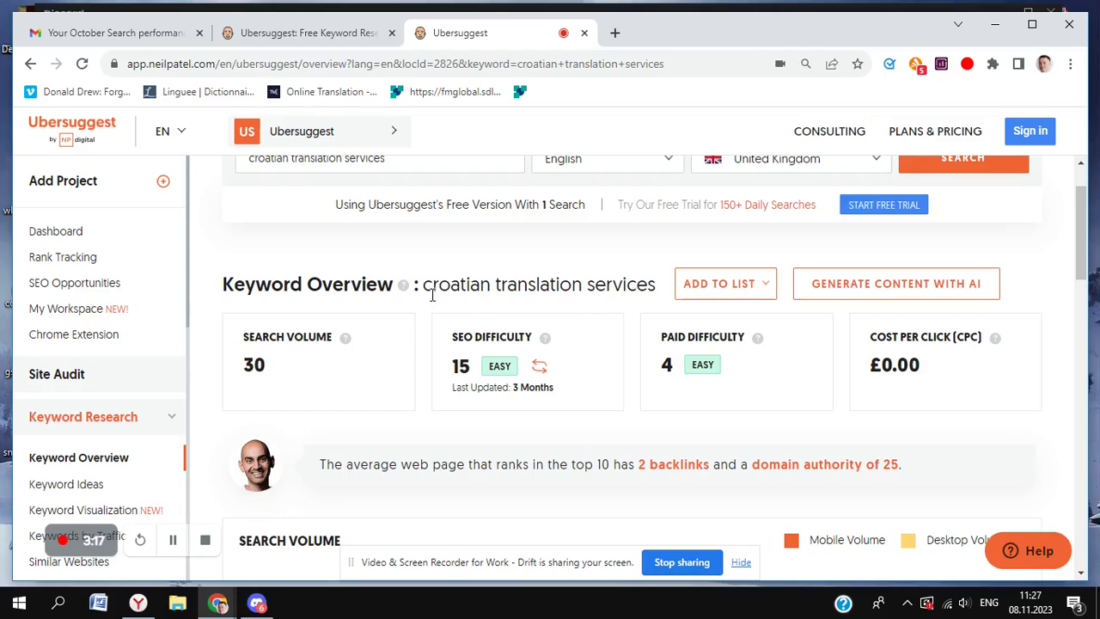
pyautogui.scroll(-1, 386, 294)
pyautogui.scroll(-5, 386, 294)
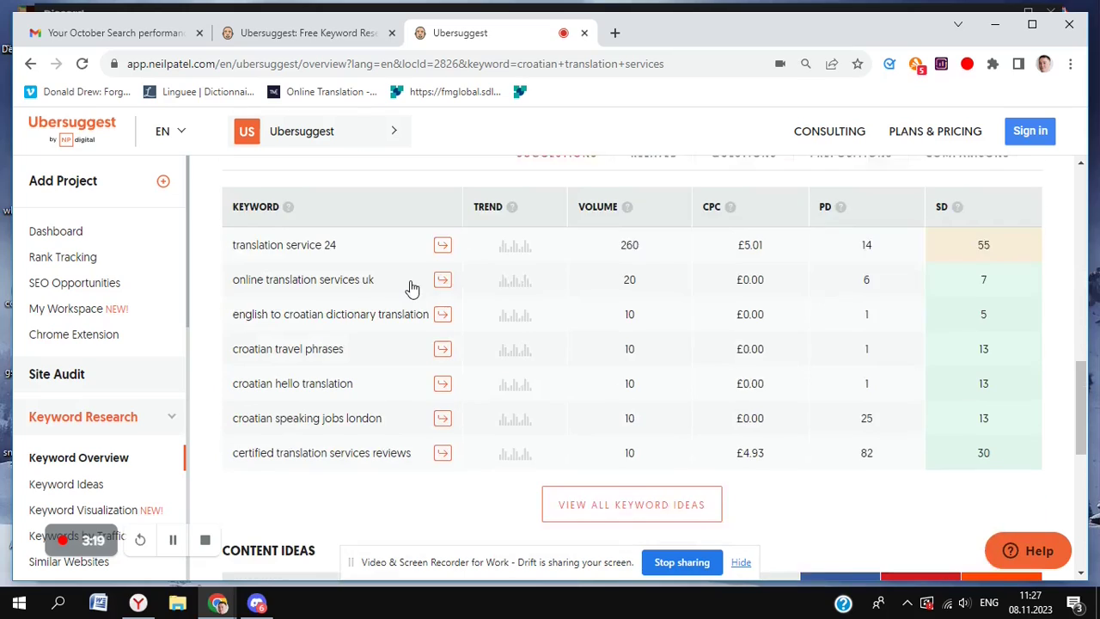
pyautogui.scroll(-1, 412, 288)
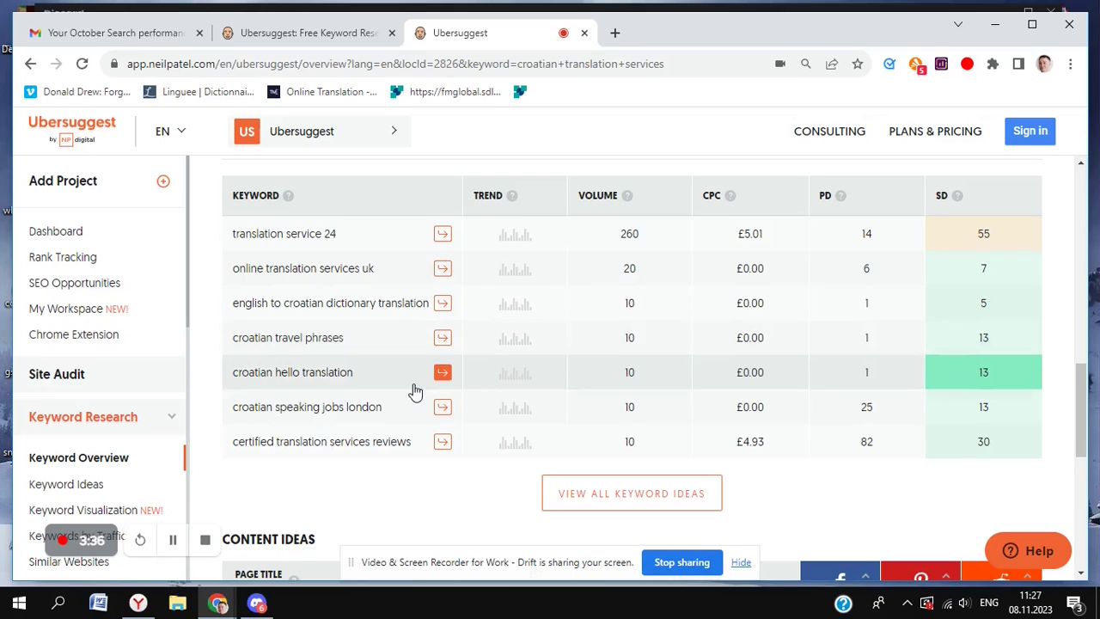
pyautogui.scroll(15, 415, 391)
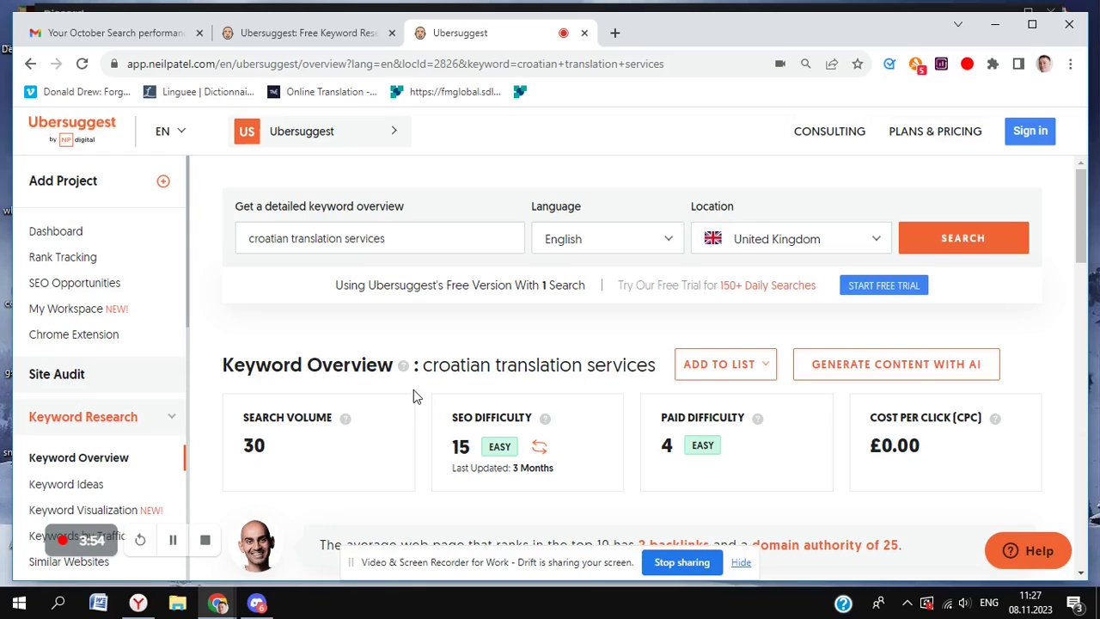
pyautogui.scroll(-2, 365, 319)
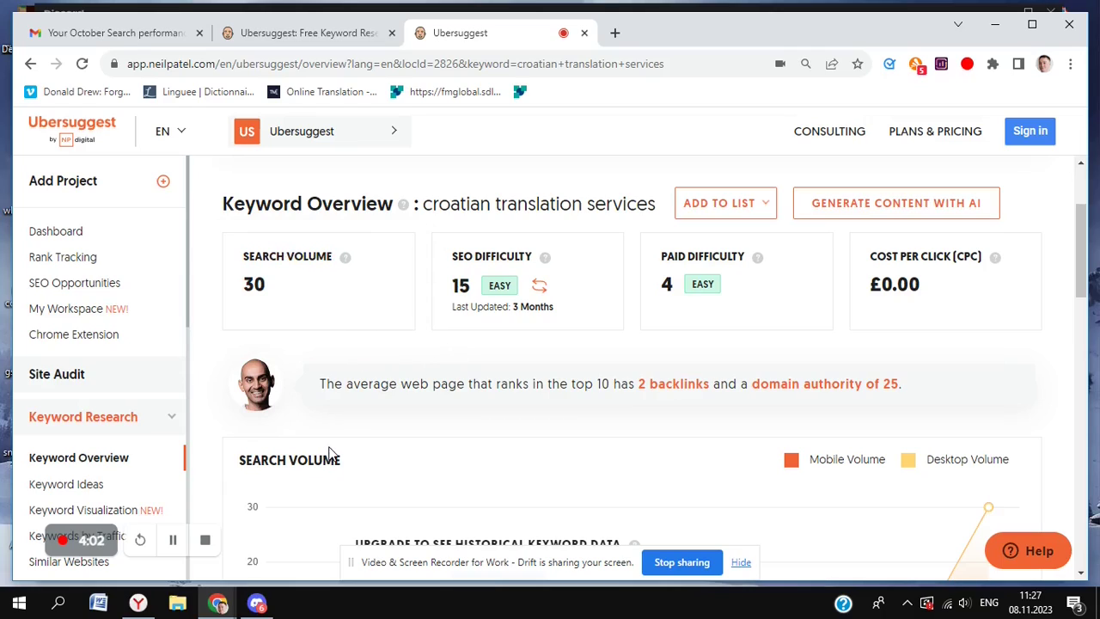
# - Open the birth-certificate translation blog post and view its Languages We Work With menu
pyautogui.click(205, 539)
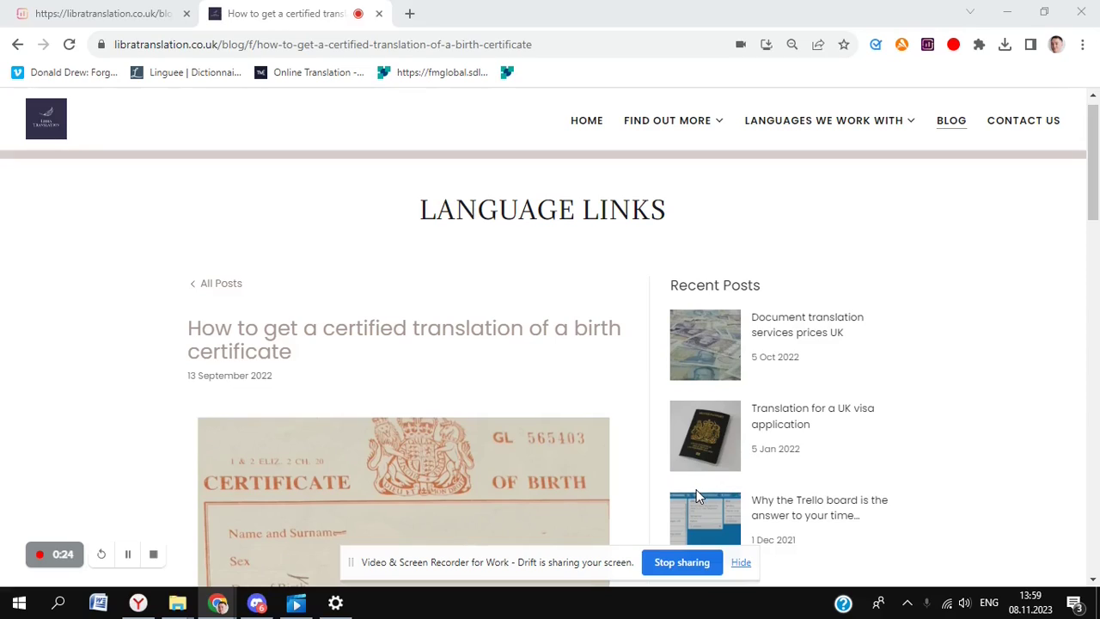
pyautogui.click(823, 127)
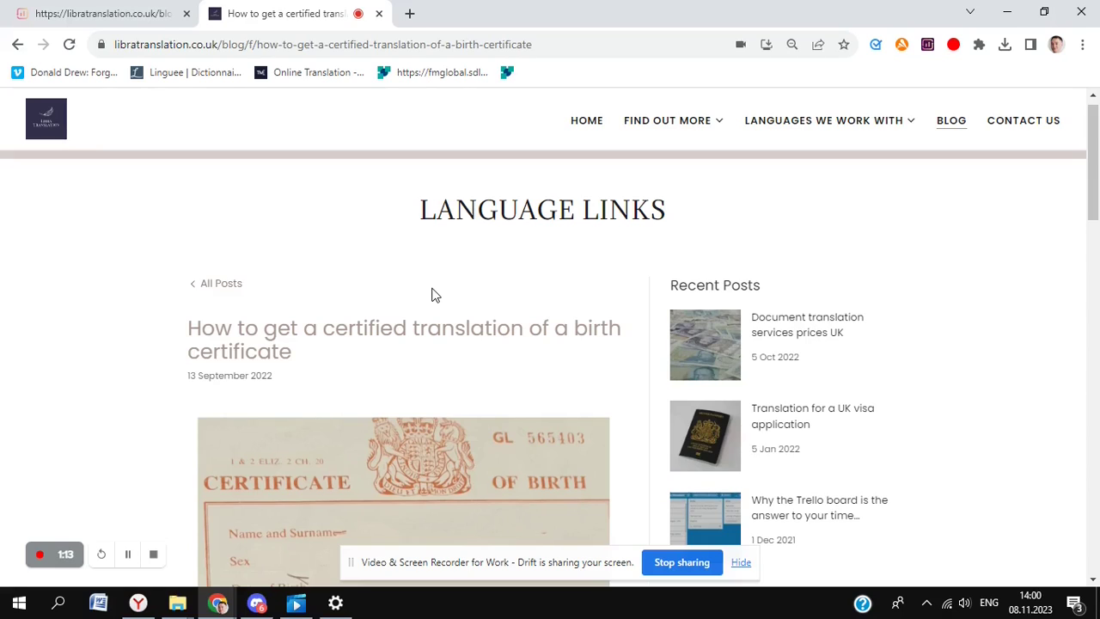
pyautogui.scroll(-10, 434, 295)
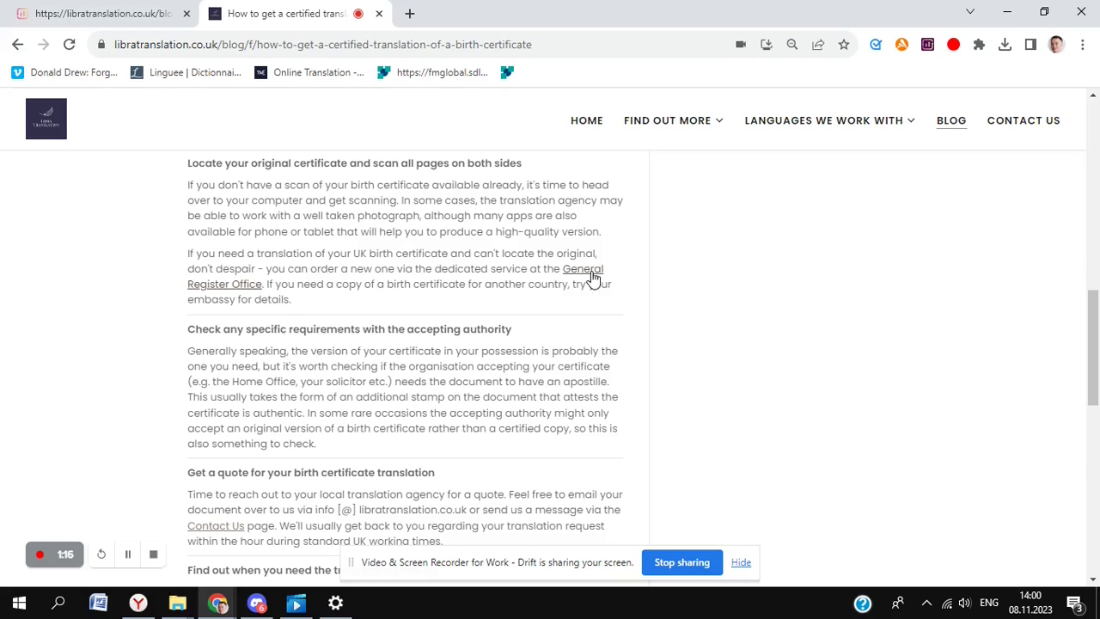
pyautogui.scroll(-3, 385, 322)
pyautogui.scroll(-5, 385, 322)
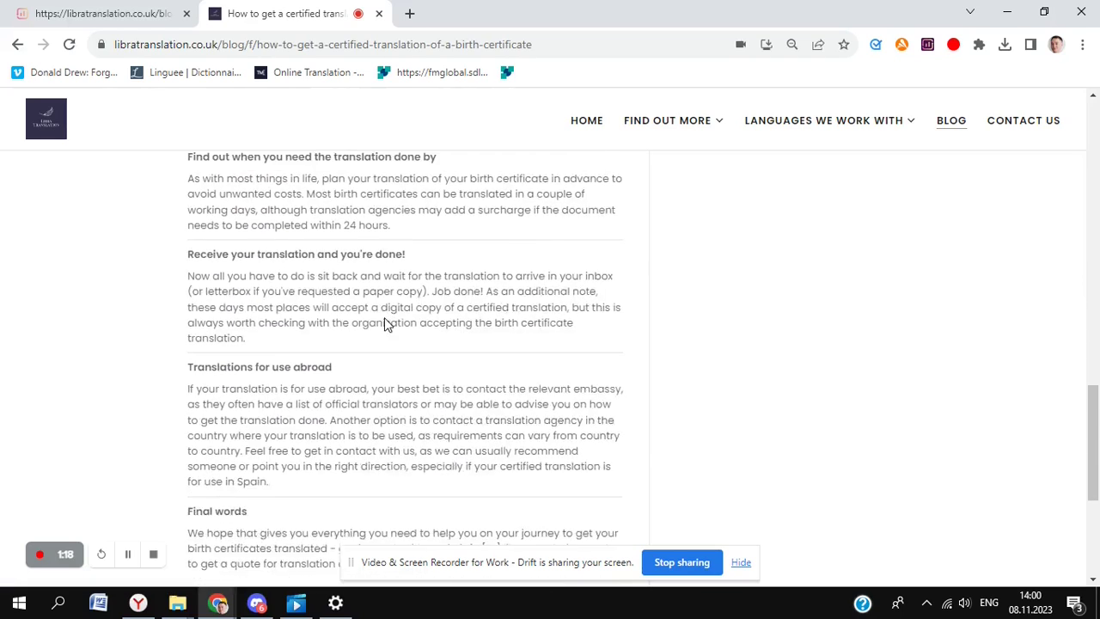
pyautogui.scroll(3, 386, 319)
pyautogui.scroll(8, 386, 318)
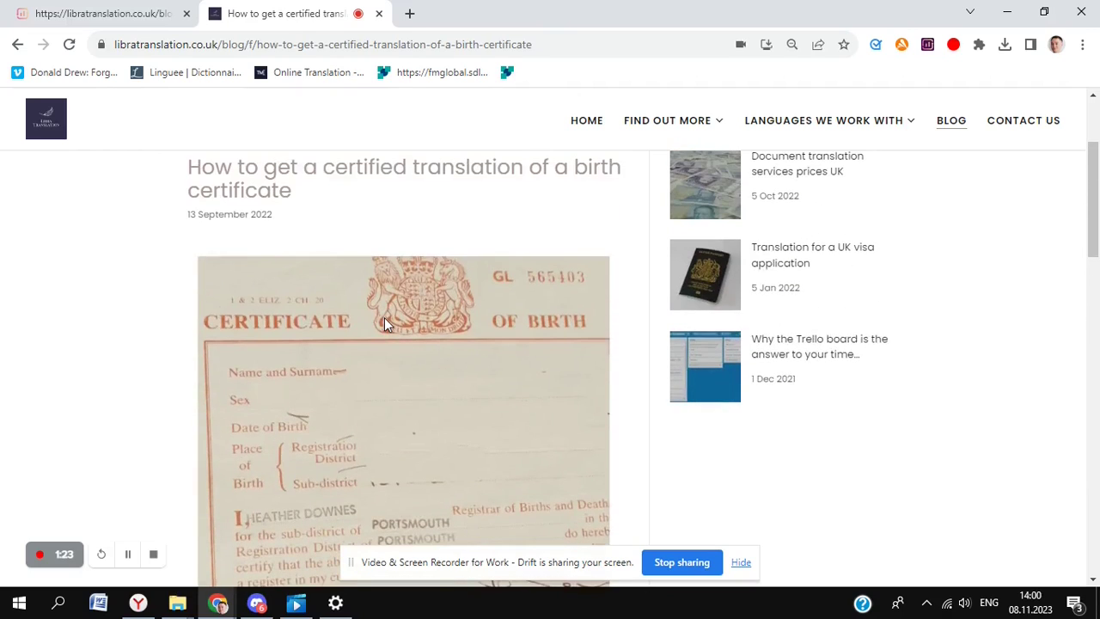
pyautogui.scroll(2, 386, 318)
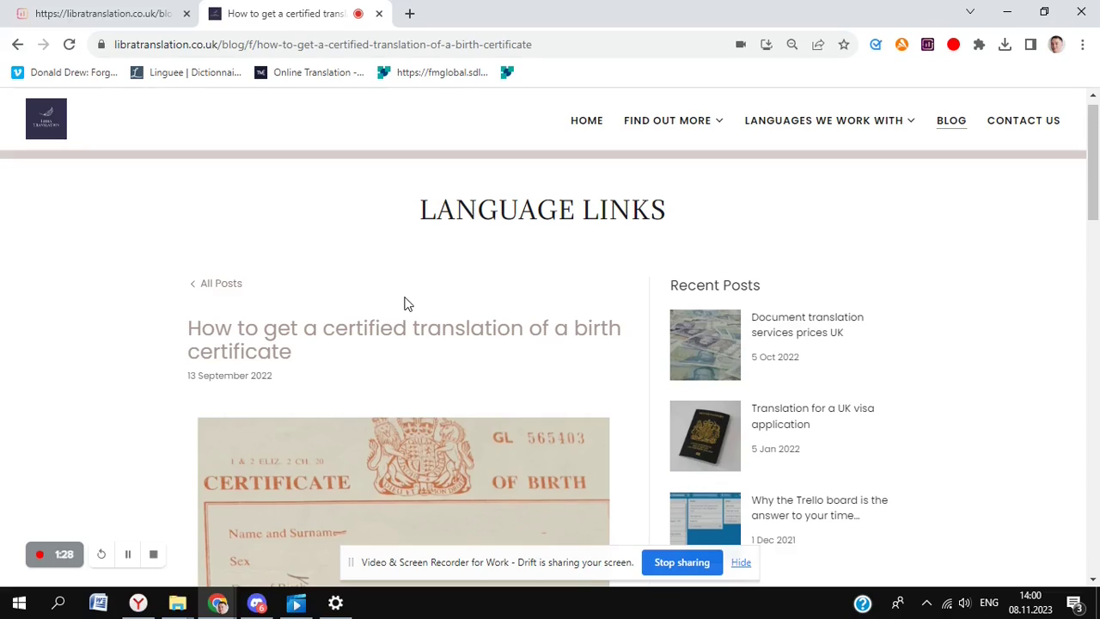
# - Skim the article back to its top and bring up its Surfer content audit
pyautogui.scroll(-2, 407, 303)
pyautogui.scroll(-9, 408, 303)
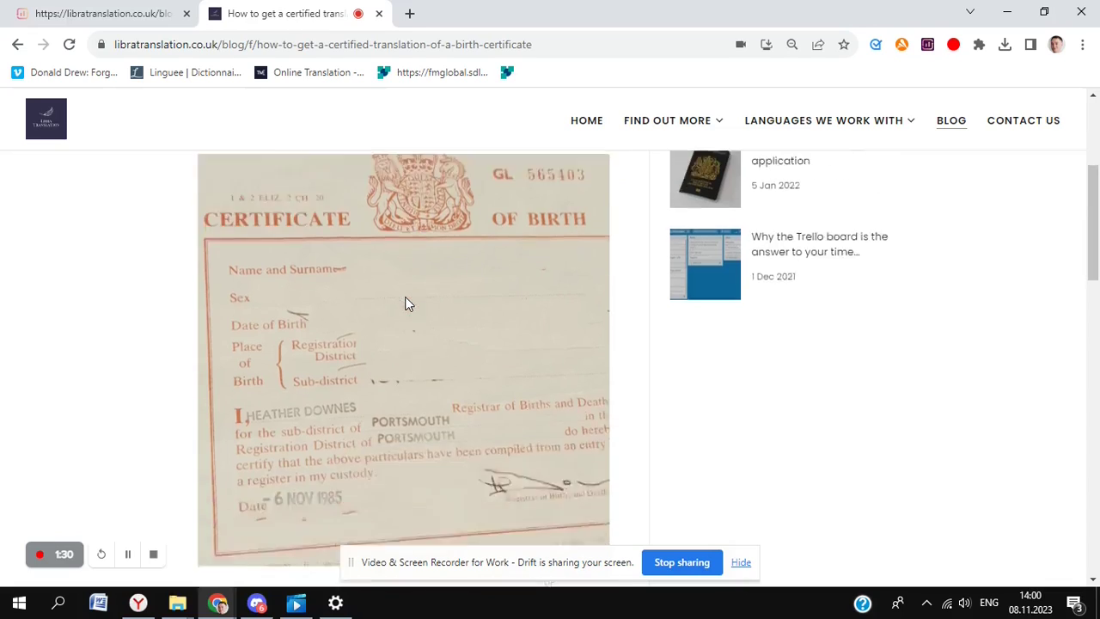
pyautogui.scroll(-3, 407, 299)
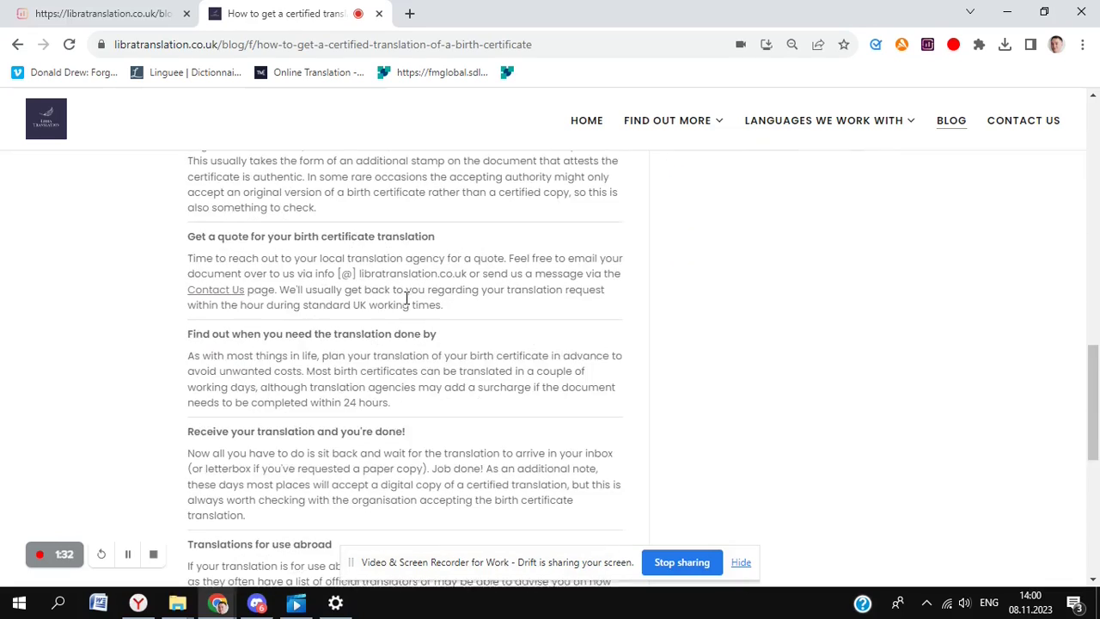
pyautogui.scroll(1, 407, 298)
pyautogui.scroll(9, 407, 298)
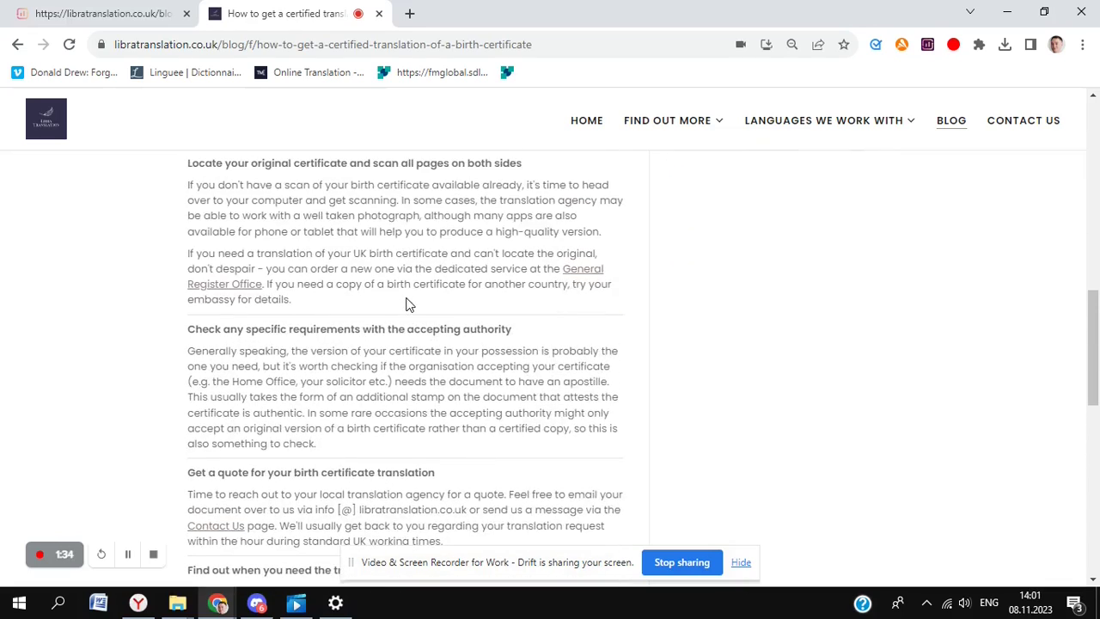
pyautogui.scroll(4, 407, 298)
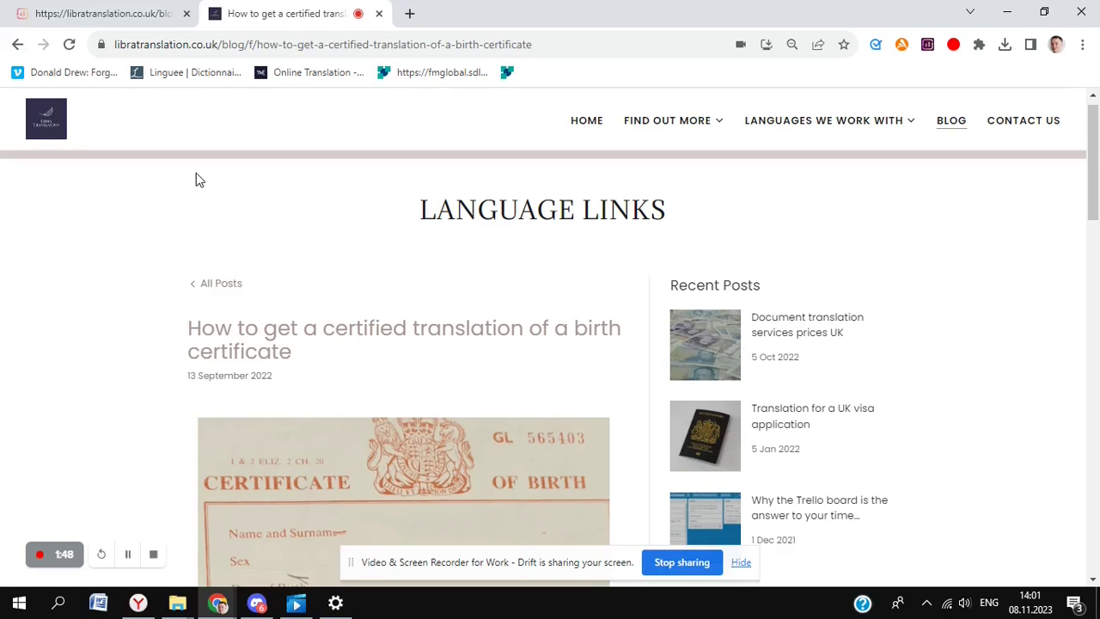
pyautogui.click(107, 23)
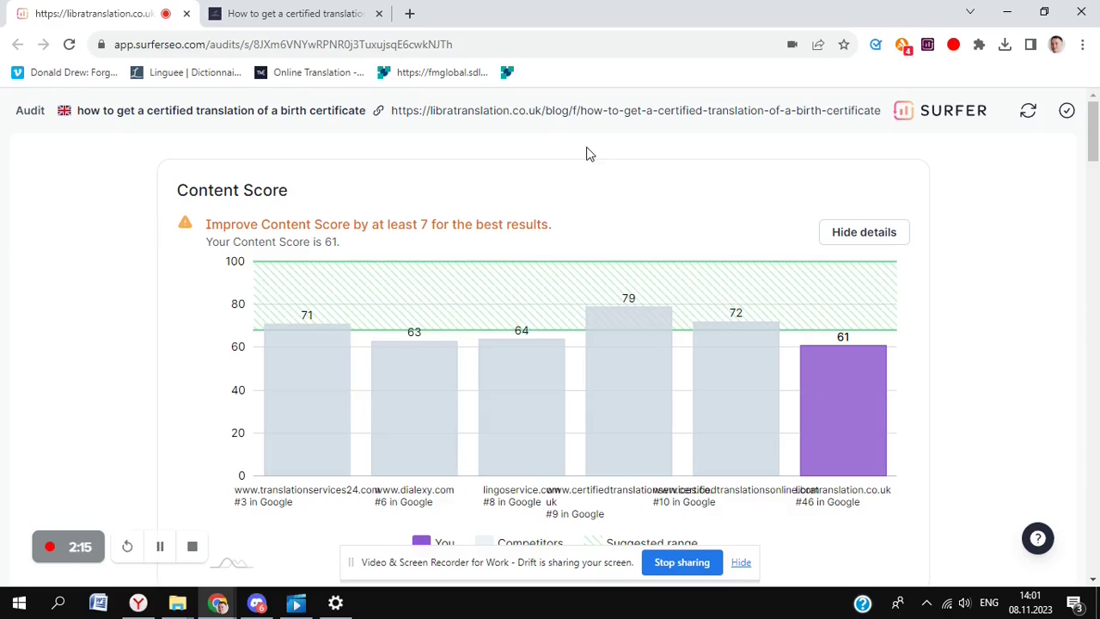
# - Scroll the Surfer audit from the internal-link suggestions down to the Terms to Use table
pyautogui.scroll(-1, 589, 152)
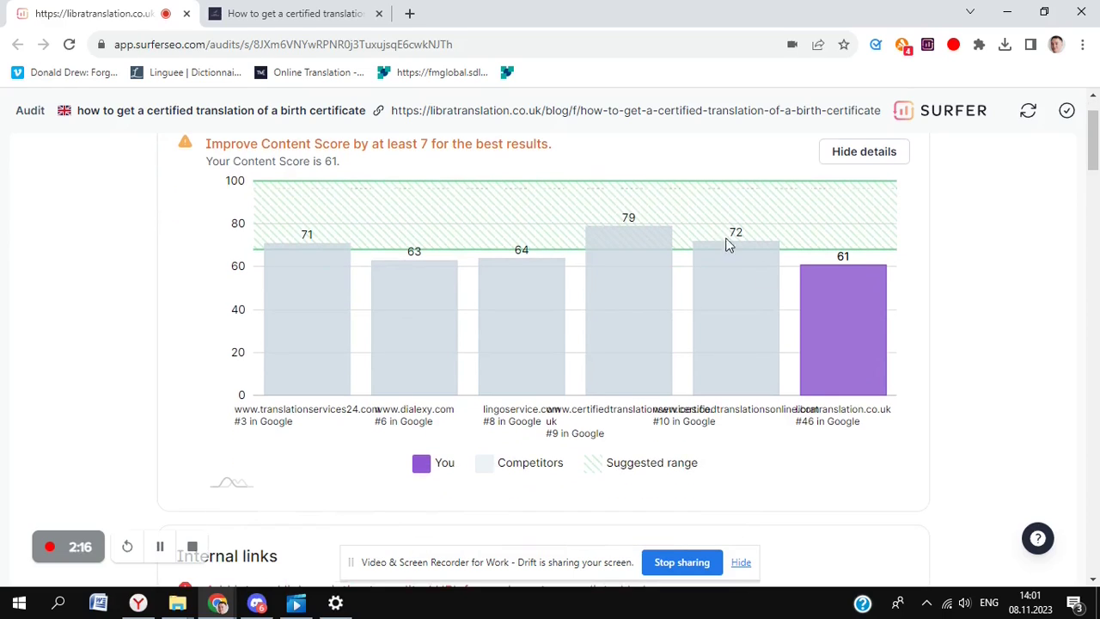
pyautogui.scroll(1, 830, 305)
pyautogui.scroll(-1, 847, 387)
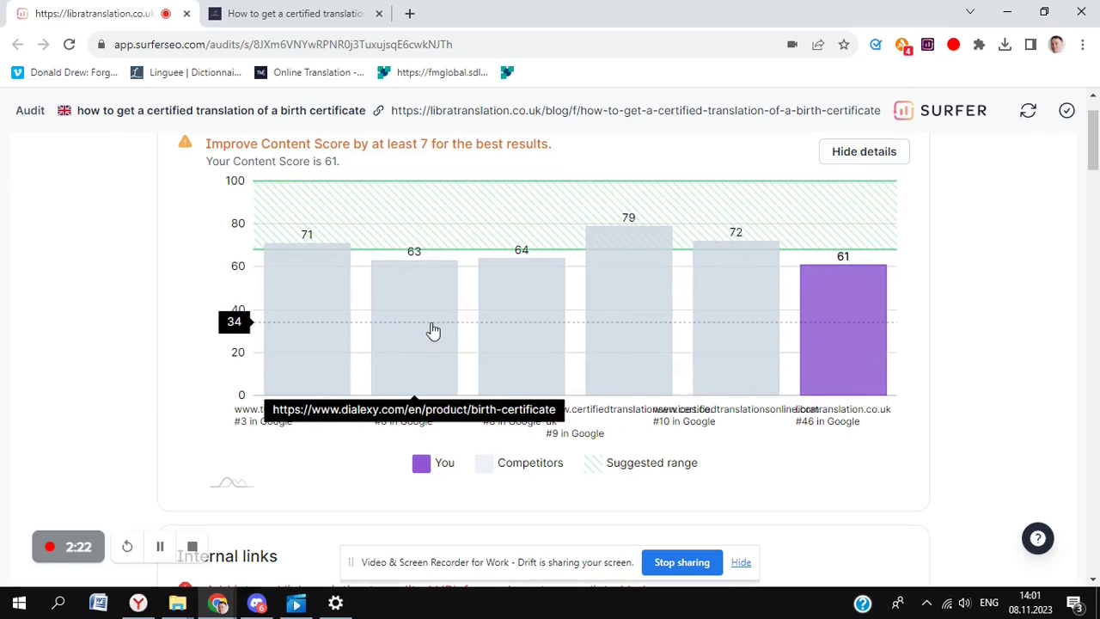
pyautogui.scroll(1, 478, 317)
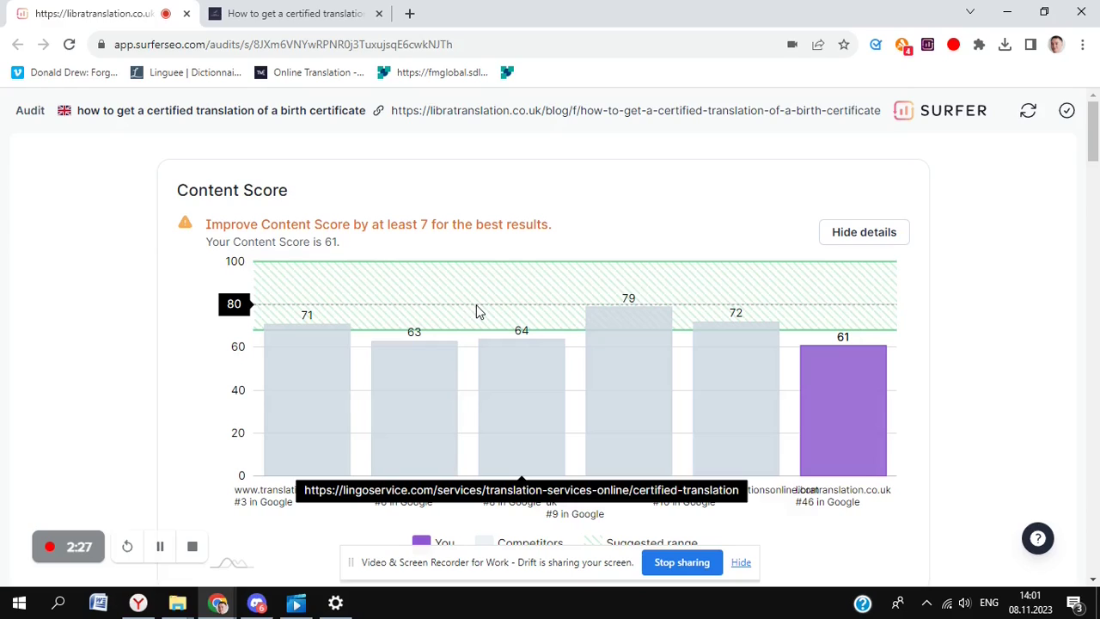
pyautogui.scroll(-2, 479, 312)
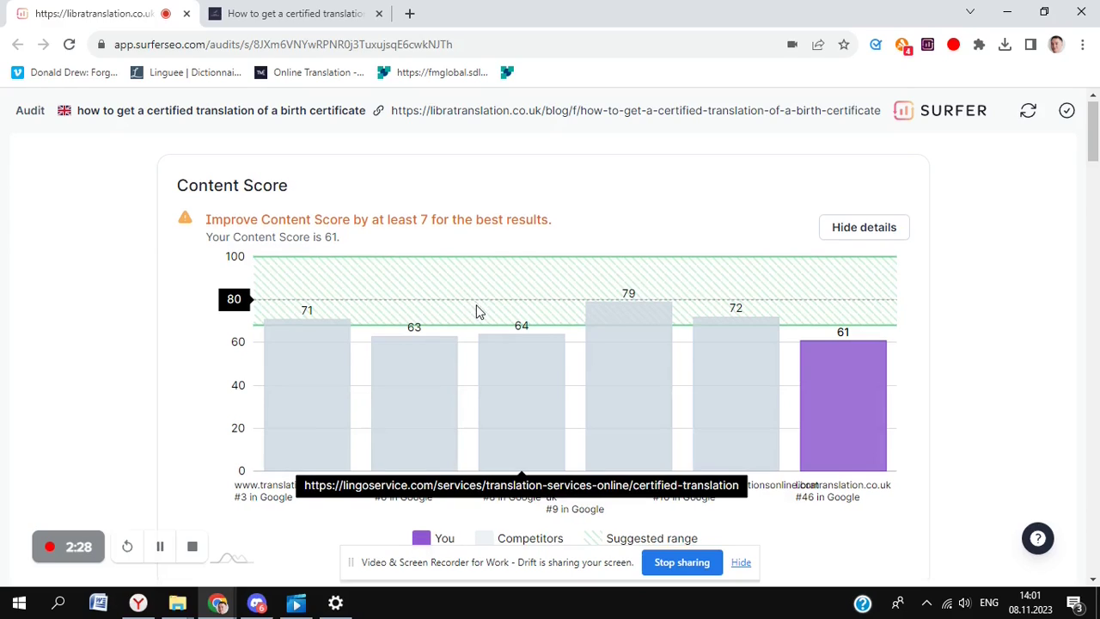
pyautogui.scroll(2, 479, 312)
pyautogui.scroll(-2, 479, 312)
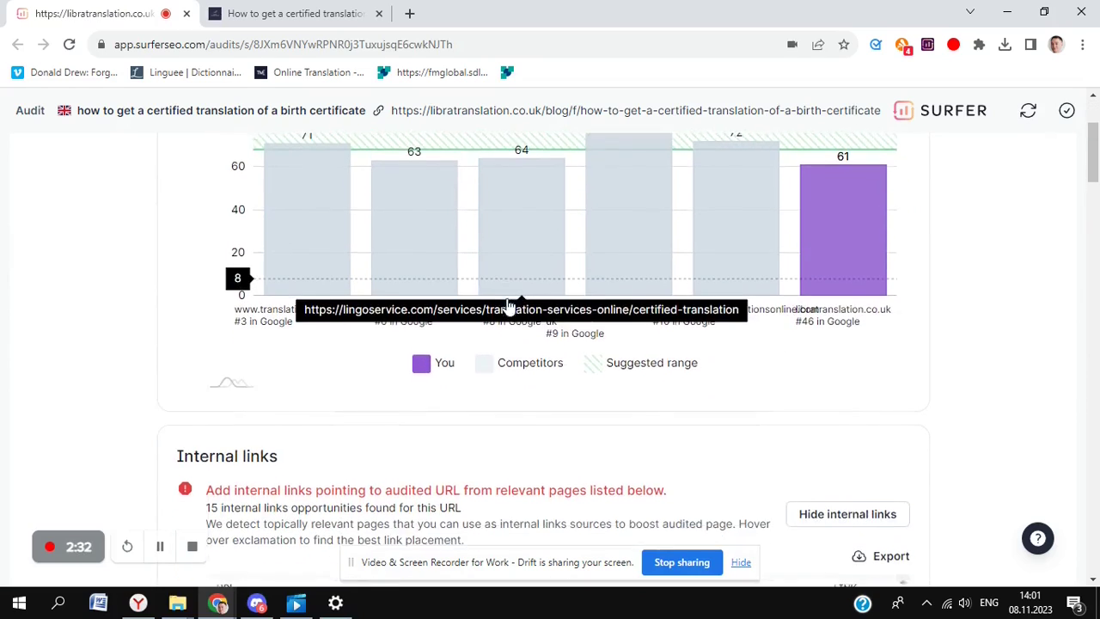
pyautogui.scroll(-3, 494, 308)
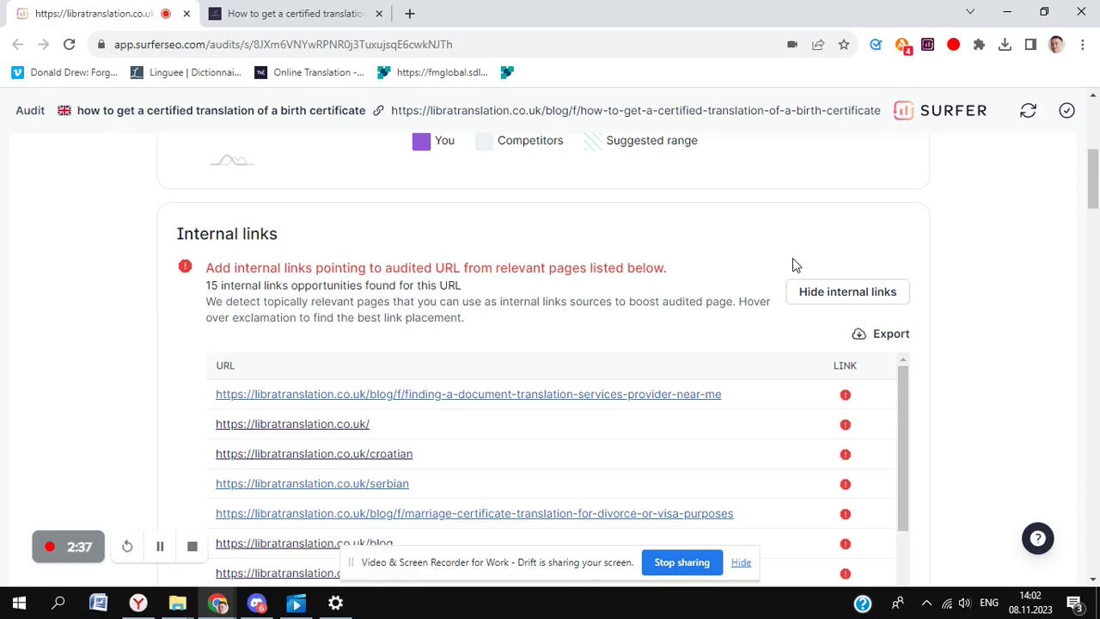
pyautogui.scroll(-2, 712, 220)
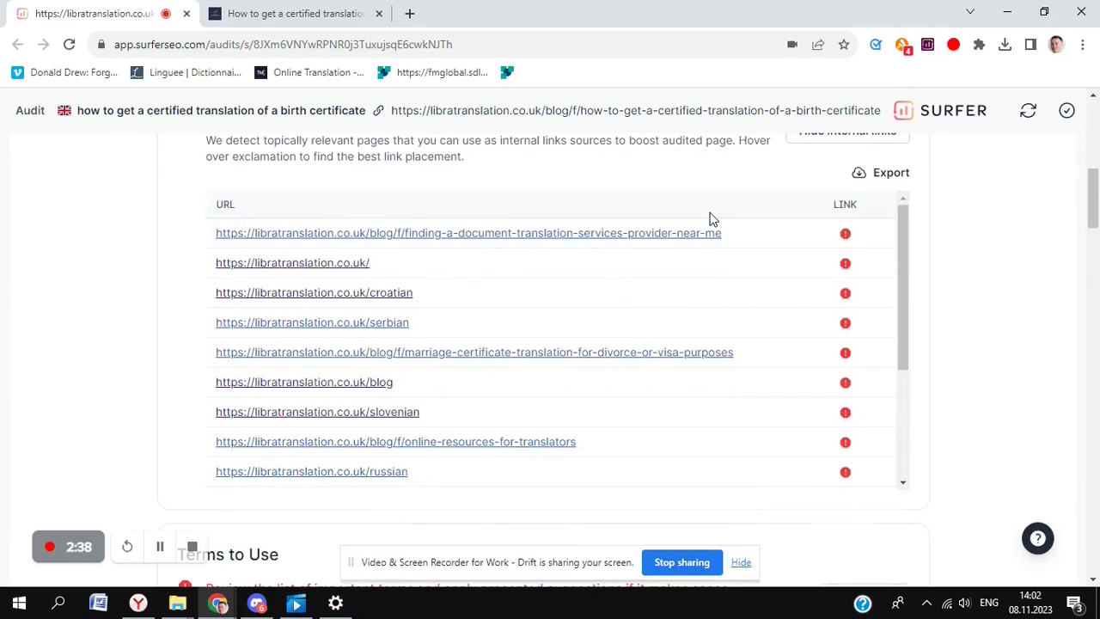
pyautogui.scroll(-3, 704, 249)
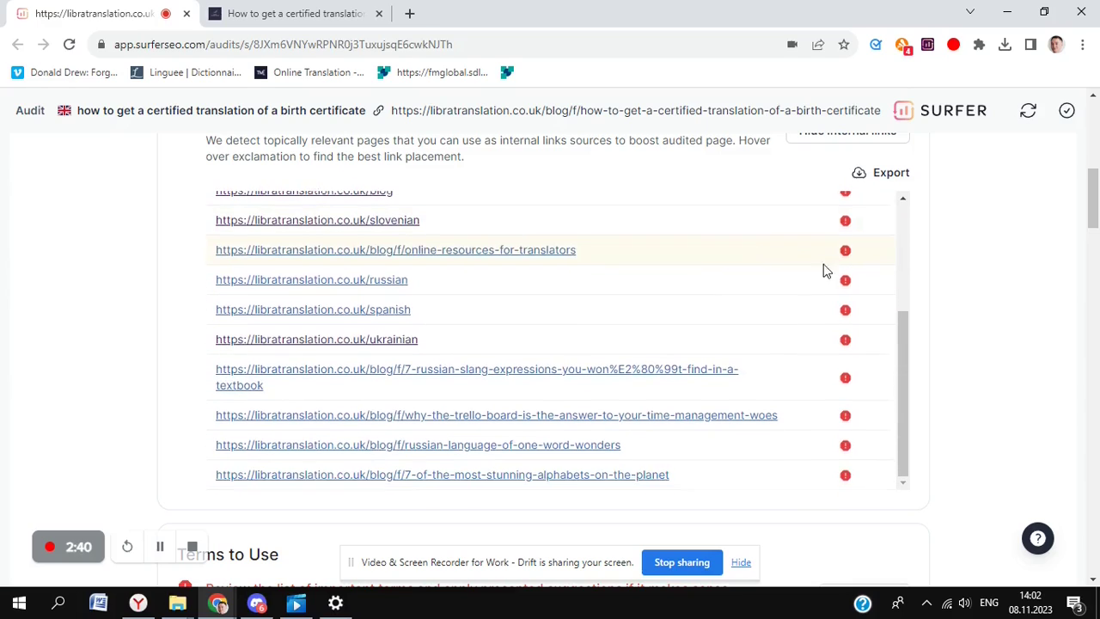
pyautogui.scroll(-5, 943, 284)
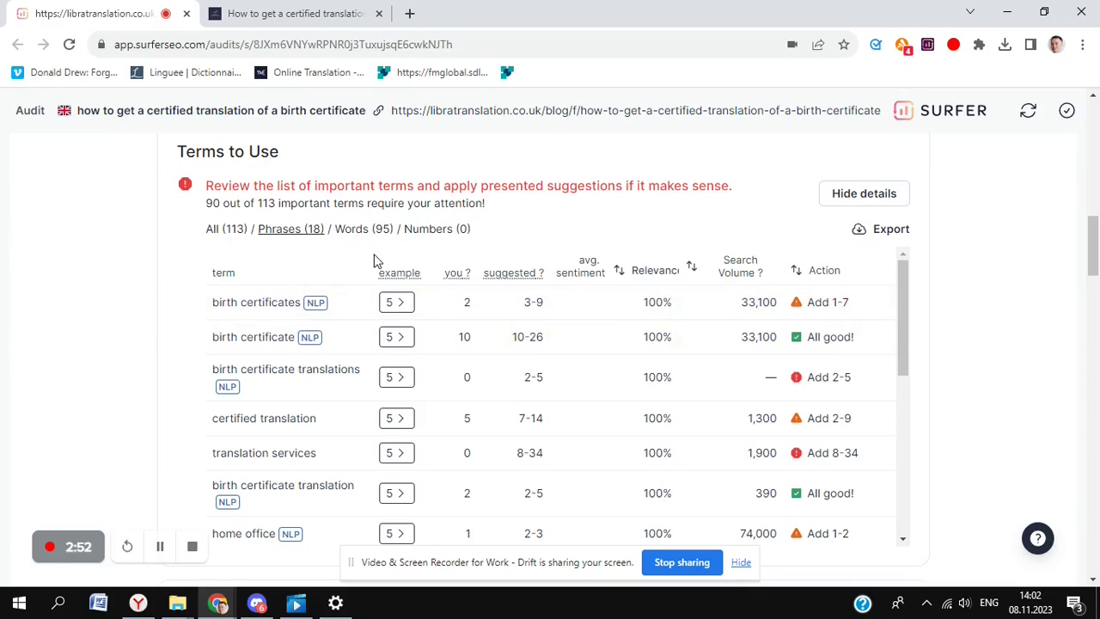
pyautogui.scroll(-1, 550, 317)
pyautogui.scroll(1, 548, 317)
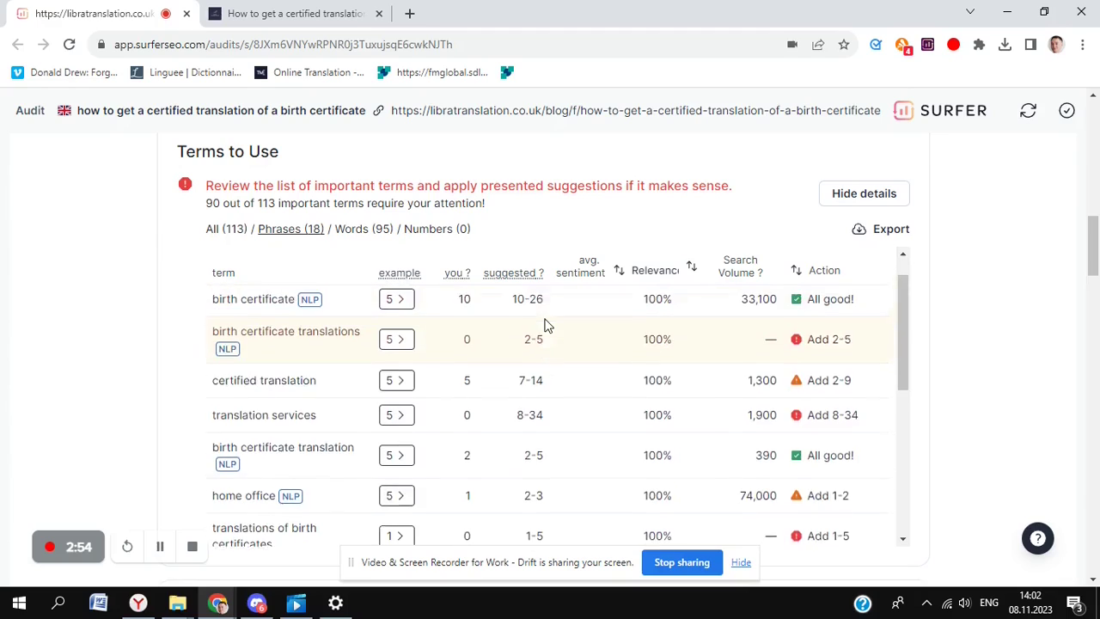
pyautogui.scroll(-1, 550, 322)
pyautogui.scroll(1, 551, 325)
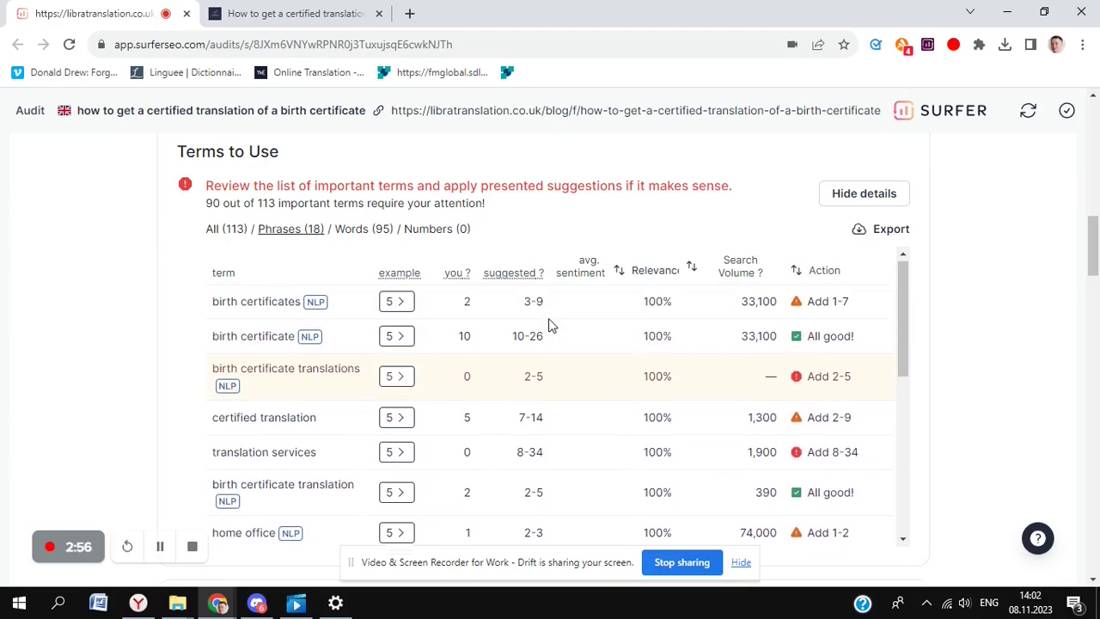
pyautogui.scroll(-3, 550, 325)
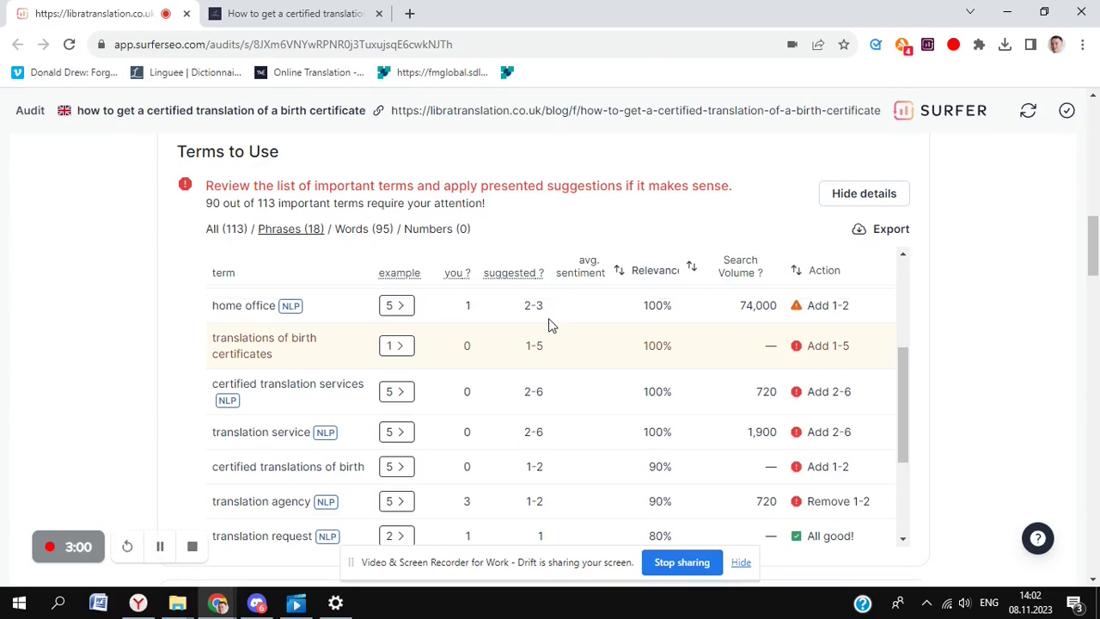
pyautogui.scroll(2, 550, 322)
pyautogui.scroll(-6, 922, 363)
pyautogui.scroll(-3, 983, 381)
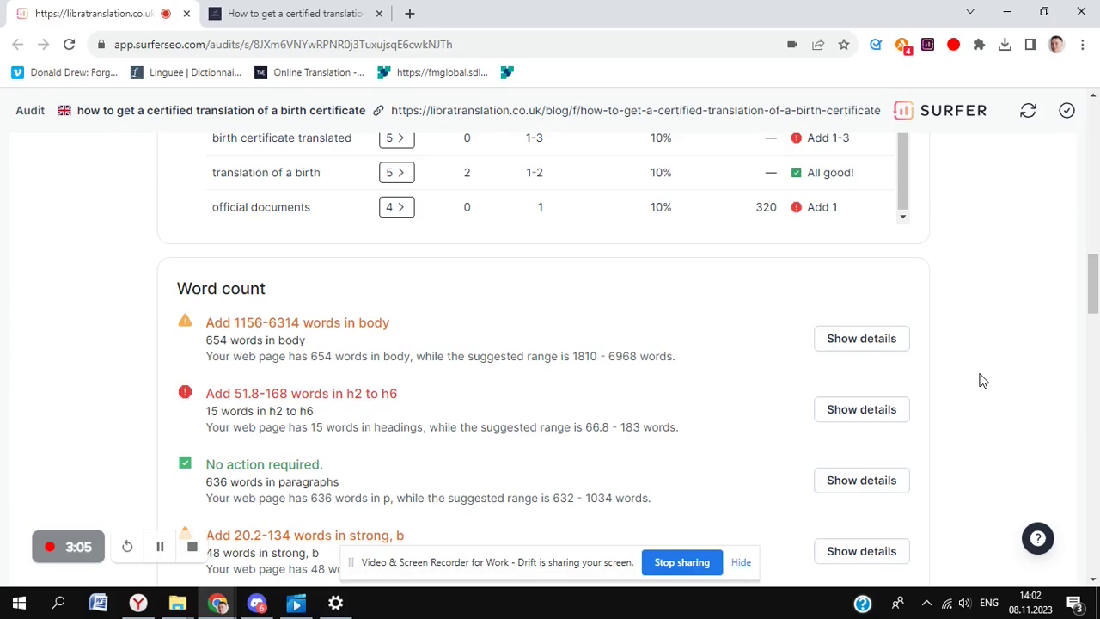
pyautogui.scroll(-1, 983, 380)
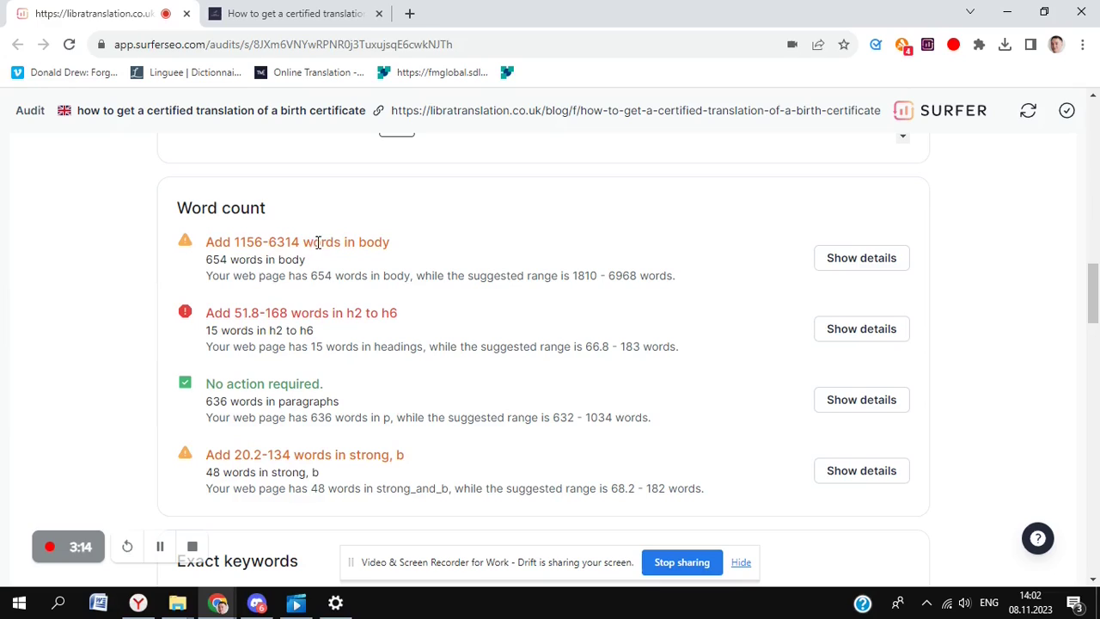
pyautogui.scroll(-1, 476, 251)
pyautogui.scroll(-3, 478, 252)
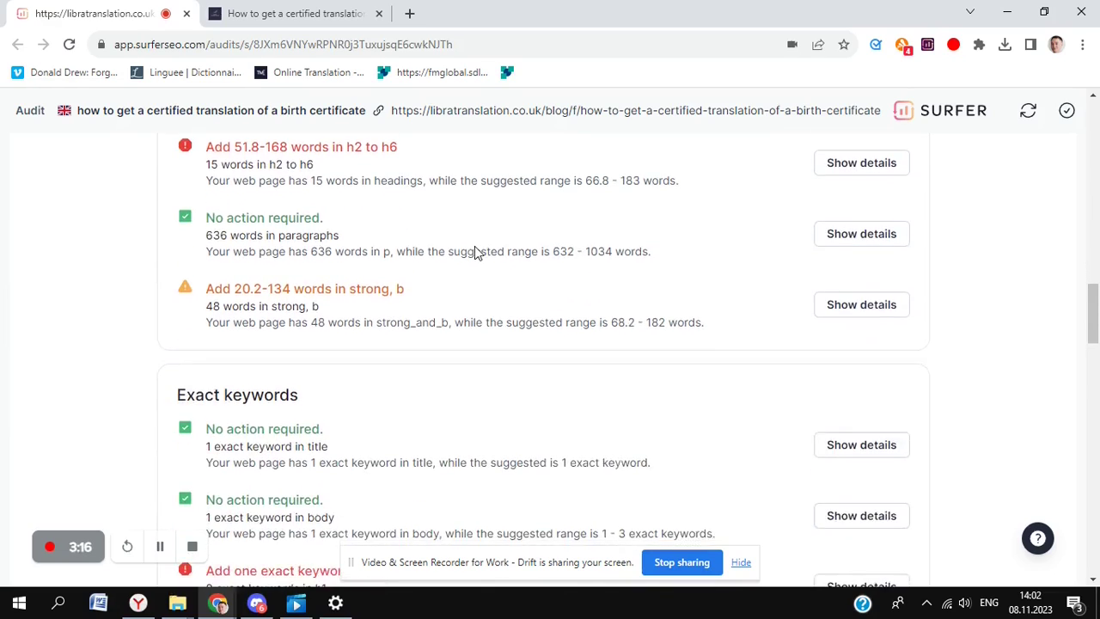
pyautogui.scroll(-1, 476, 247)
pyautogui.scroll(-5, 477, 247)
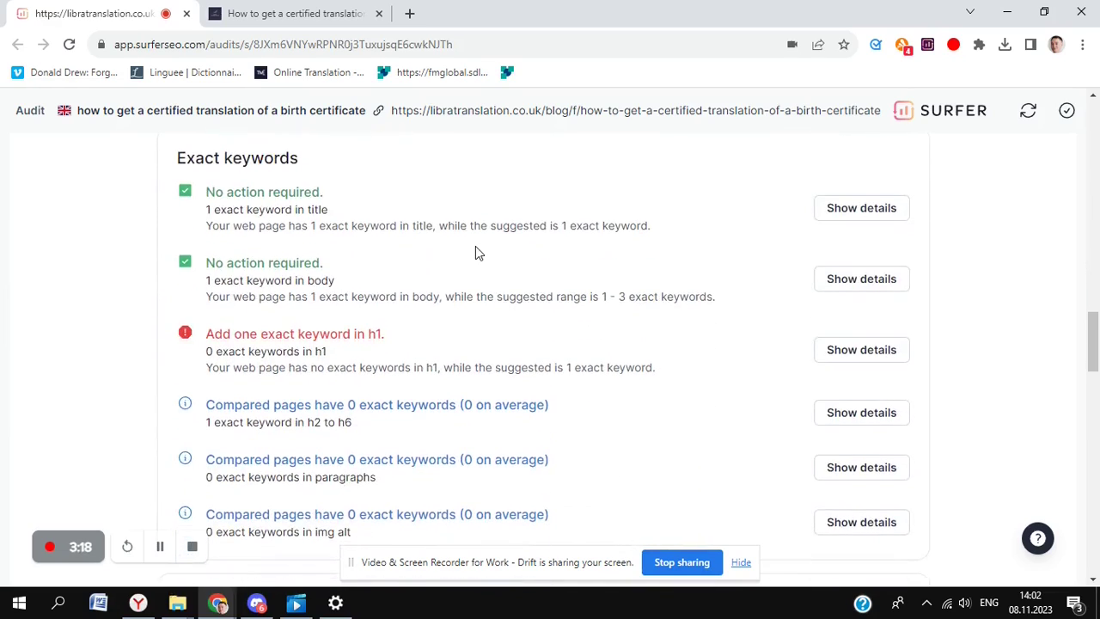
pyautogui.scroll(-10, 478, 246)
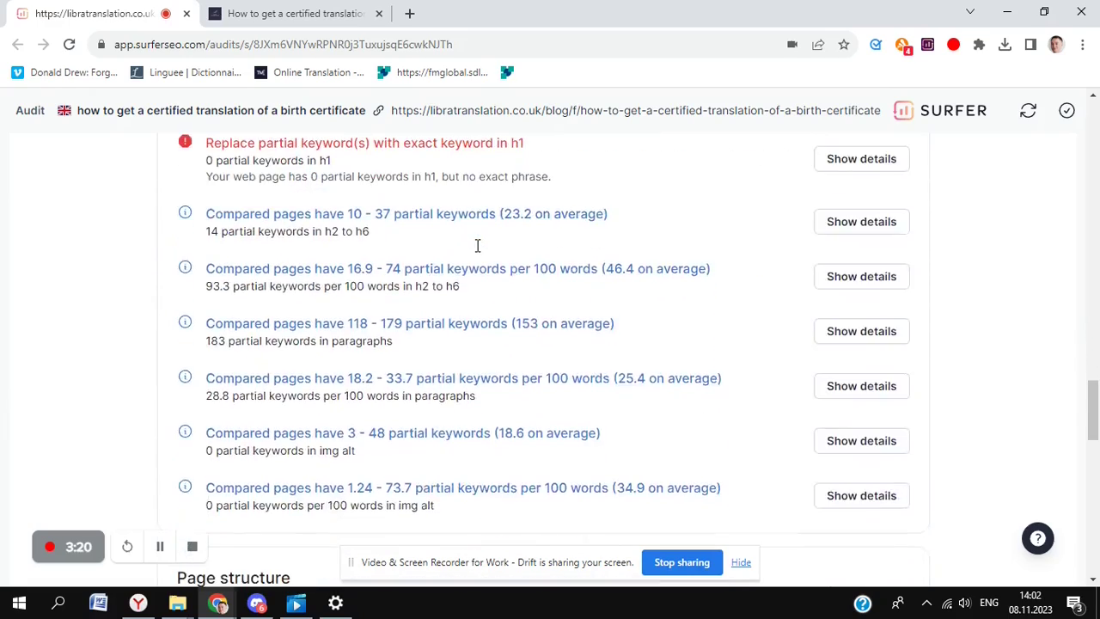
pyautogui.scroll(-3, 478, 246)
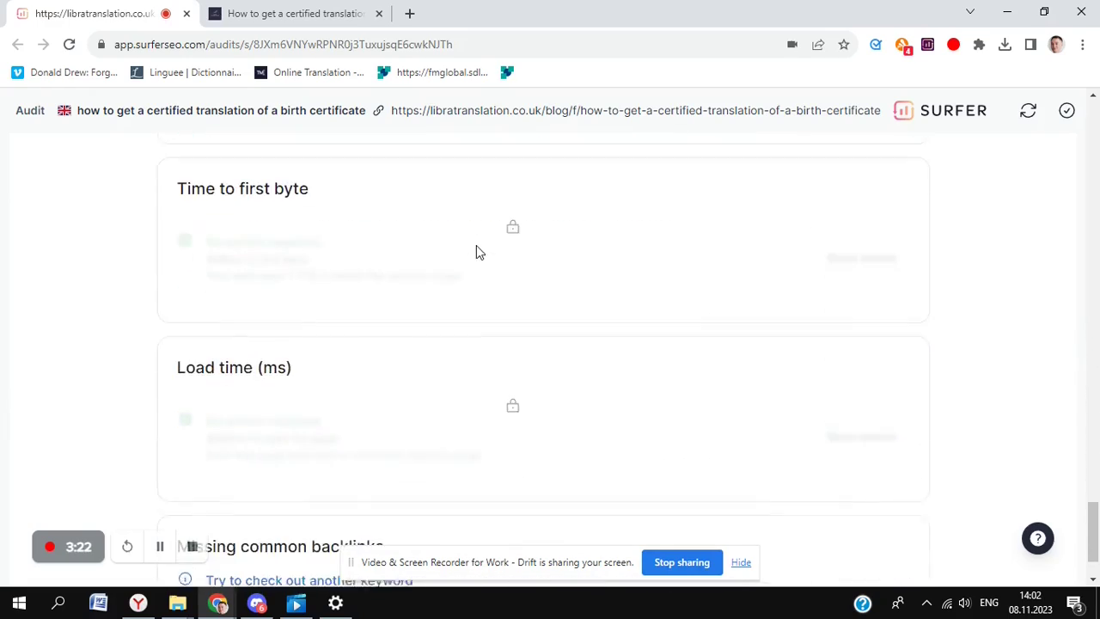
pyautogui.scroll(10, 476, 245)
pyautogui.scroll(10, 476, 245)
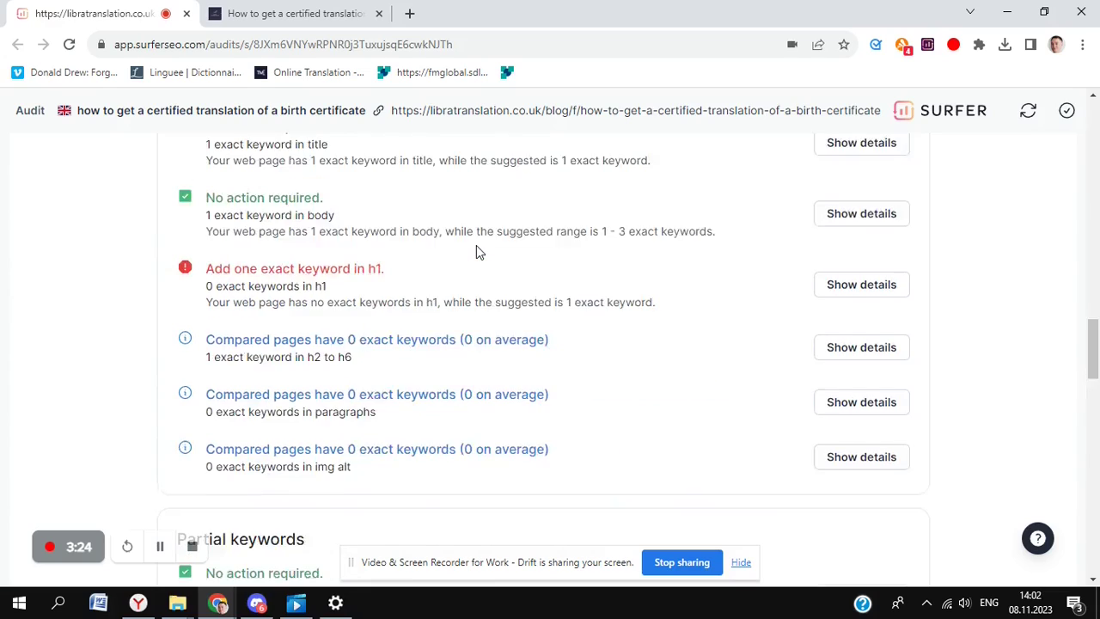
pyautogui.scroll(10, 476, 245)
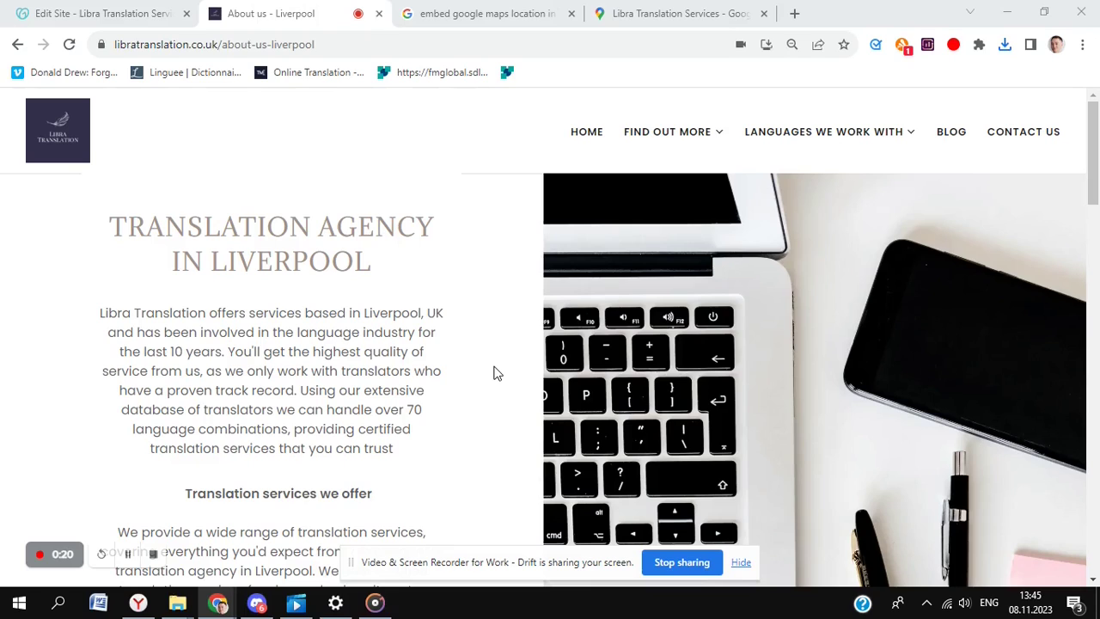
pyautogui.scroll(-5, 496, 372)
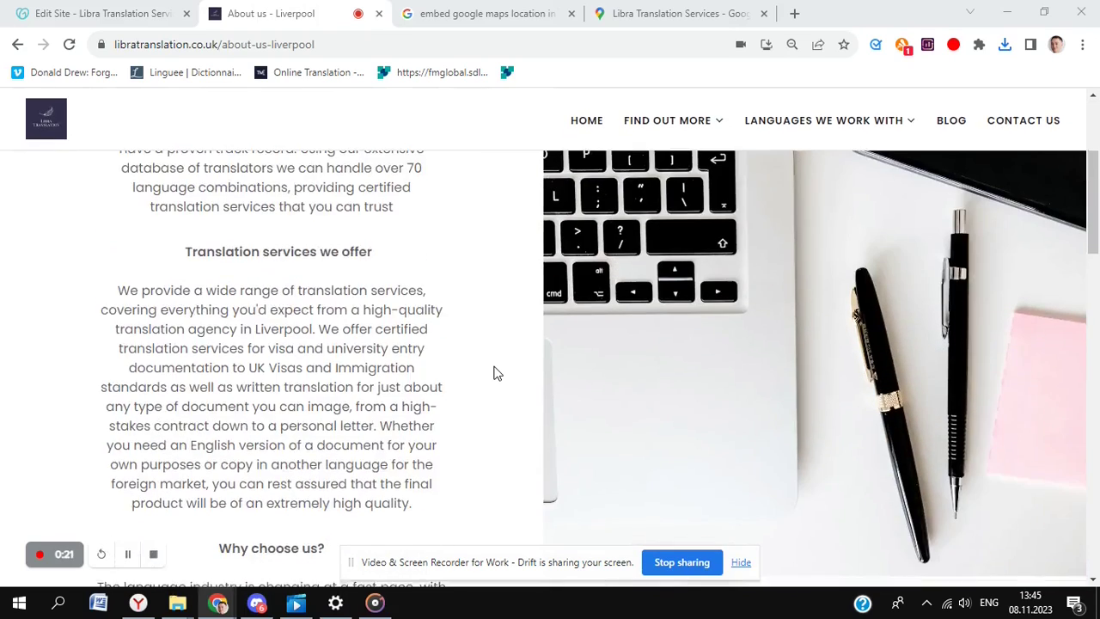
pyautogui.scroll(-5, 496, 372)
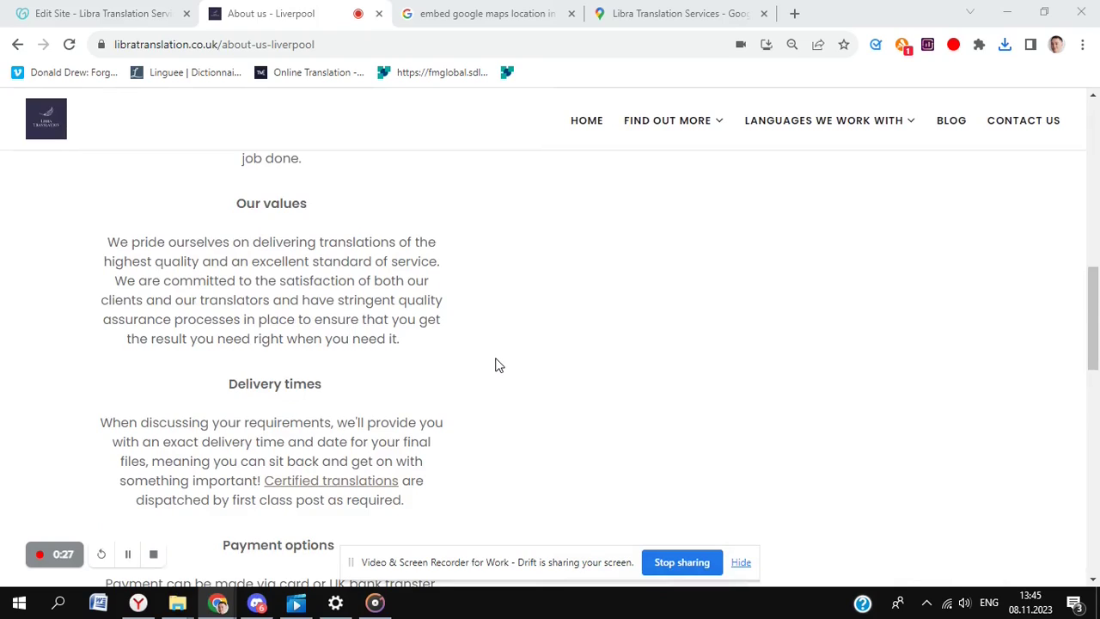
pyautogui.scroll(-1, 497, 362)
pyautogui.scroll(3, 497, 362)
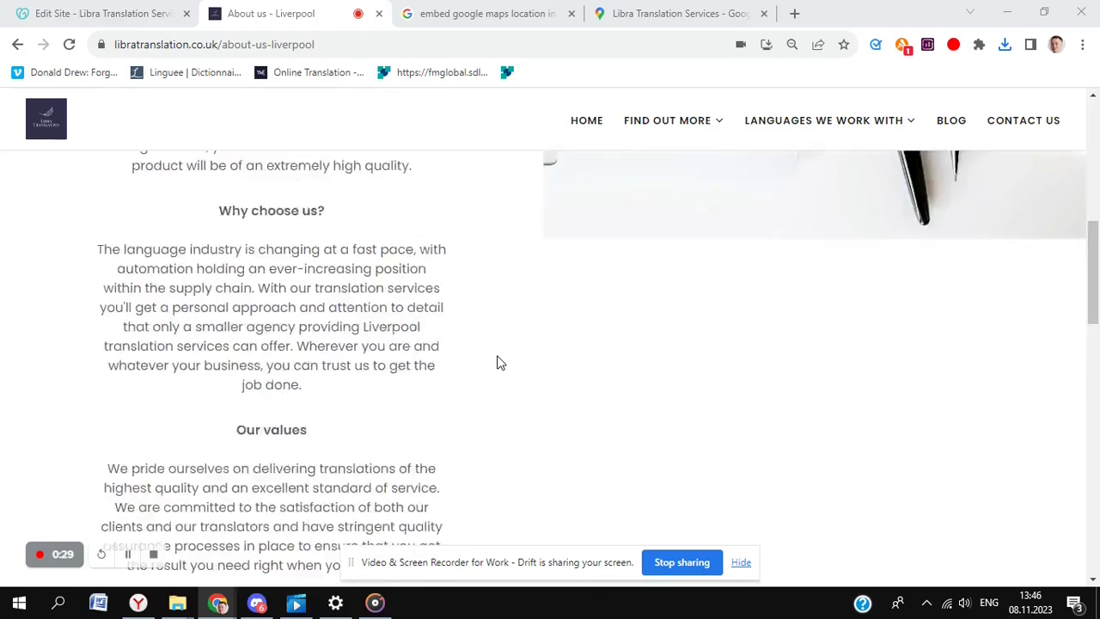
pyautogui.scroll(-13, 497, 362)
pyautogui.scroll(3, 496, 362)
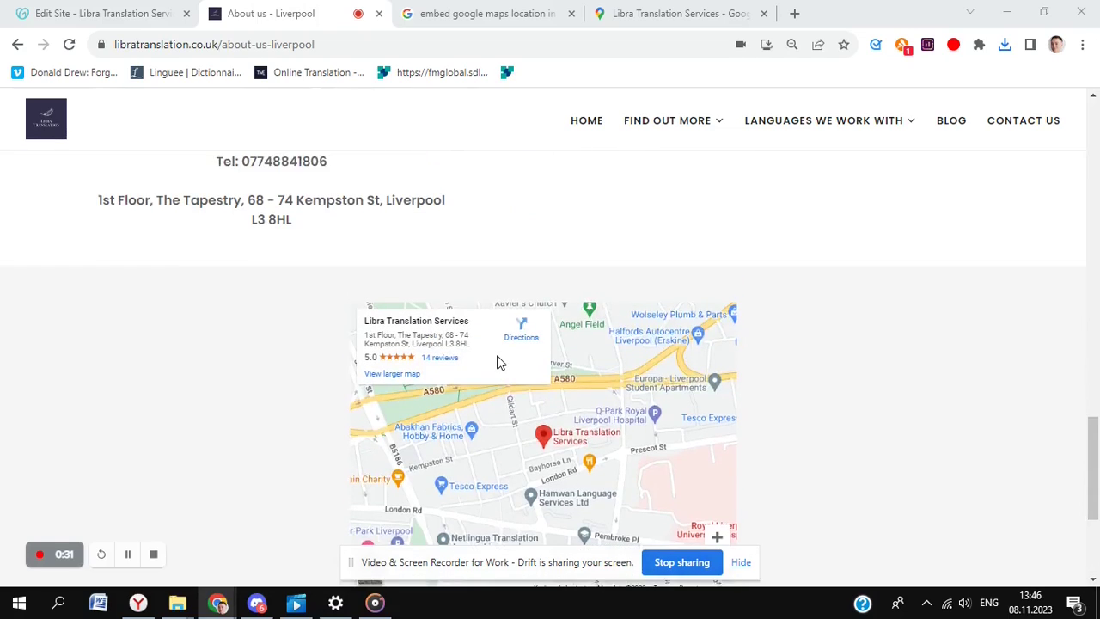
pyautogui.scroll(-2, 498, 361)
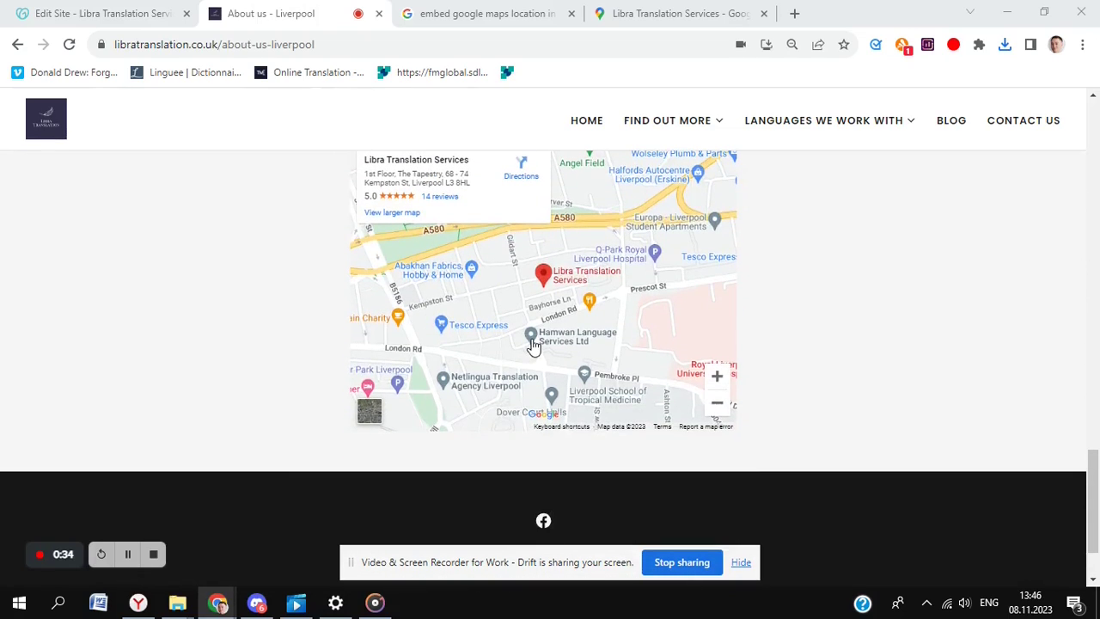
pyautogui.scroll(1, 533, 344)
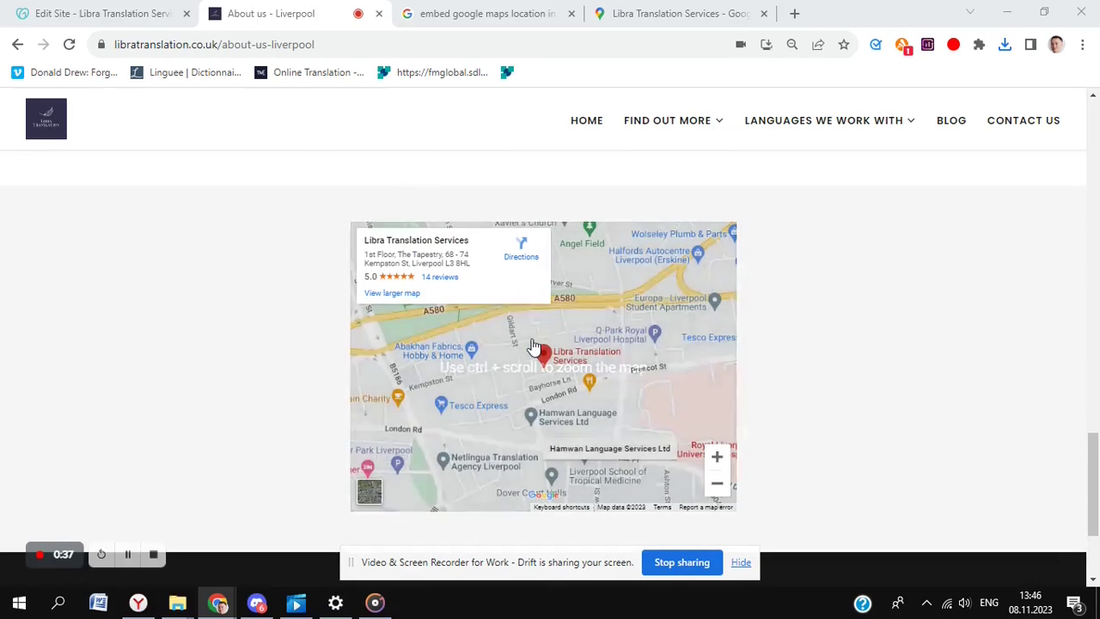
pyautogui.scroll(-2, 386, 342)
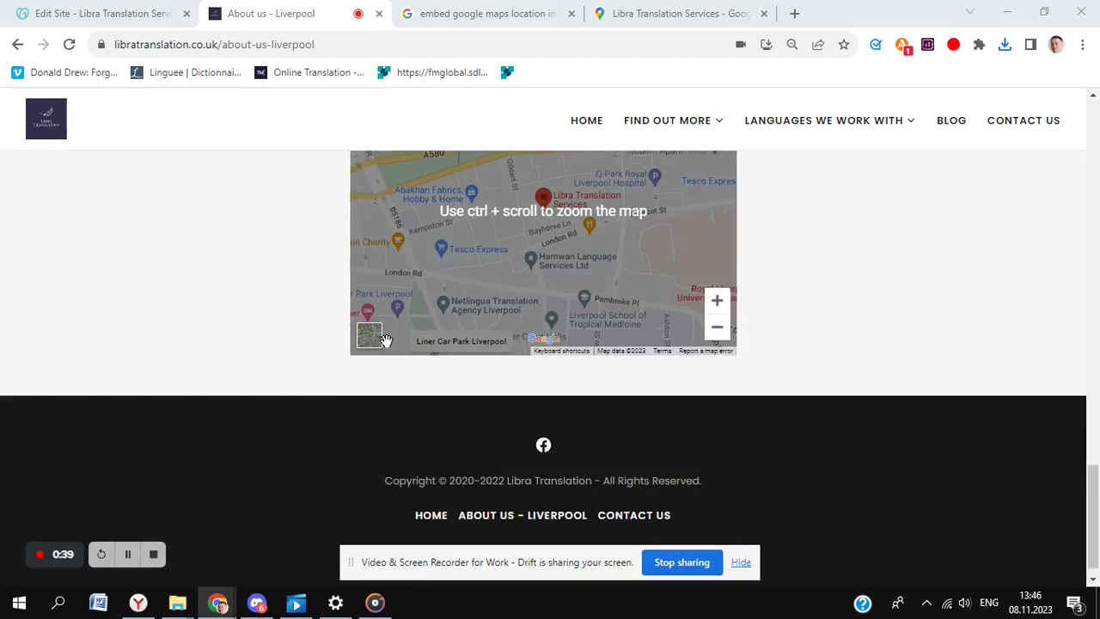
pyautogui.scroll(1, 387, 340)
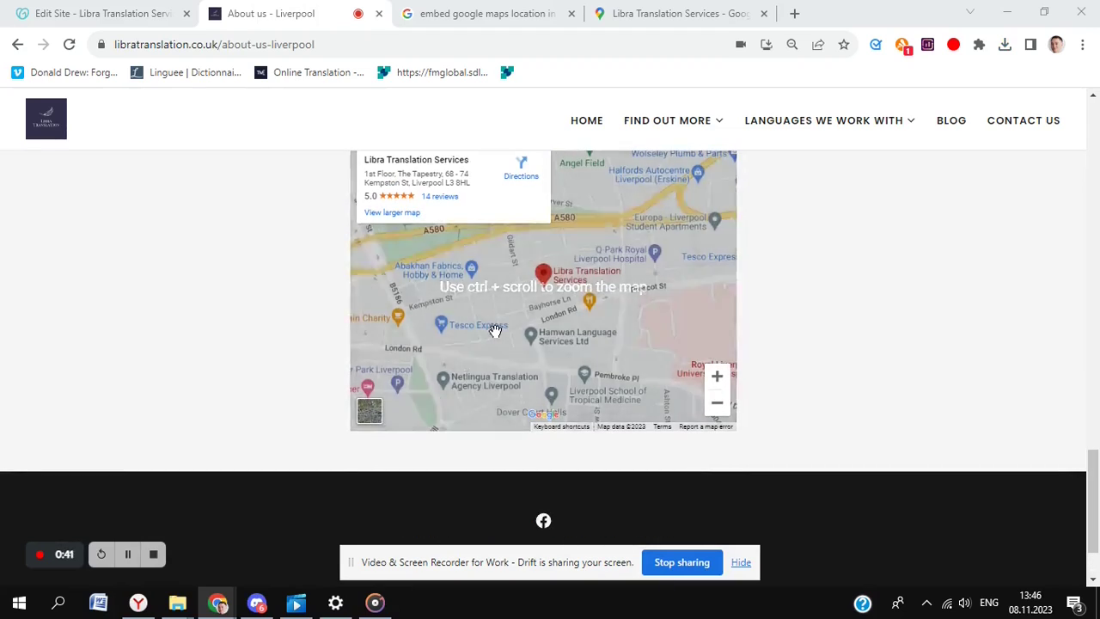
# - Copy the Google Maps embed HTML for Libra Translation Services and return to the About us page
pyautogui.click(671, 13)
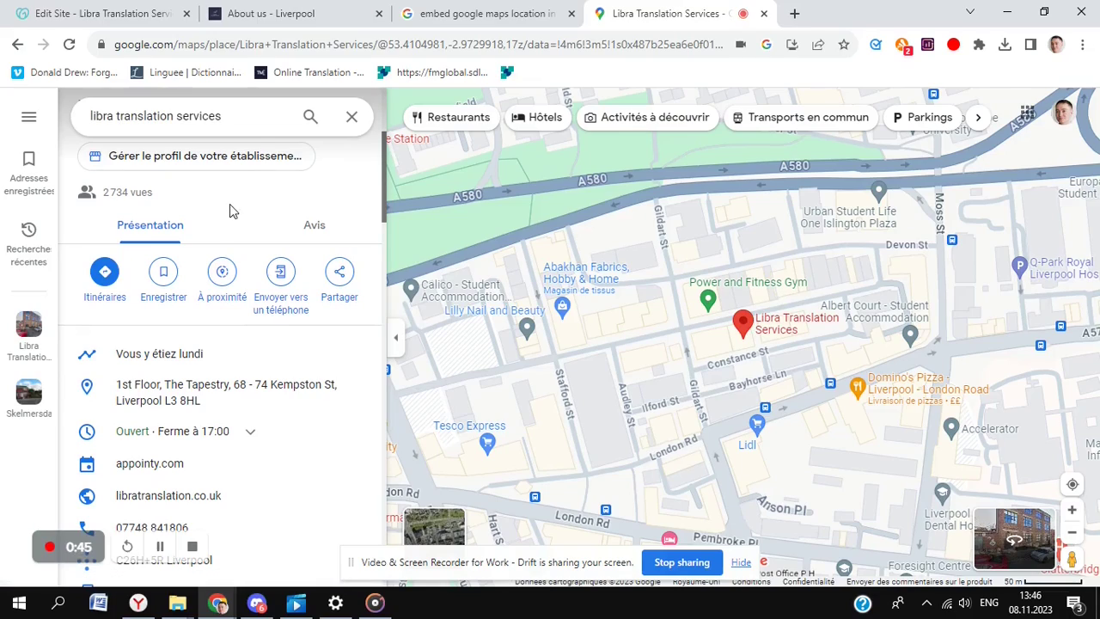
pyautogui.click(340, 286)
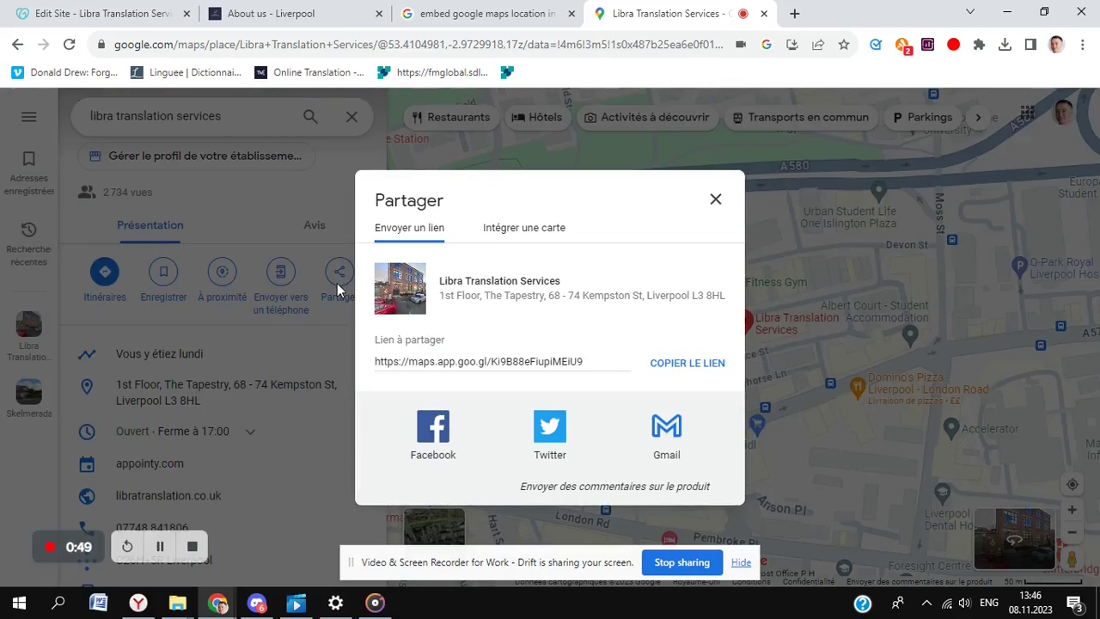
pyautogui.click(520, 232)
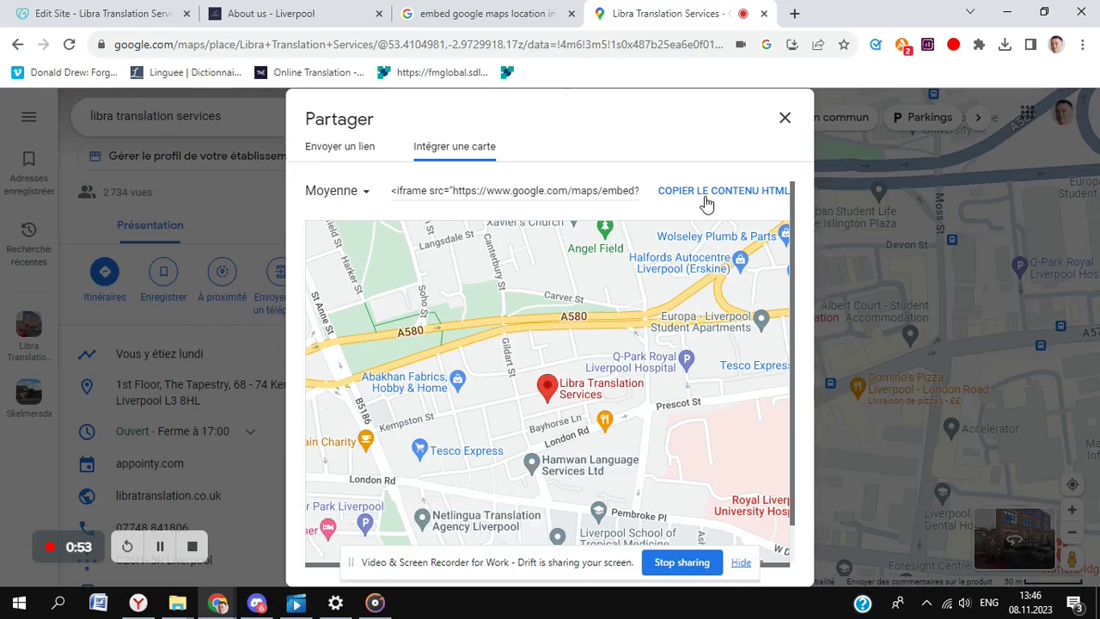
pyautogui.click(705, 203)
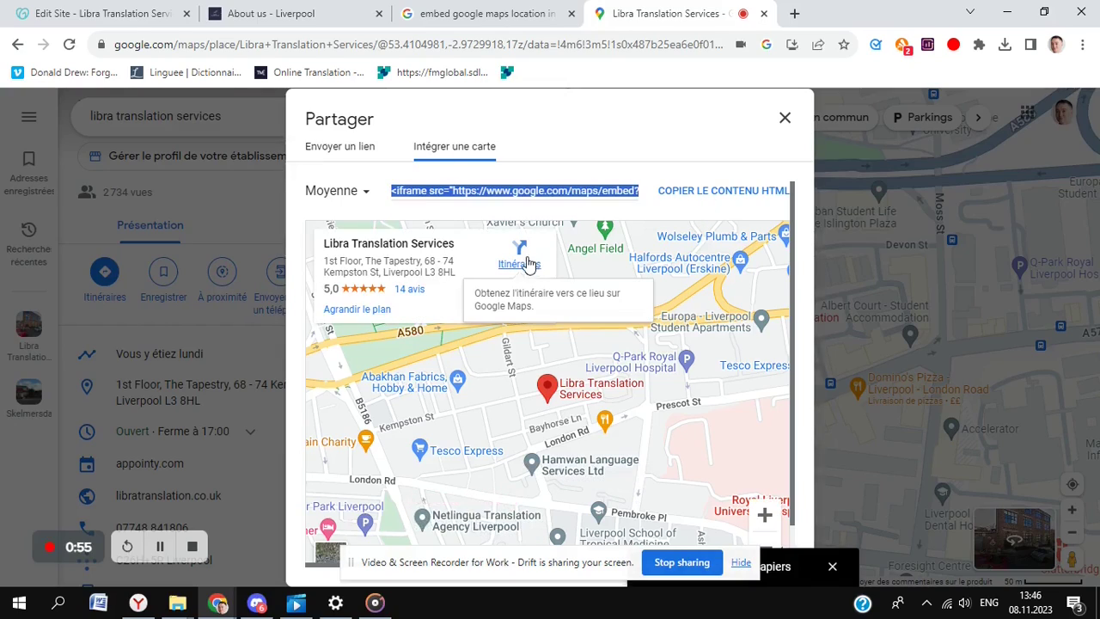
pyautogui.click(326, 10)
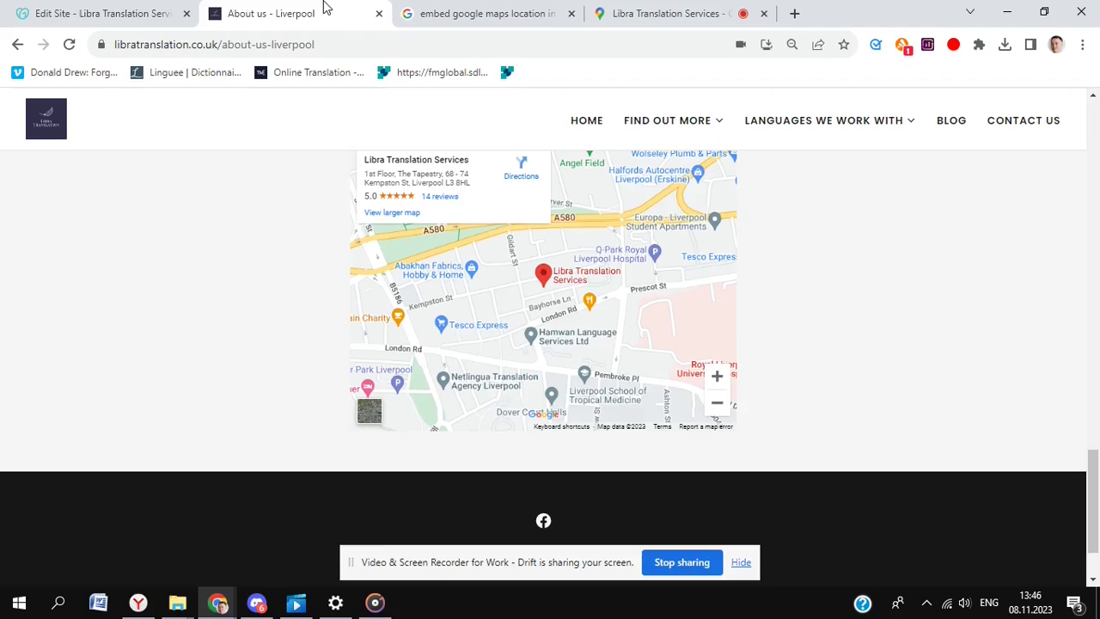
# - Inspect the Files & Web HTML embed option for a new section, then close the section choices
pyautogui.click(95, 9)
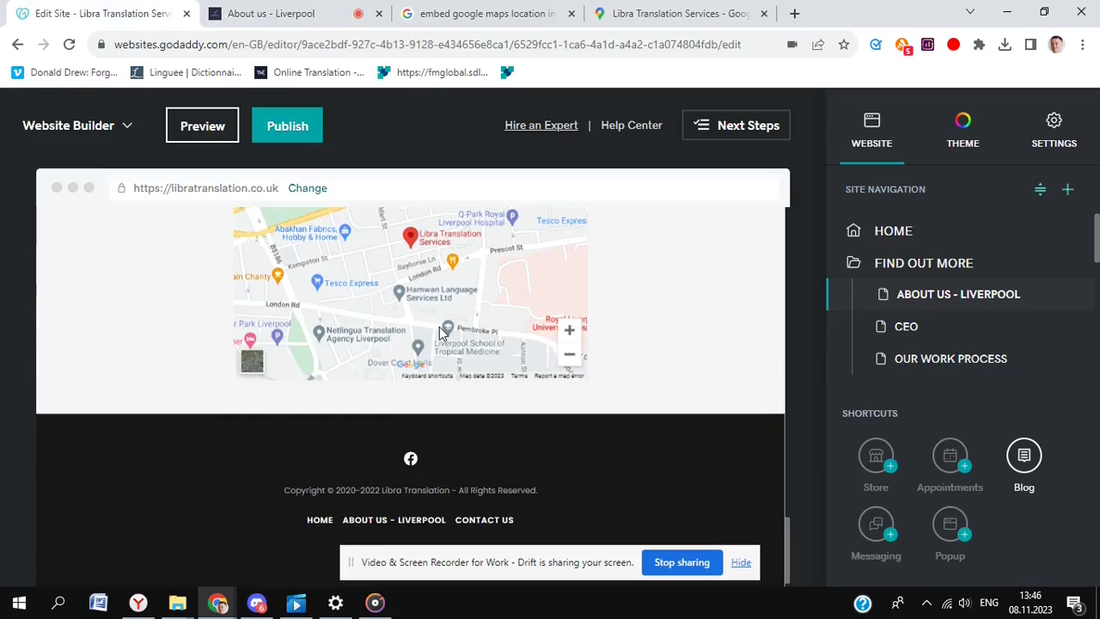
pyautogui.scroll(2, 523, 305)
pyautogui.scroll(-2, 569, 398)
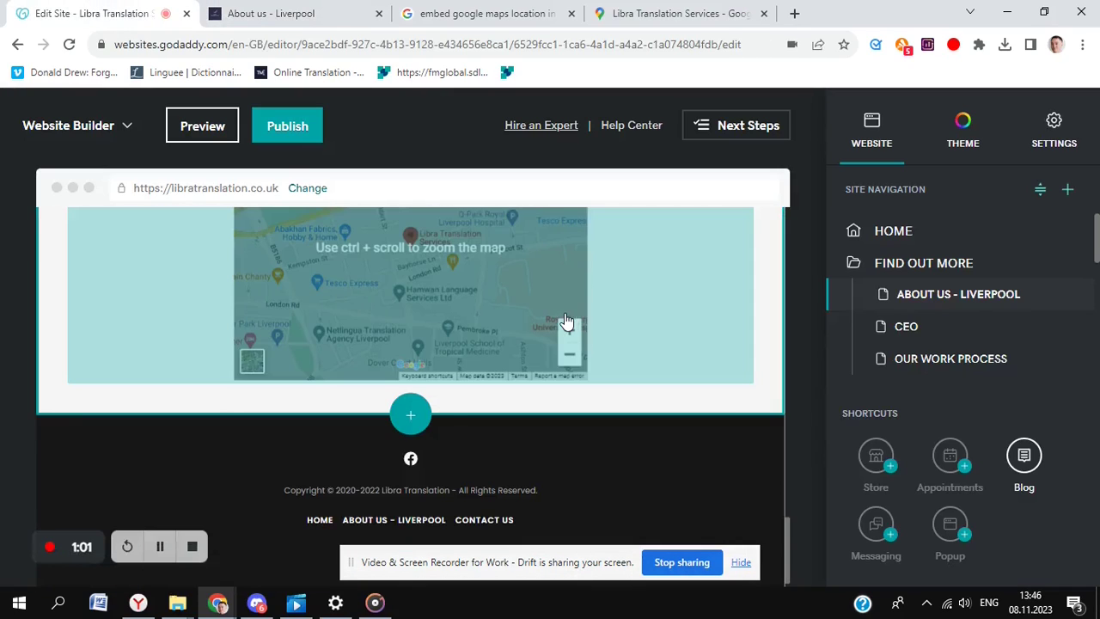
pyautogui.click(402, 417)
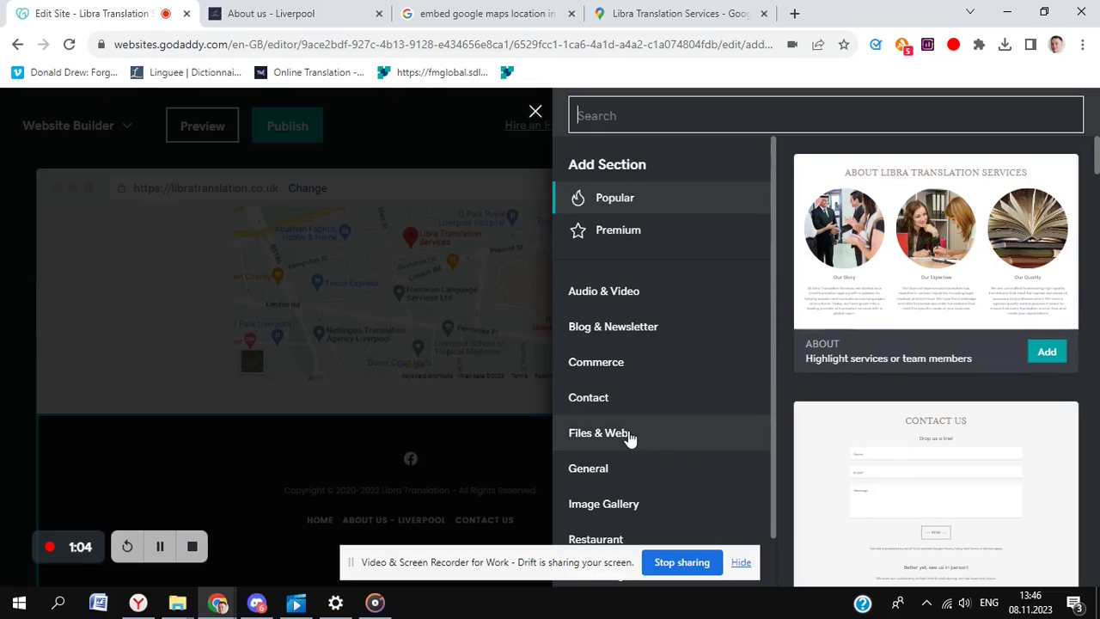
pyautogui.scroll(-1, 629, 436)
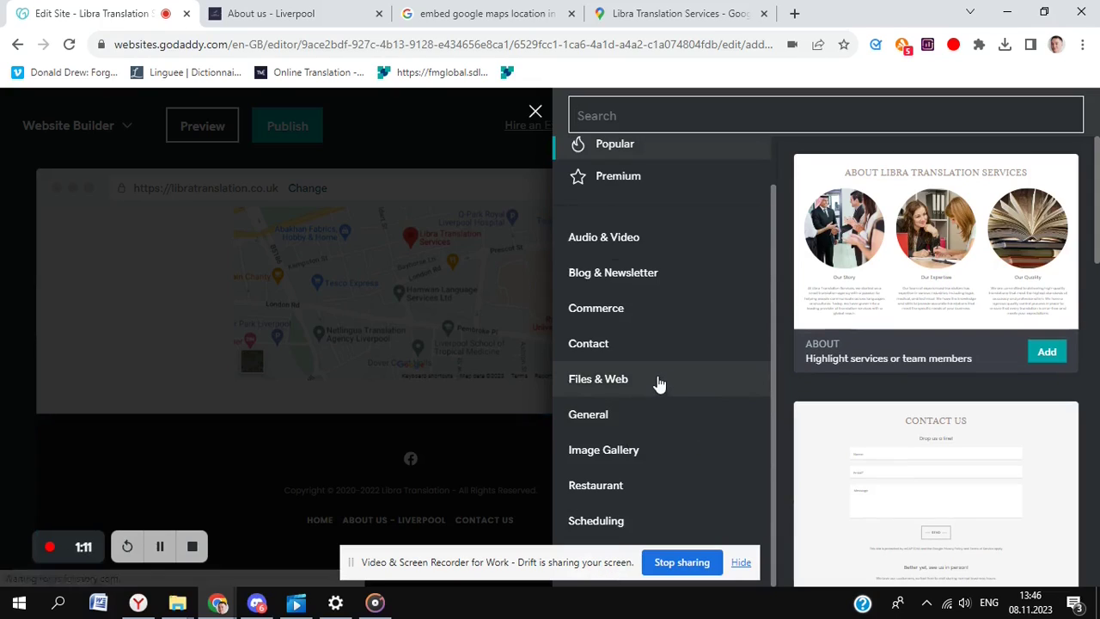
pyautogui.click(659, 383)
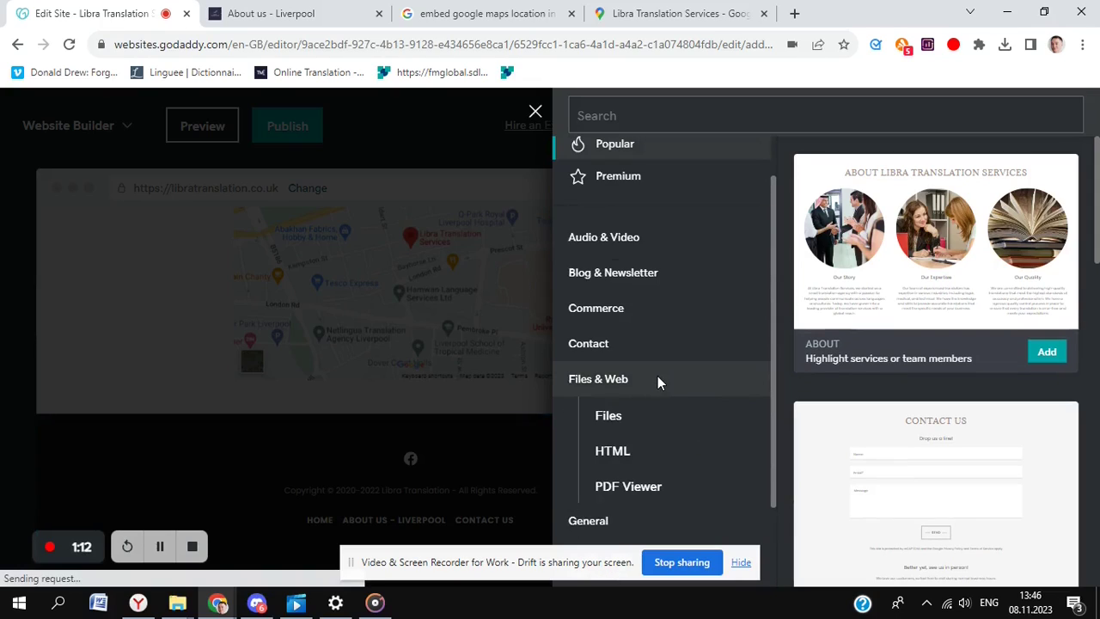
pyautogui.click(616, 455)
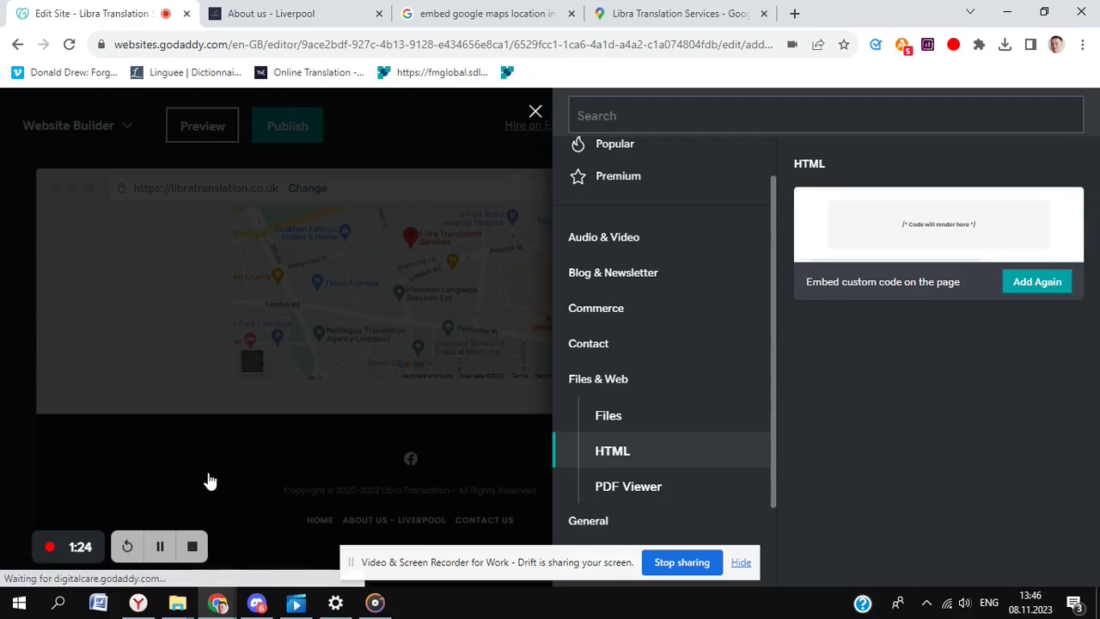
pyautogui.click(210, 481)
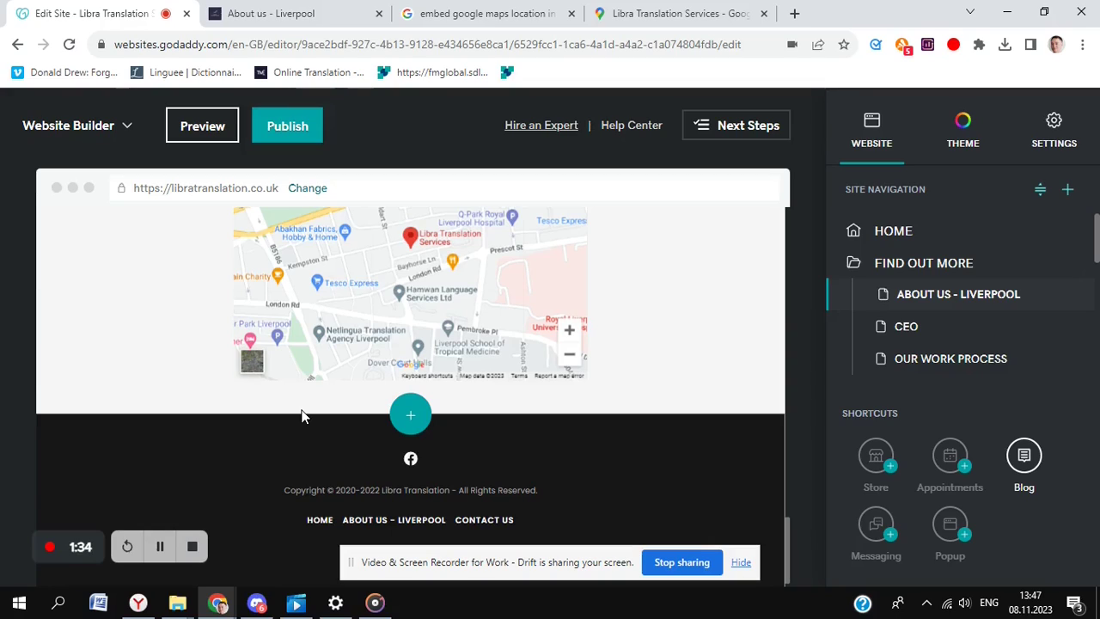
pyautogui.scroll(2, 281, 416)
# - Open Get found on Google from the main settings, showing the HOME headline 'Libra Translation Services'
pyautogui.scroll(-2, 281, 419)
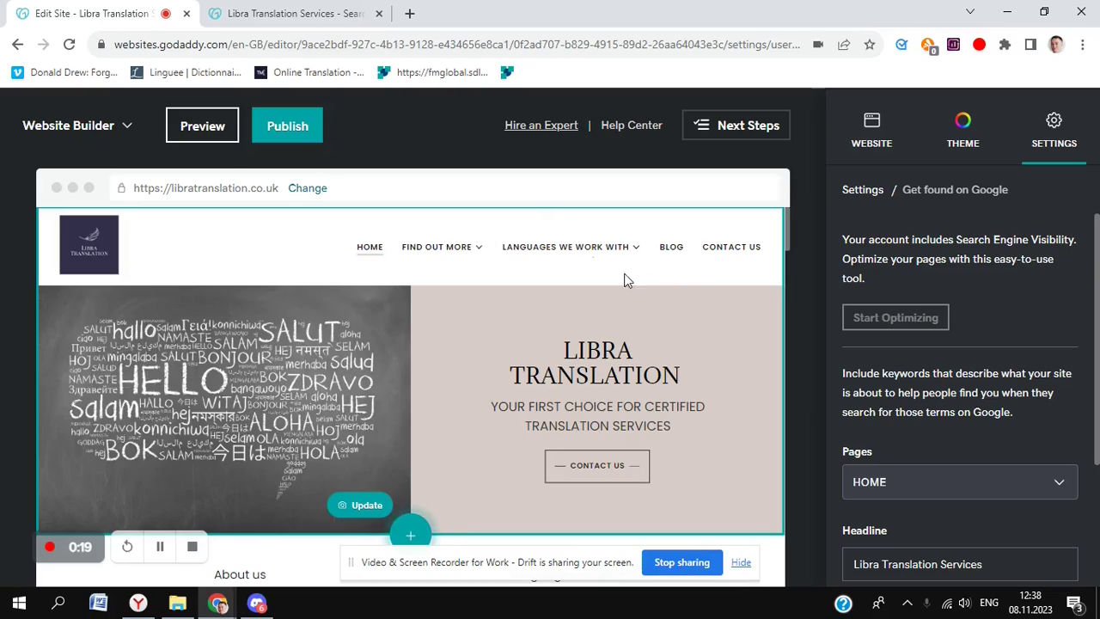
pyautogui.click(1054, 131)
pyautogui.scroll(-2, 997, 237)
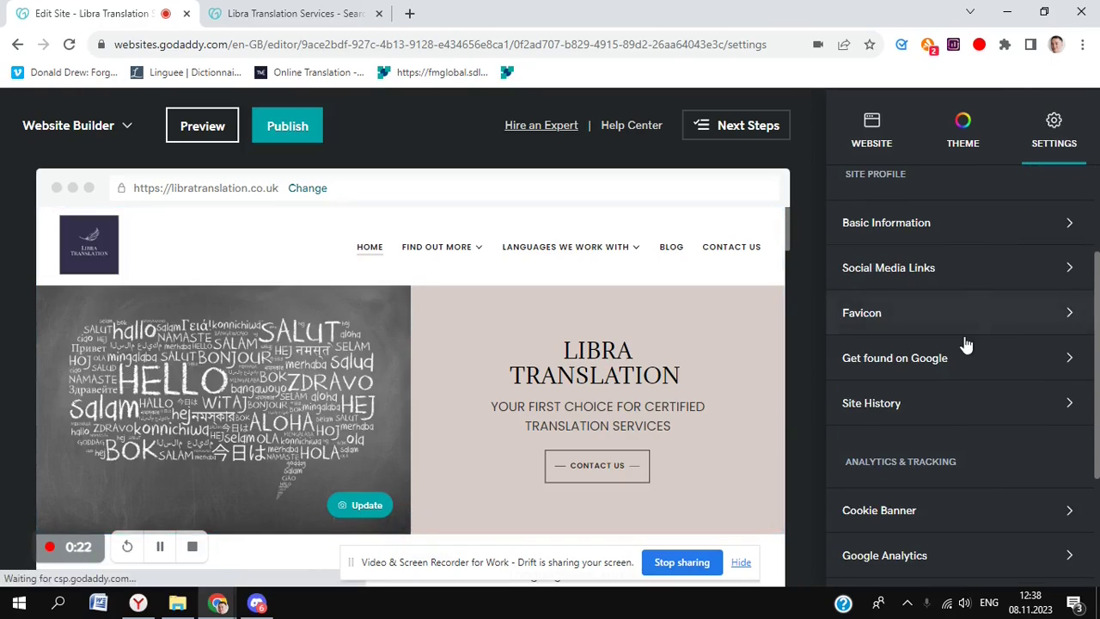
pyautogui.click(983, 358)
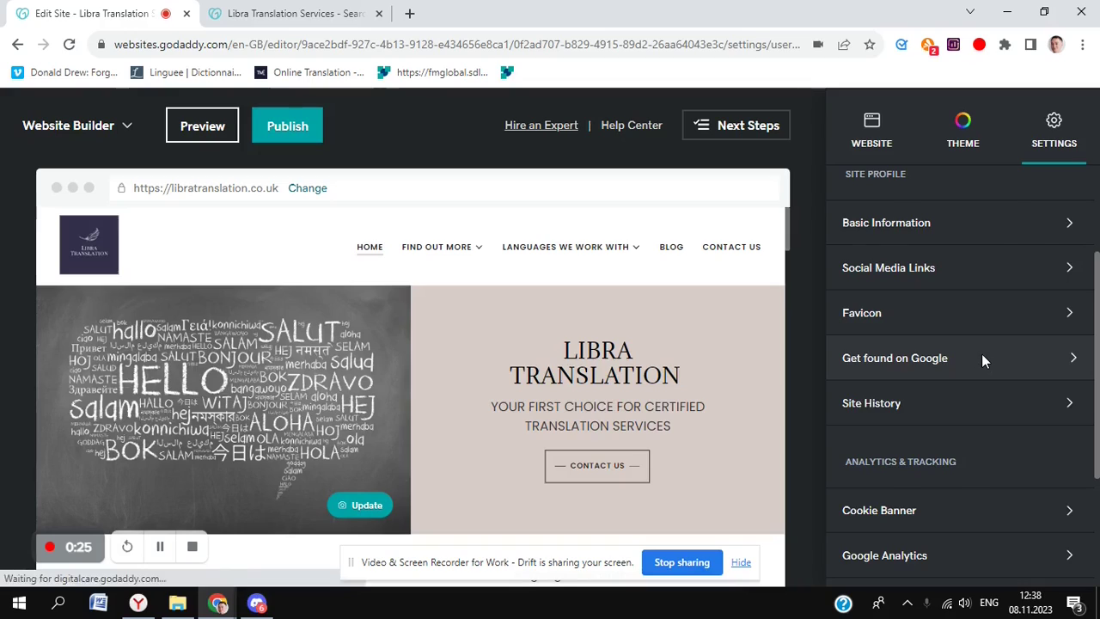
pyautogui.scroll(-2, 1001, 337)
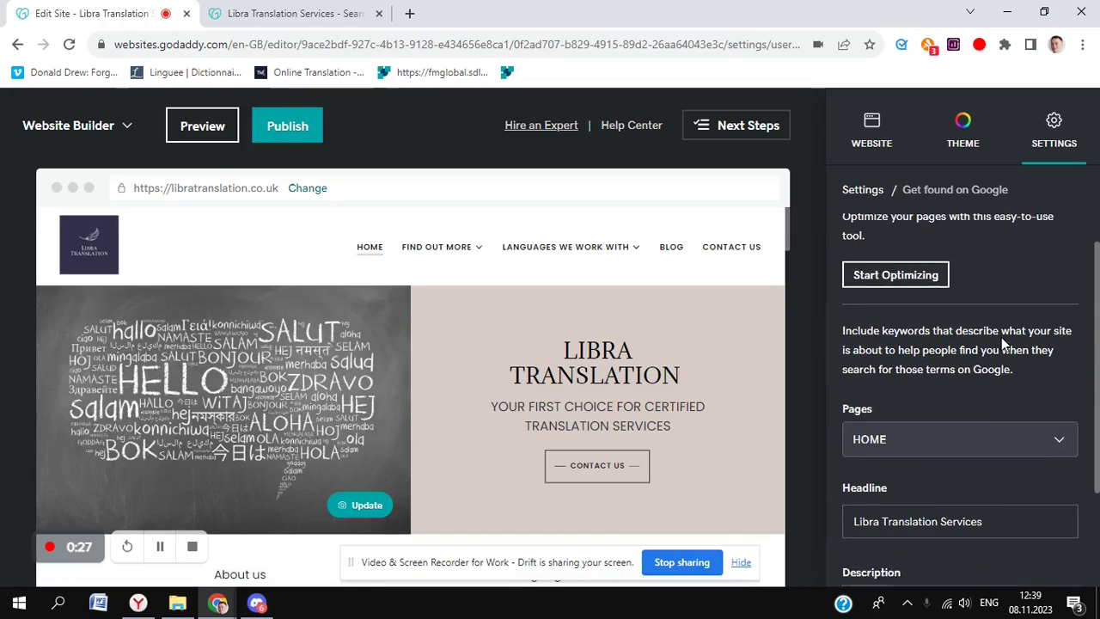
pyautogui.scroll(2, 1000, 339)
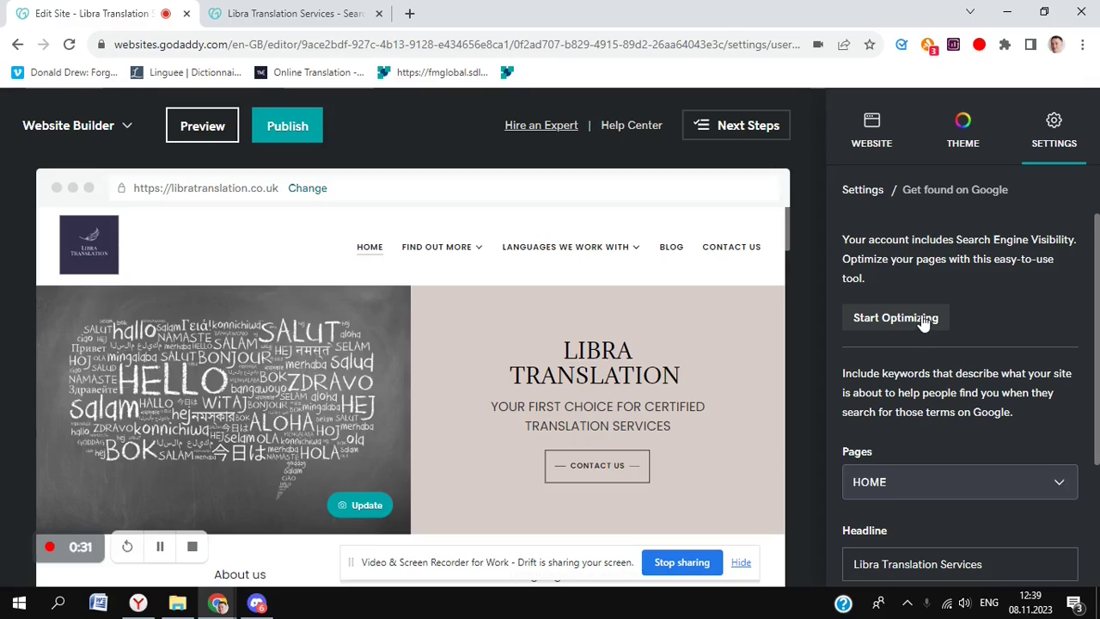
# - Review the Search Engine Visibility checklist, noting homepage keywords and sitemap submission are complete
pyautogui.click(273, 12)
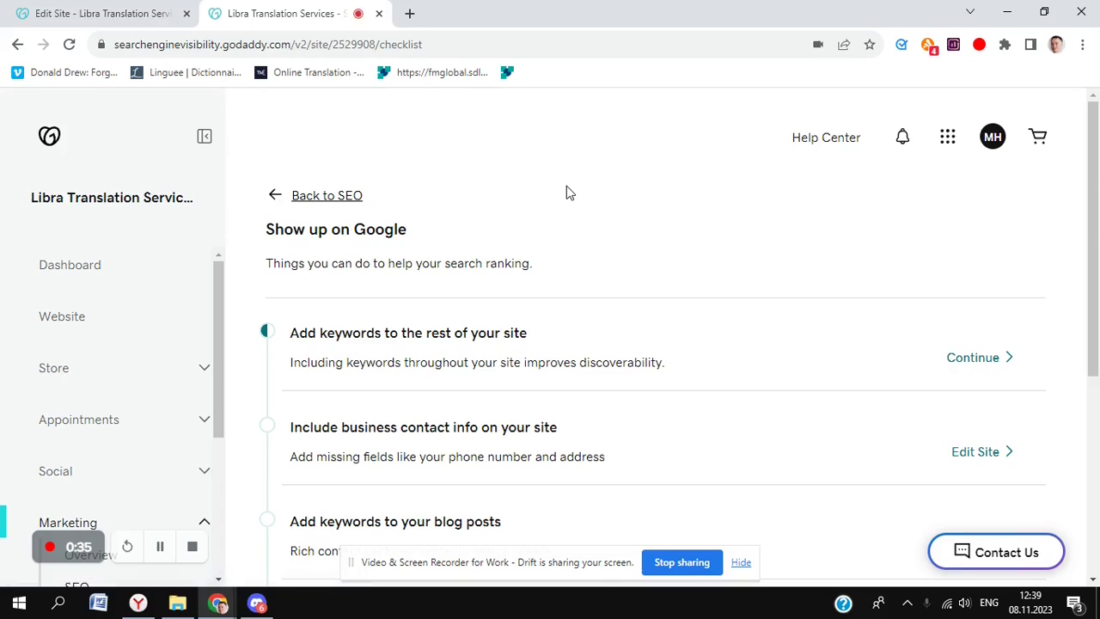
pyautogui.scroll(-1, 685, 232)
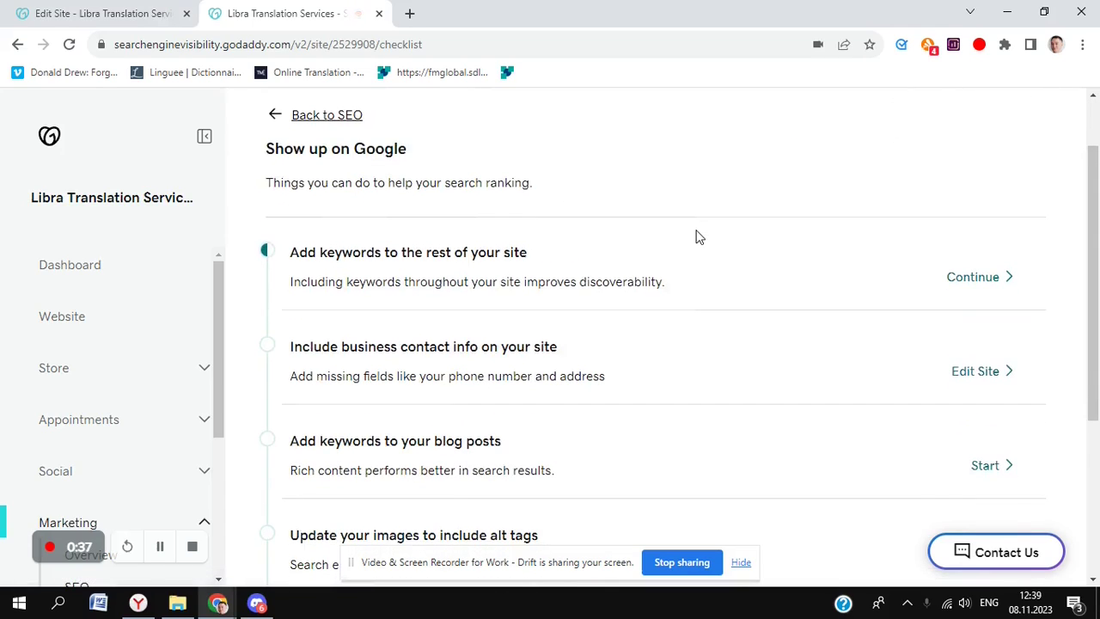
pyautogui.scroll(-1, 687, 245)
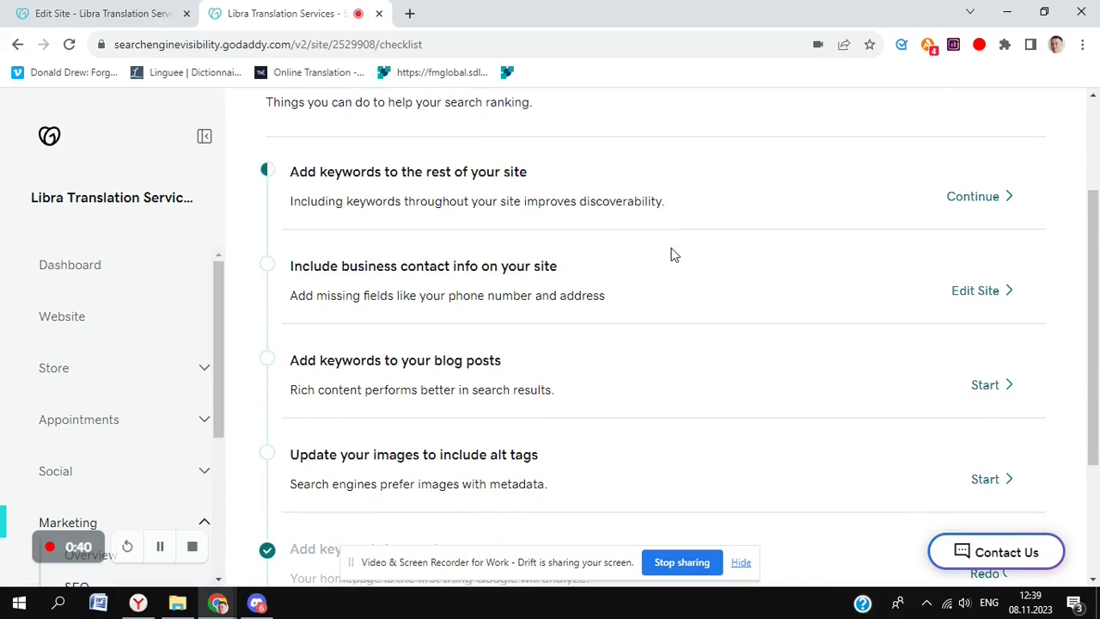
pyautogui.scroll(2, 675, 254)
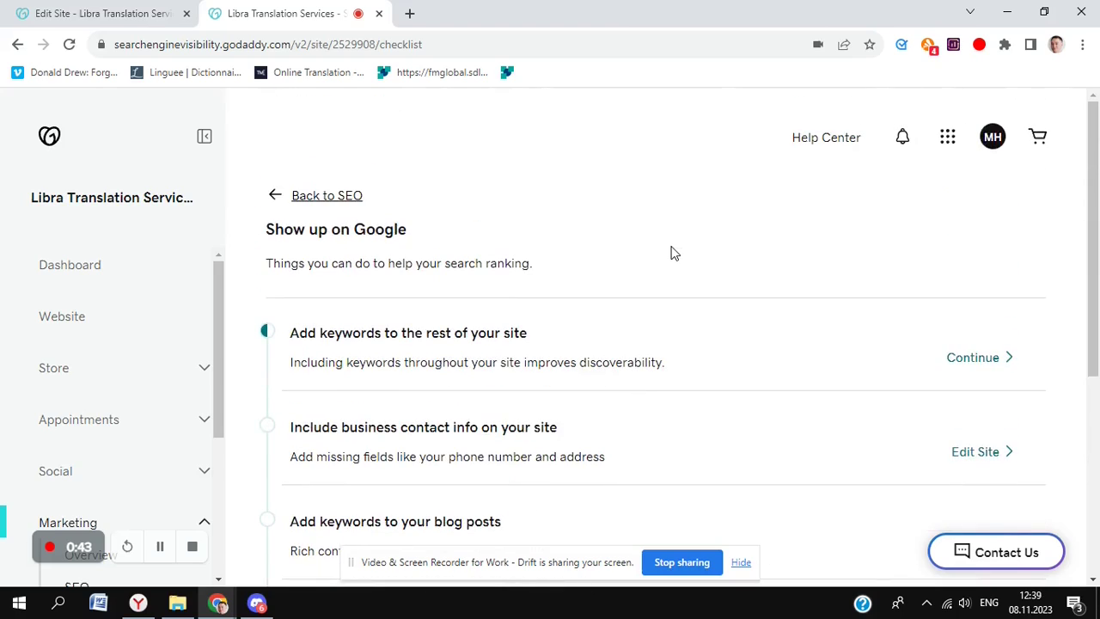
pyautogui.scroll(-2, 673, 254)
pyautogui.scroll(2, 675, 250)
pyautogui.scroll(-3, 674, 249)
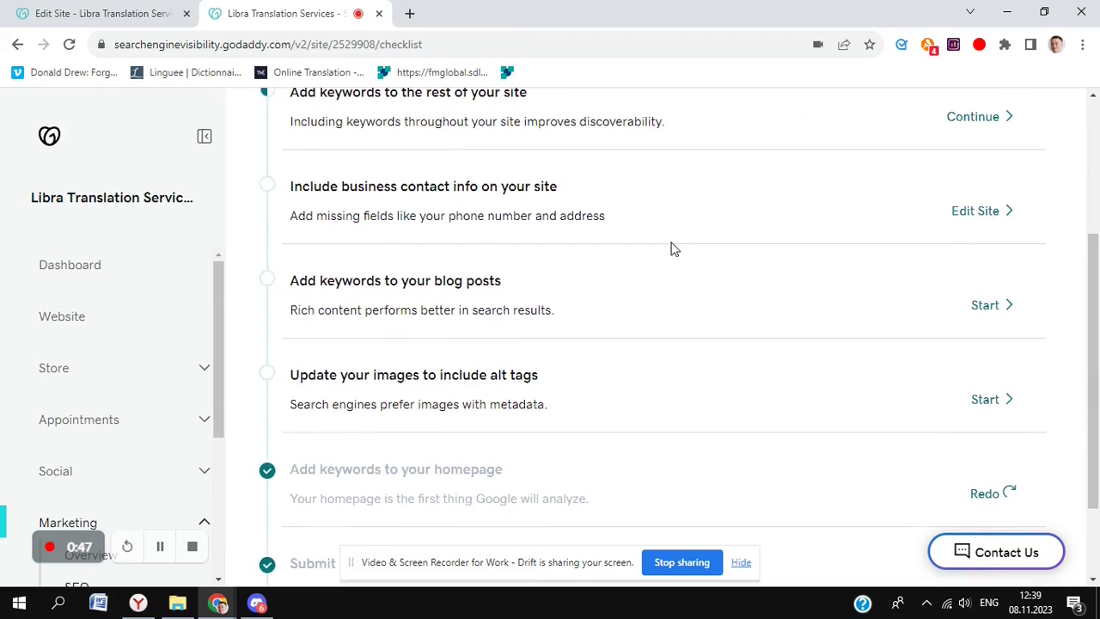
pyautogui.scroll(2, 675, 249)
pyautogui.scroll(-1, 675, 249)
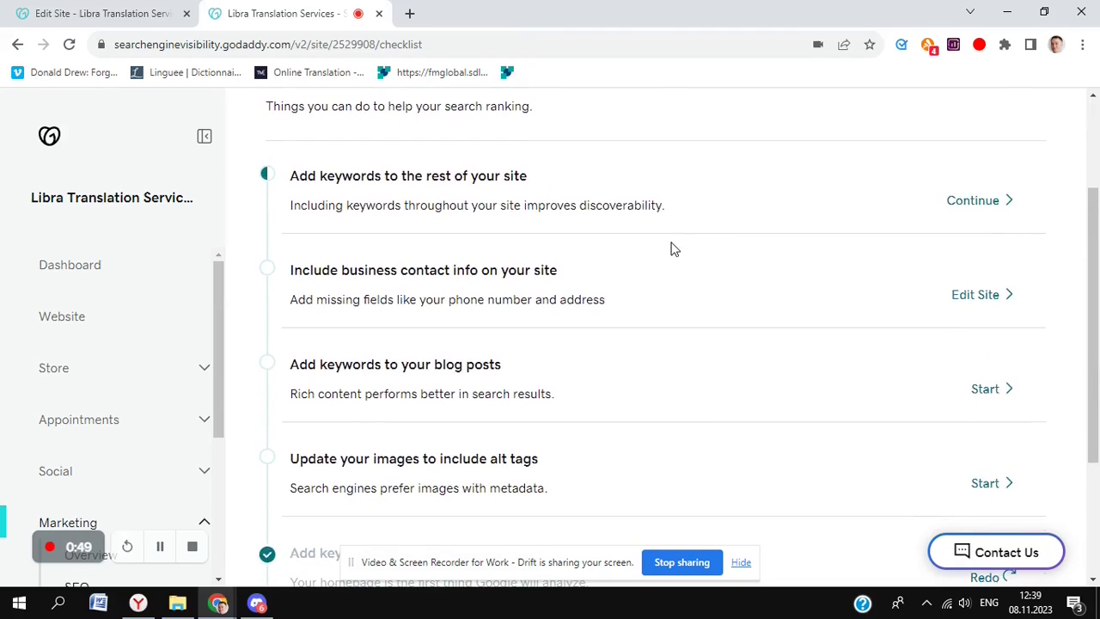
pyautogui.scroll(1, 674, 249)
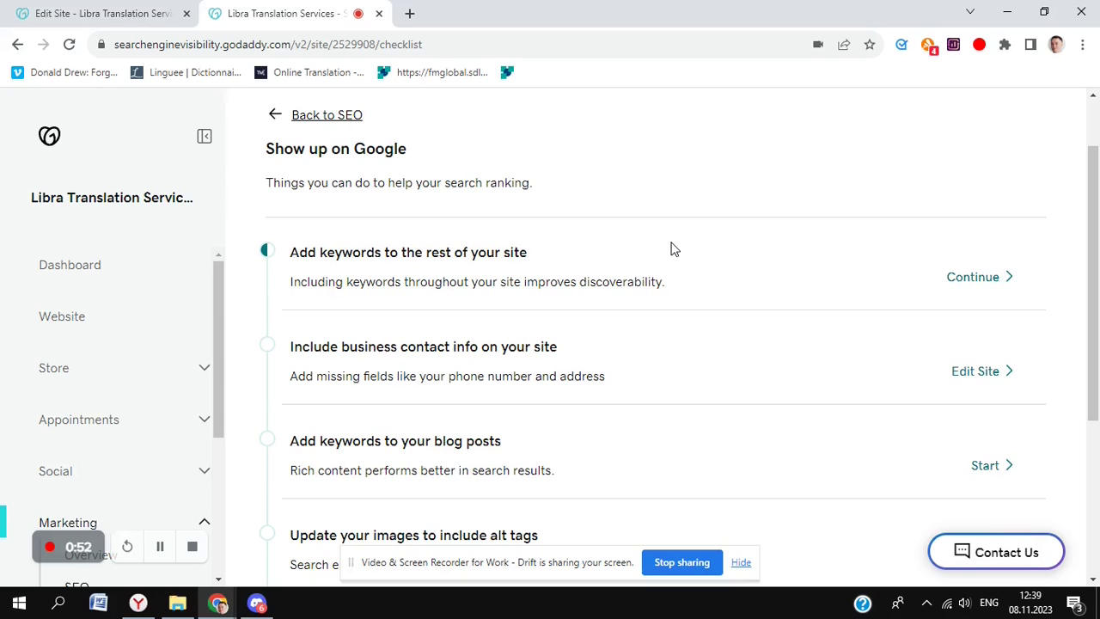
pyautogui.scroll(-2, 674, 249)
pyautogui.scroll(2, 675, 249)
pyautogui.scroll(-3, 672, 248)
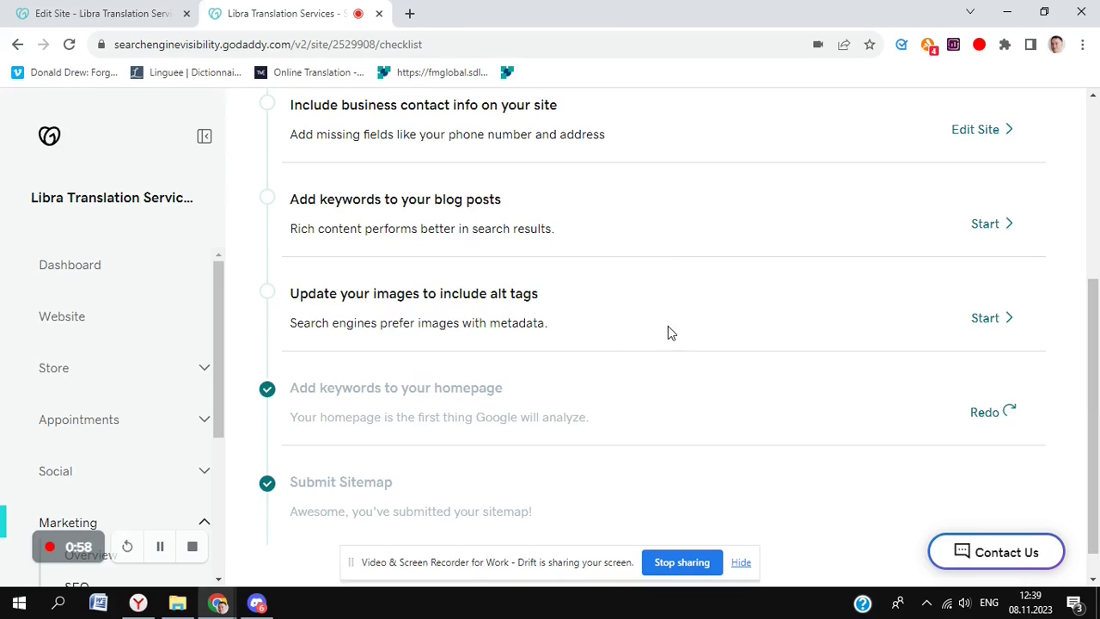
pyautogui.scroll(-1, 667, 323)
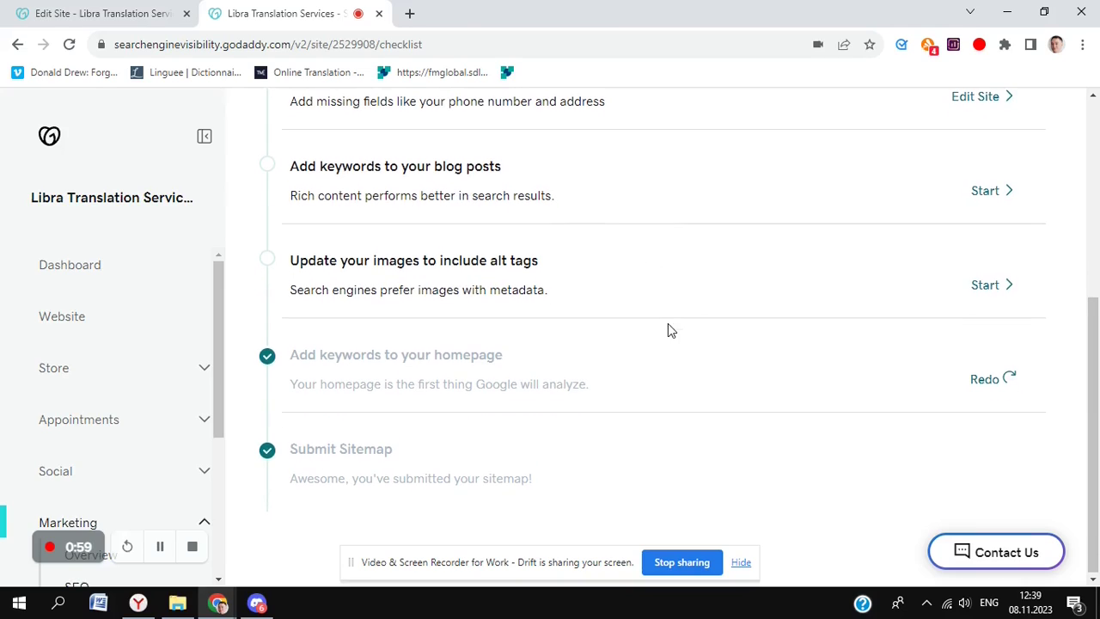
pyautogui.scroll(2, 668, 323)
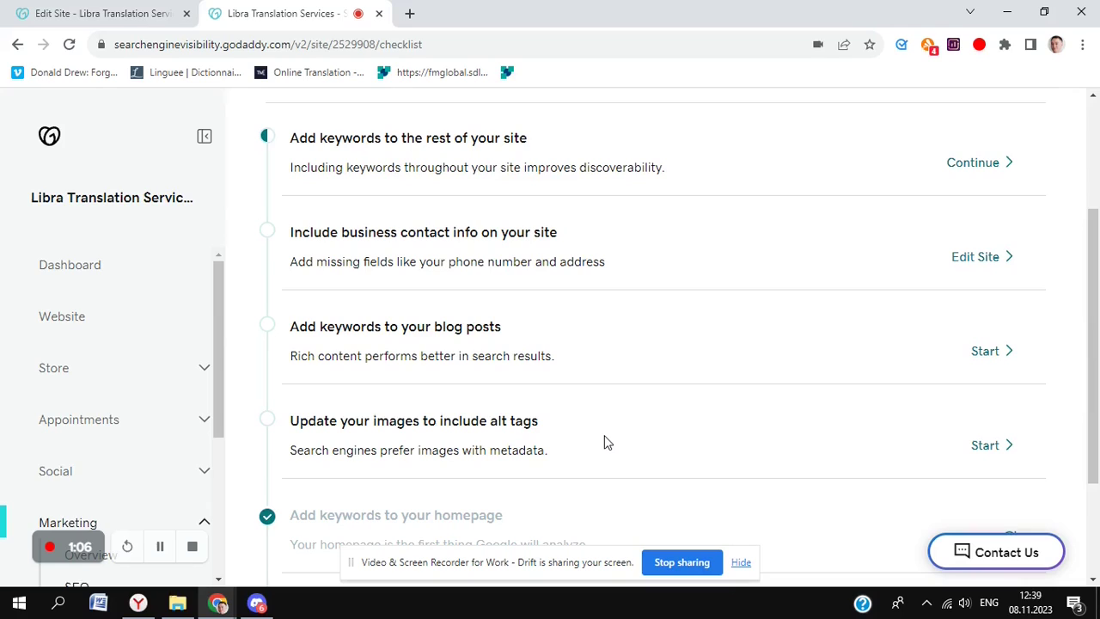
pyautogui.scroll(2, 637, 318)
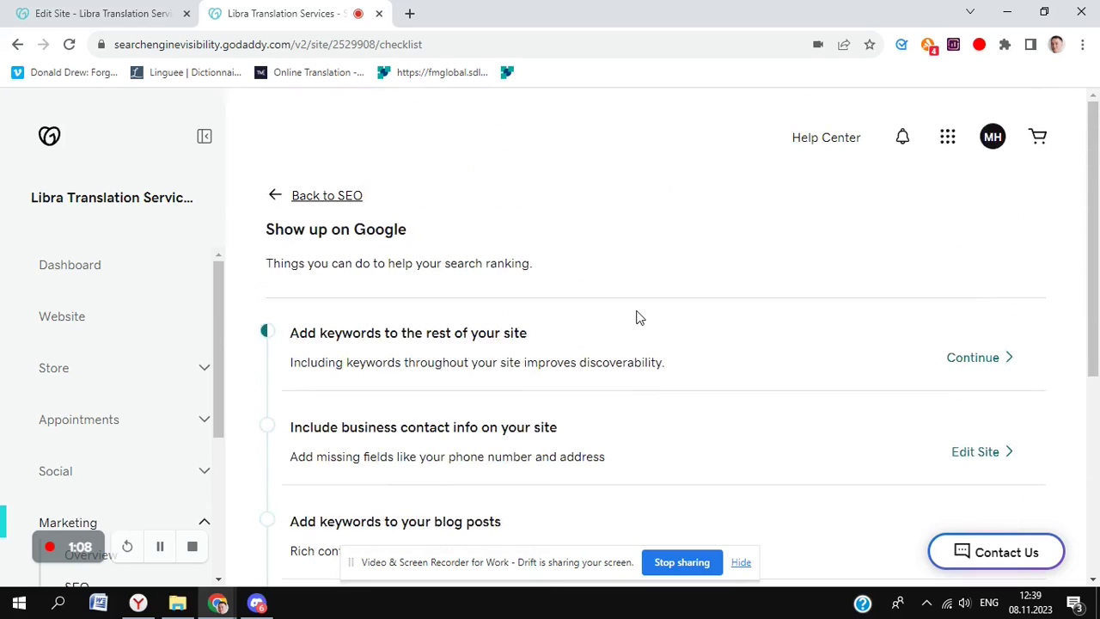
pyautogui.scroll(-4, 637, 318)
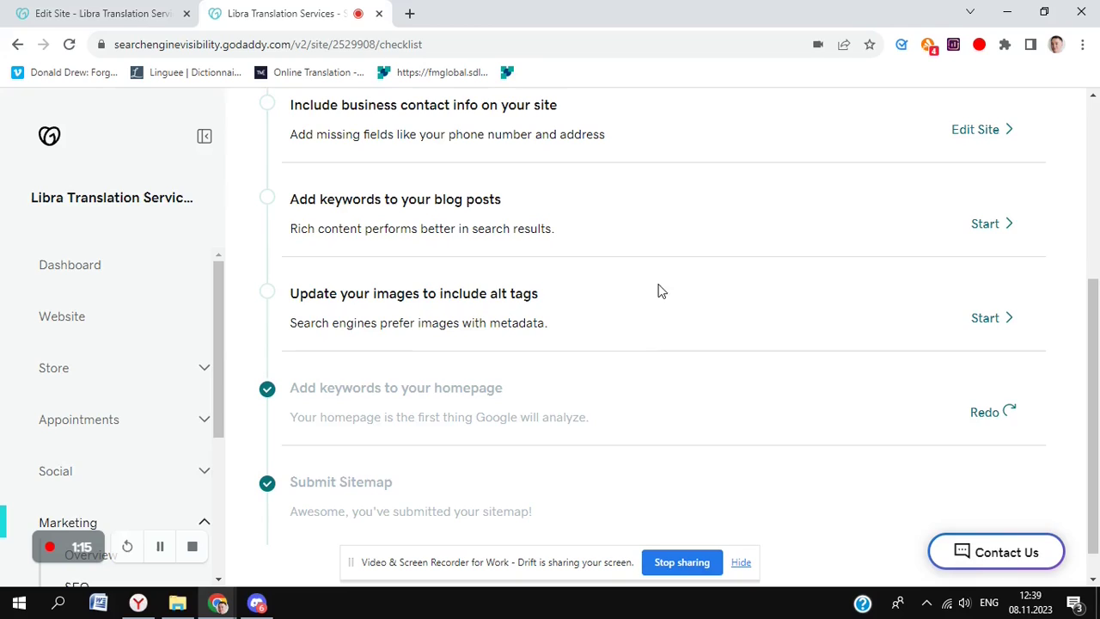
pyautogui.scroll(4, 658, 290)
pyautogui.scroll(-3, 658, 289)
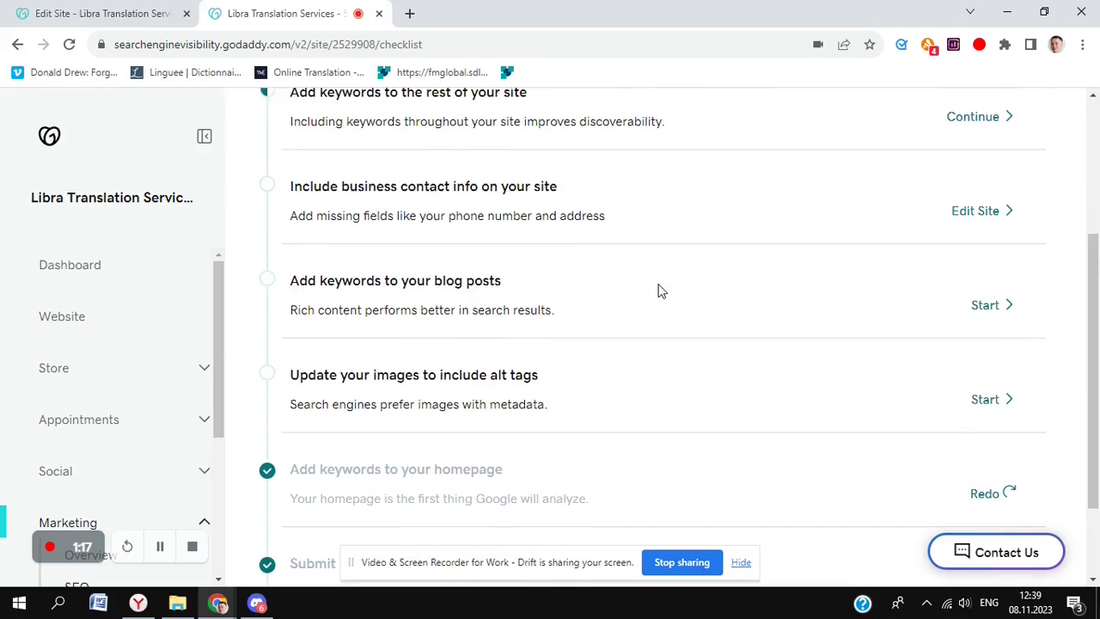
pyautogui.scroll(3, 658, 289)
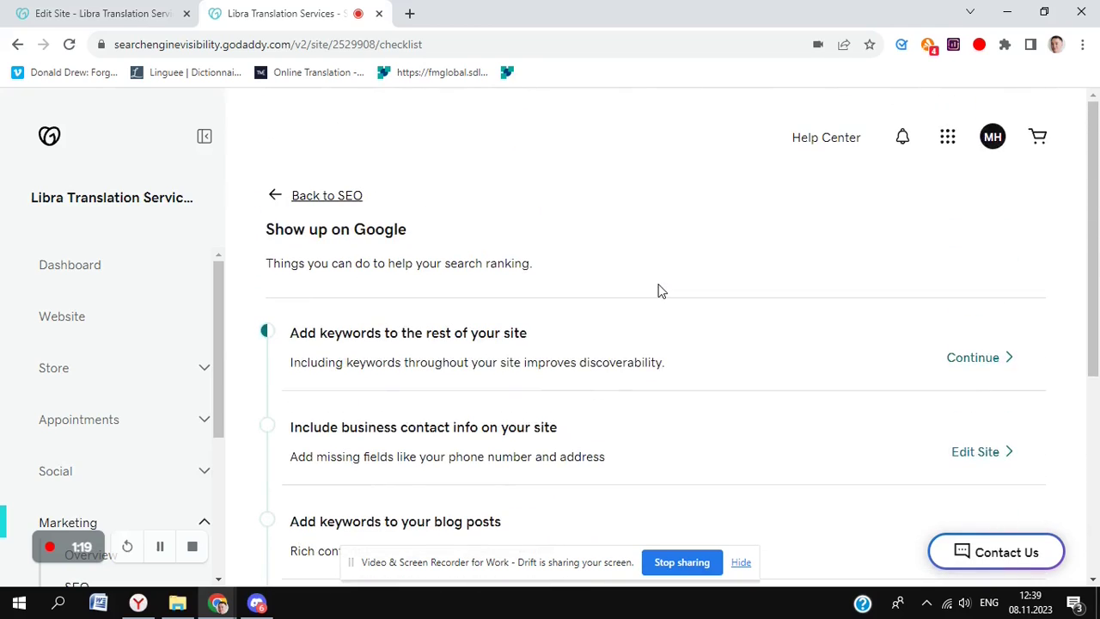
pyautogui.scroll(-3, 611, 365)
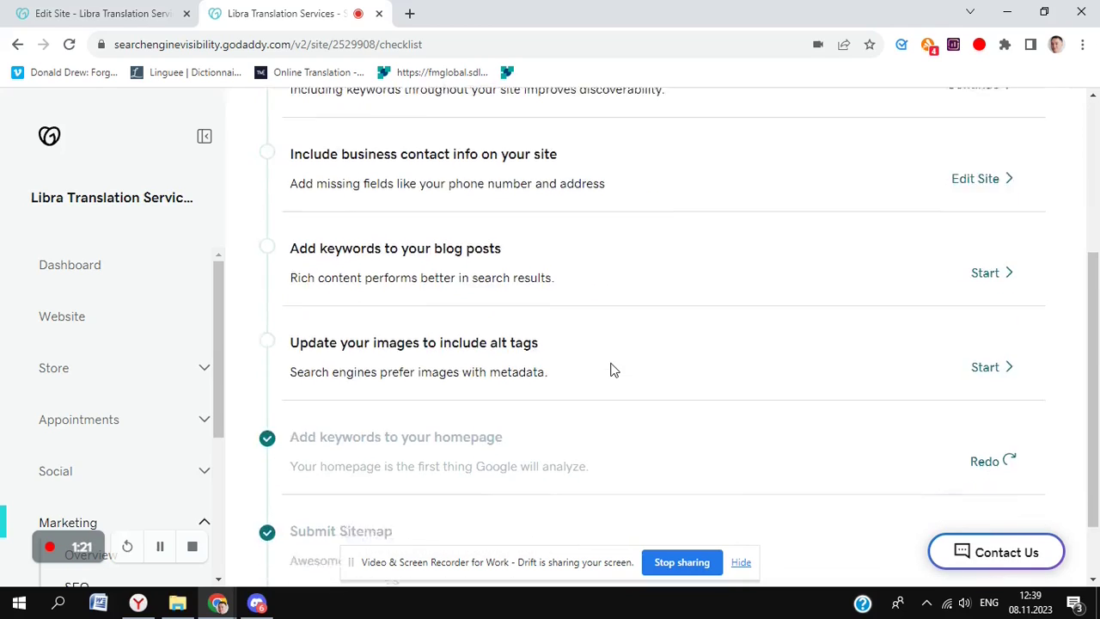
pyautogui.scroll(3, 611, 369)
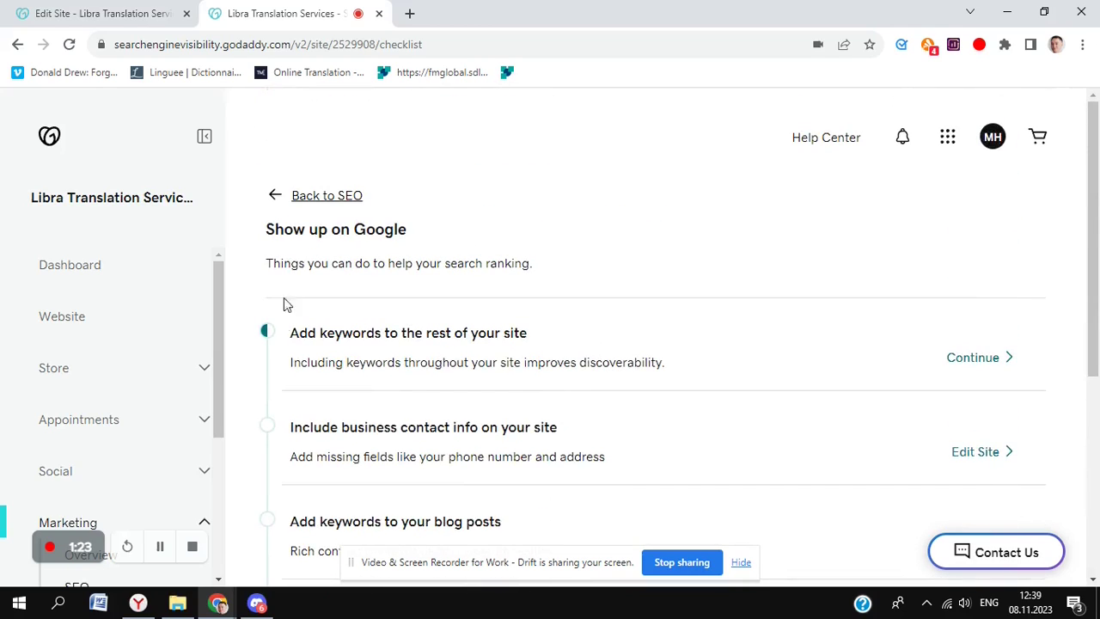
pyautogui.scroll(-4, 552, 280)
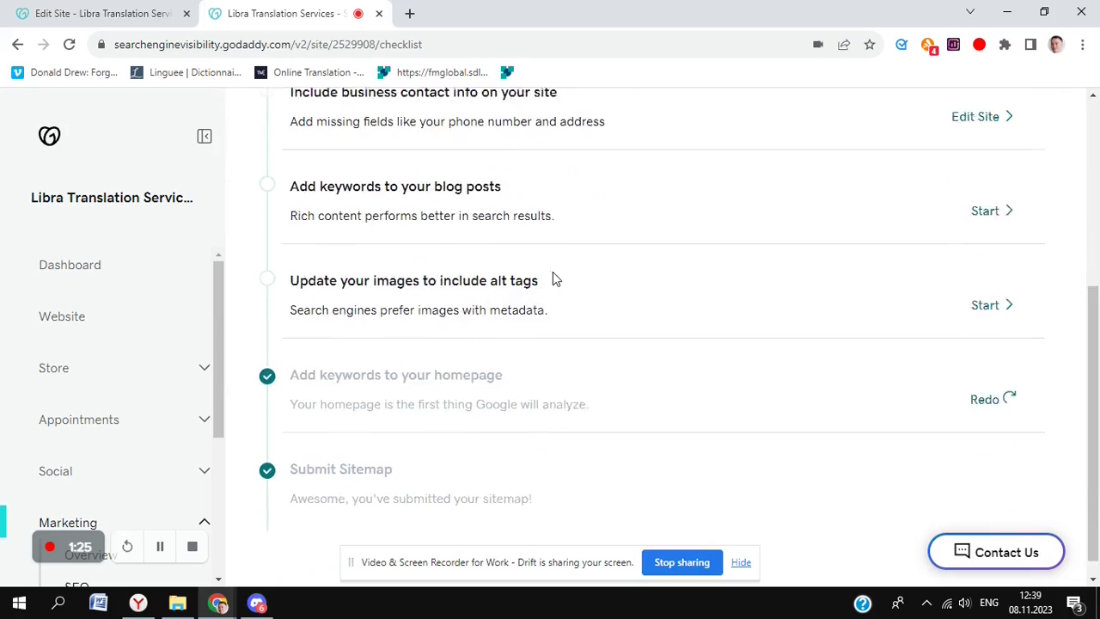
pyautogui.scroll(4, 554, 271)
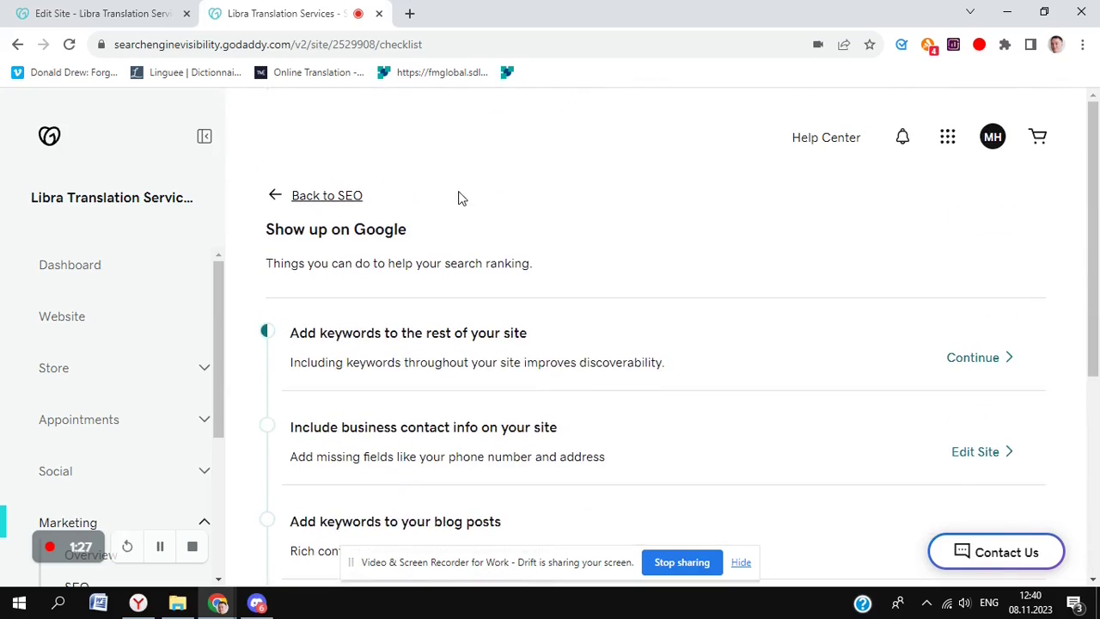
pyautogui.click(178, 19)
# - Return to the Search Engine Visibility checklist
pyautogui.click(258, 12)
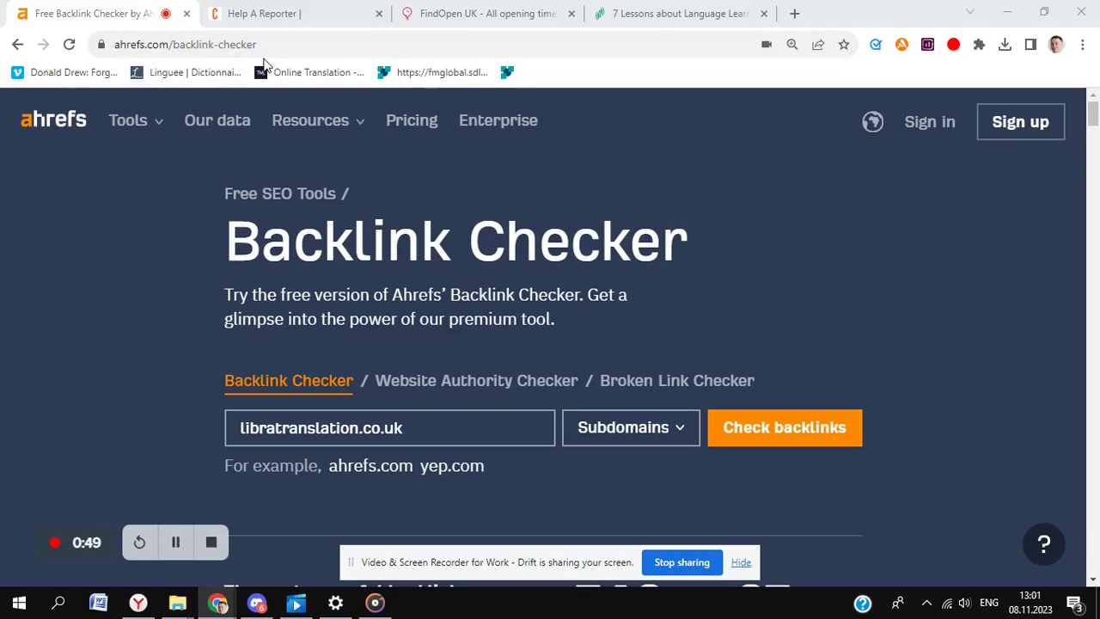
pyautogui.click(490, 424)
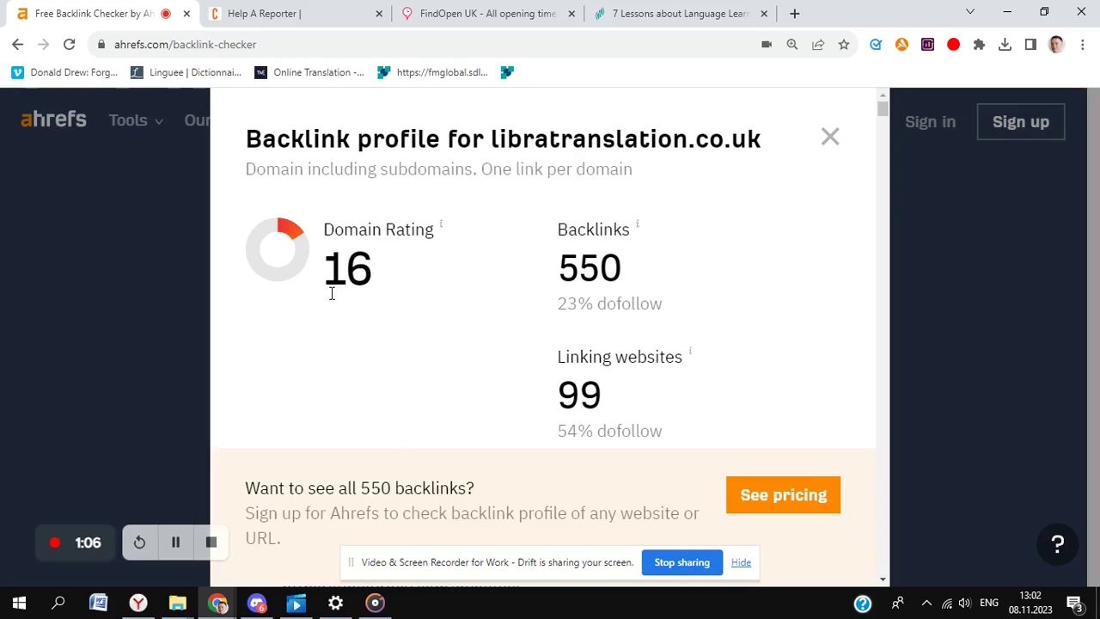
pyautogui.scroll(-2, 447, 292)
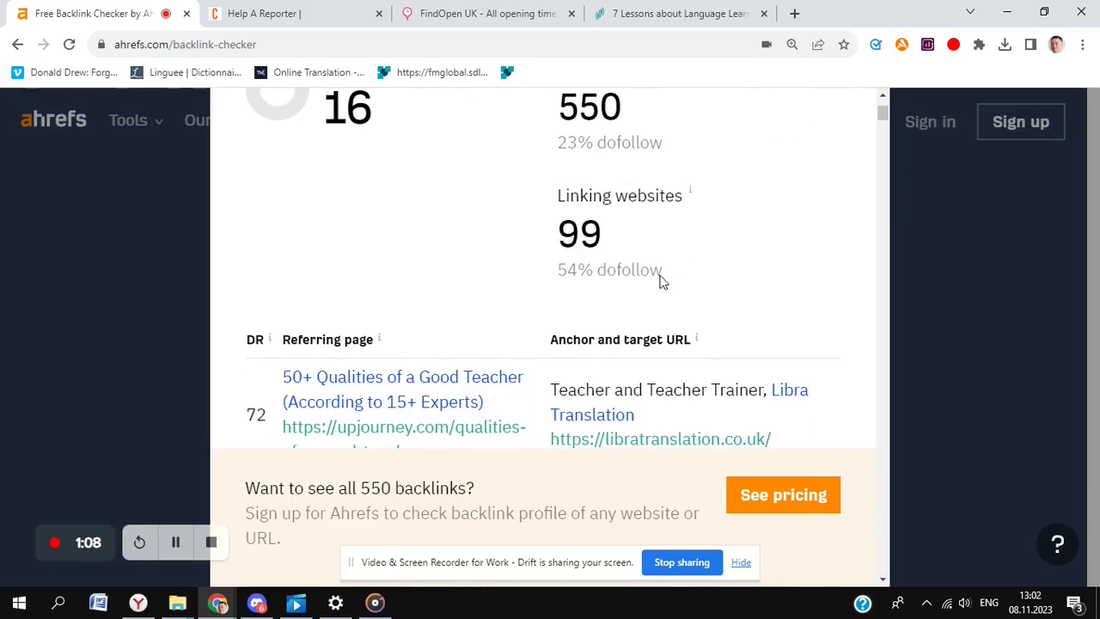
pyautogui.scroll(2, 638, 263)
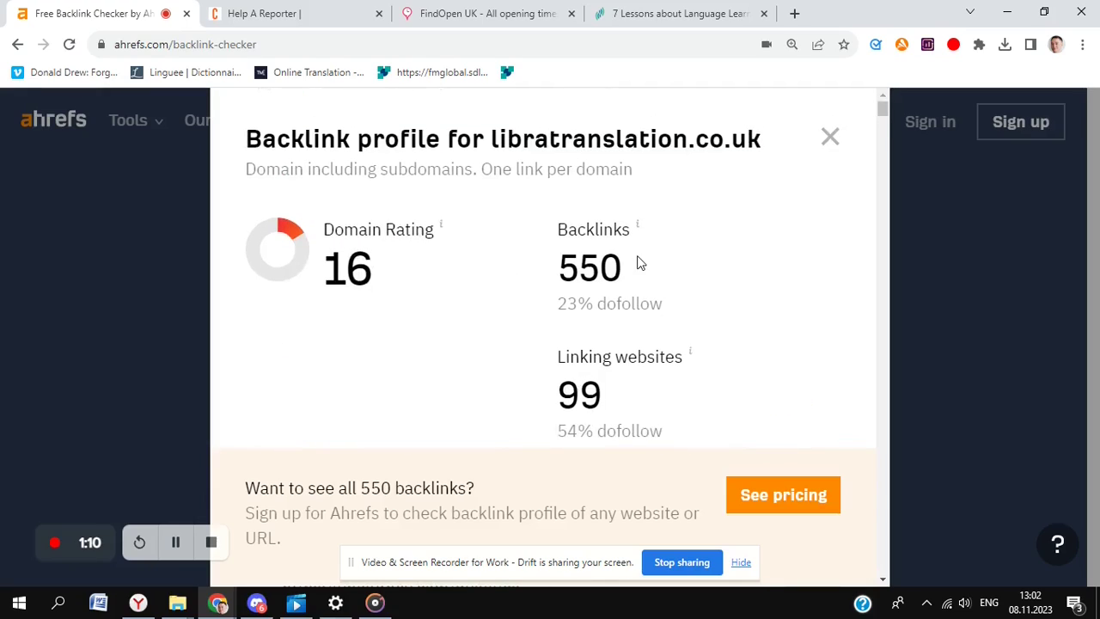
pyautogui.scroll(-2, 718, 264)
pyautogui.scroll(-15, 720, 264)
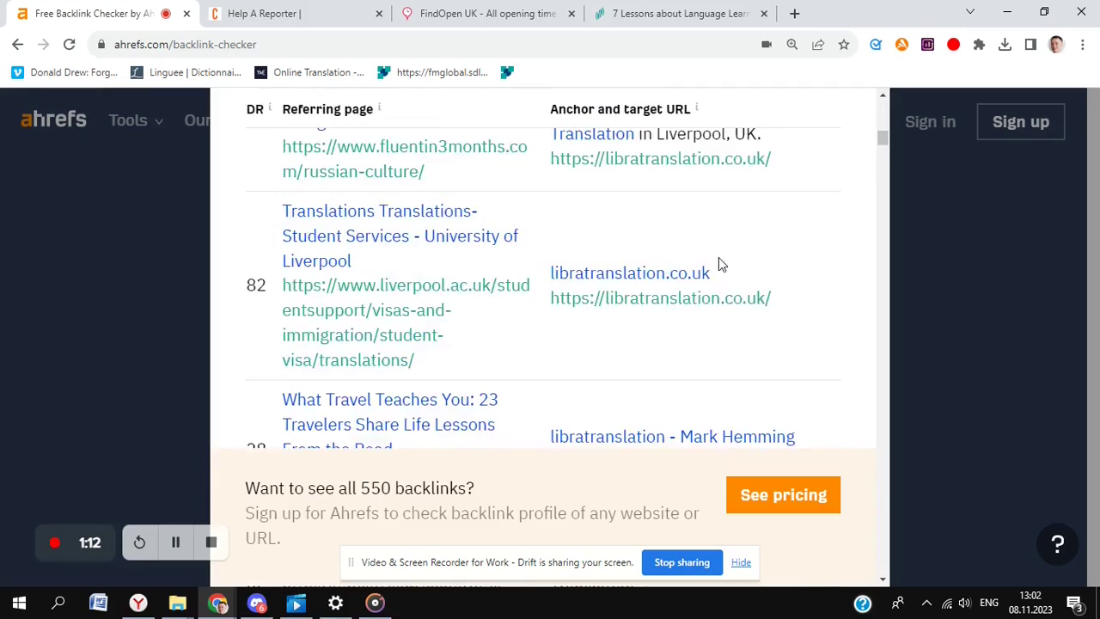
pyautogui.scroll(15, 720, 265)
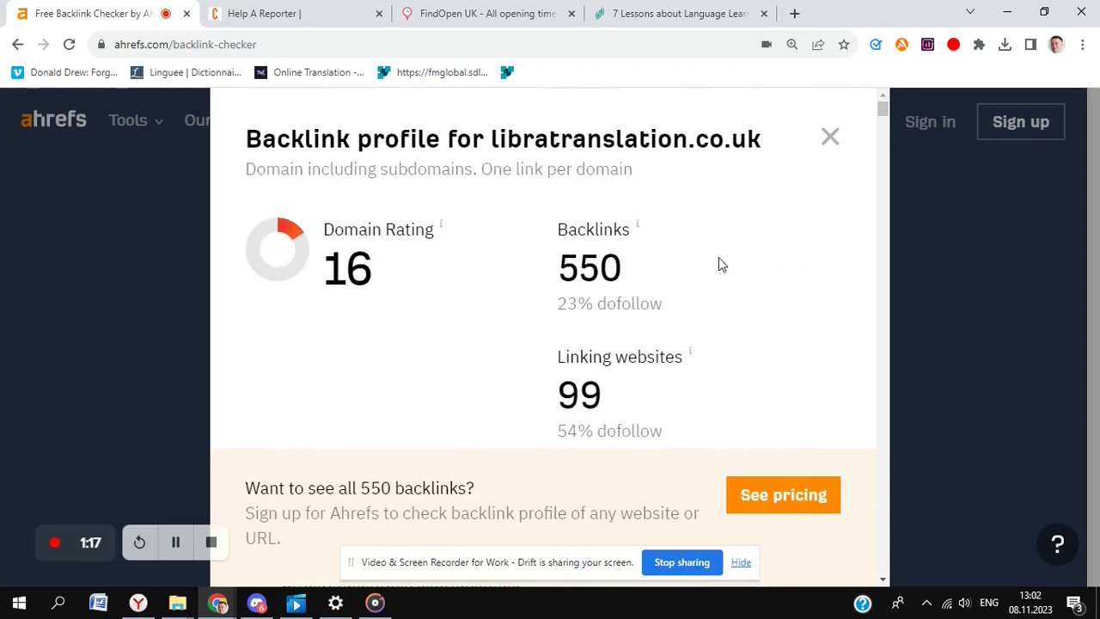
pyautogui.scroll(-3, 719, 264)
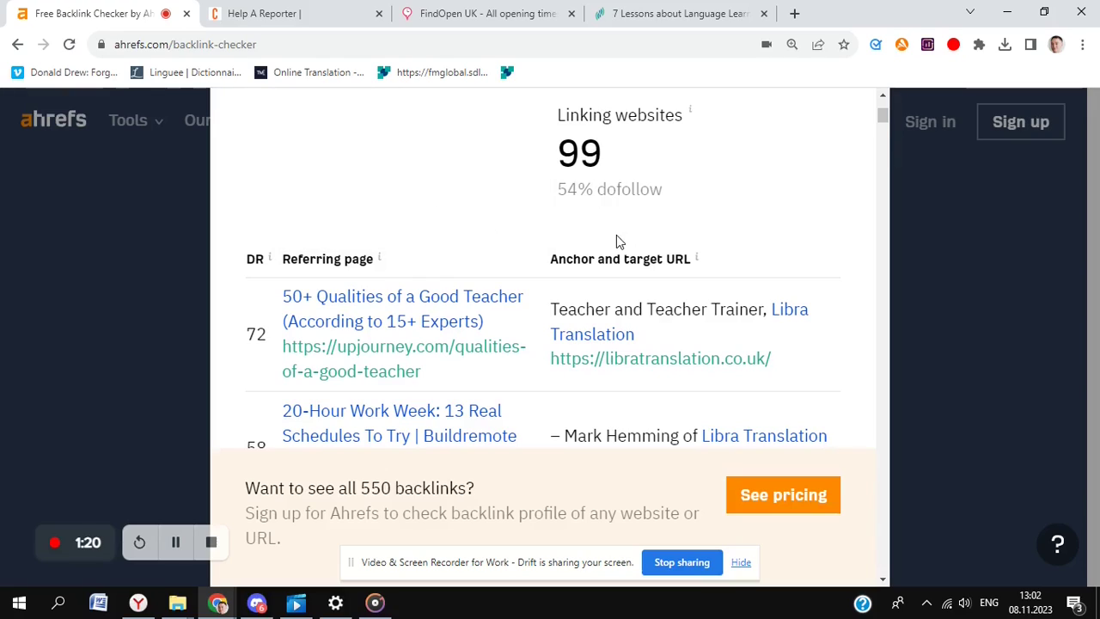
pyautogui.scroll(3, 575, 235)
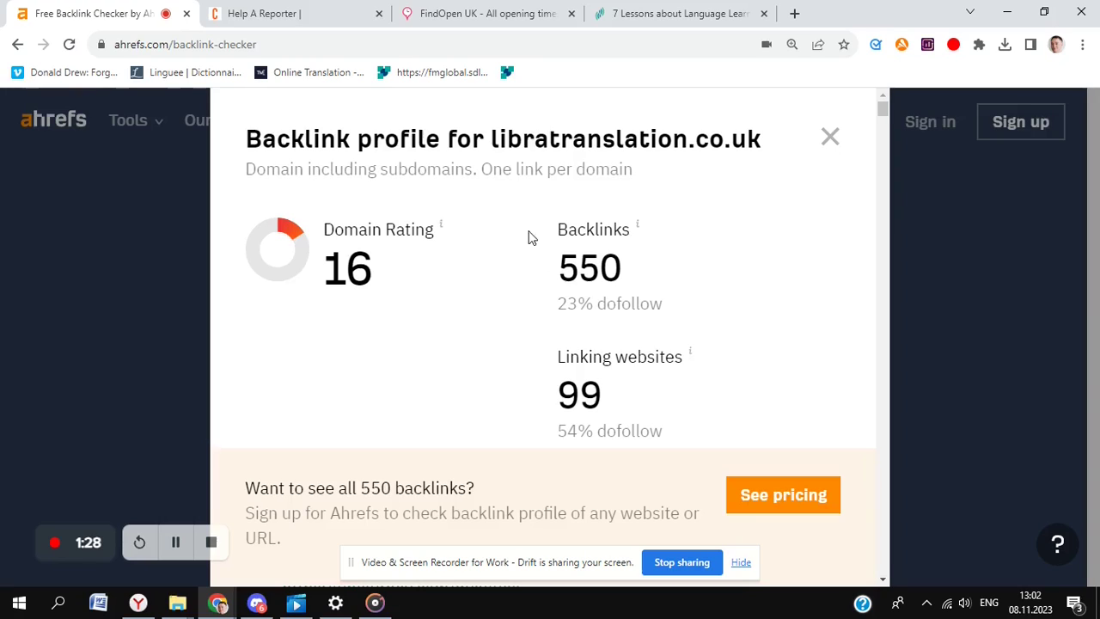
pyautogui.moveTo(636, 238)
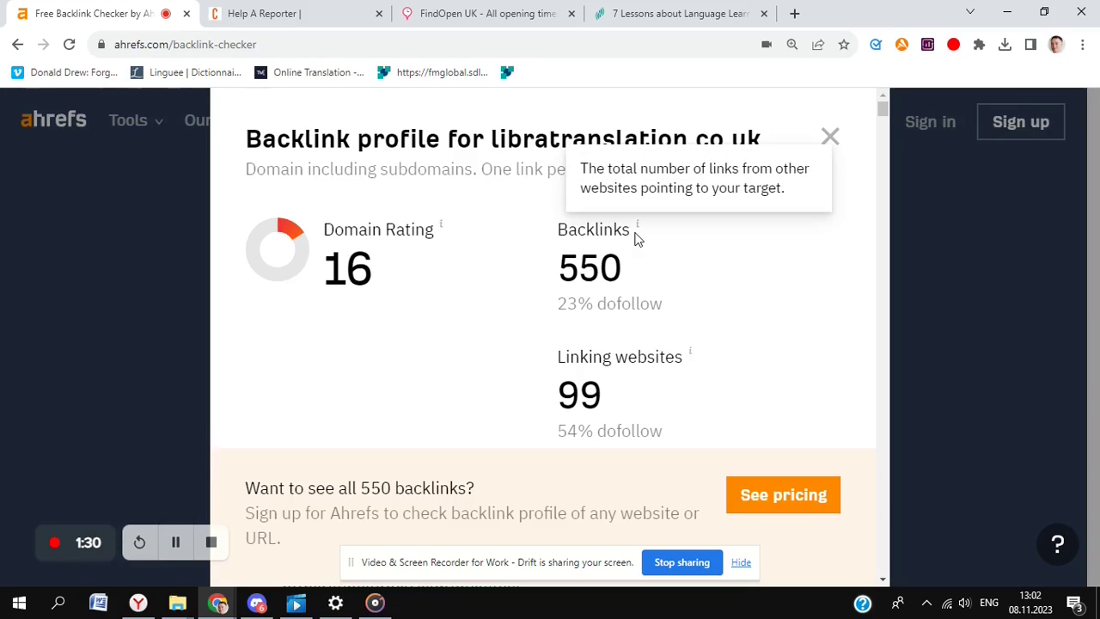
# - Switch to the FindOpen UK homepage at find-open.co.uk
pyautogui.click(457, 12)
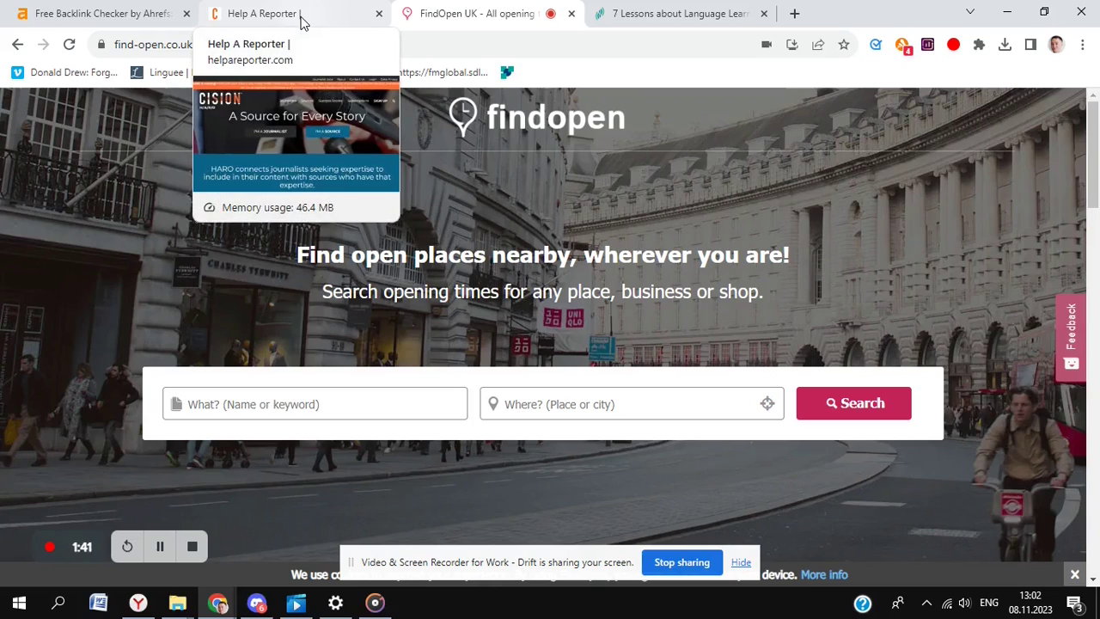
# - Bring up the helpareporter.com homepage 'A Source for Every Story' and glance down it
pyautogui.click(300, 21)
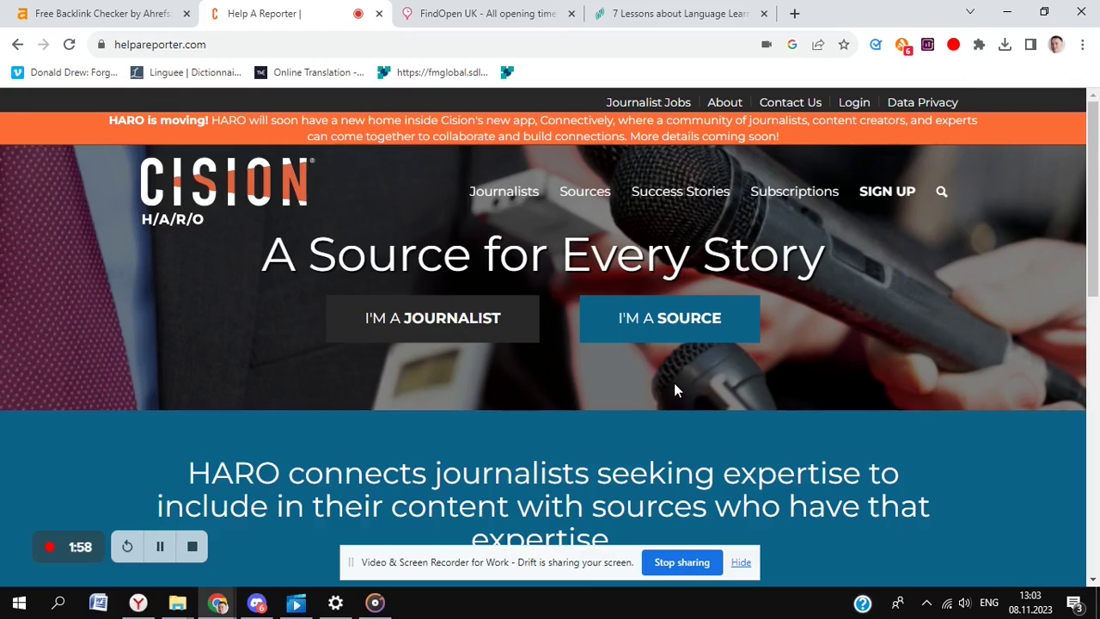
pyautogui.scroll(-2, 673, 385)
pyautogui.scroll(2, 668, 381)
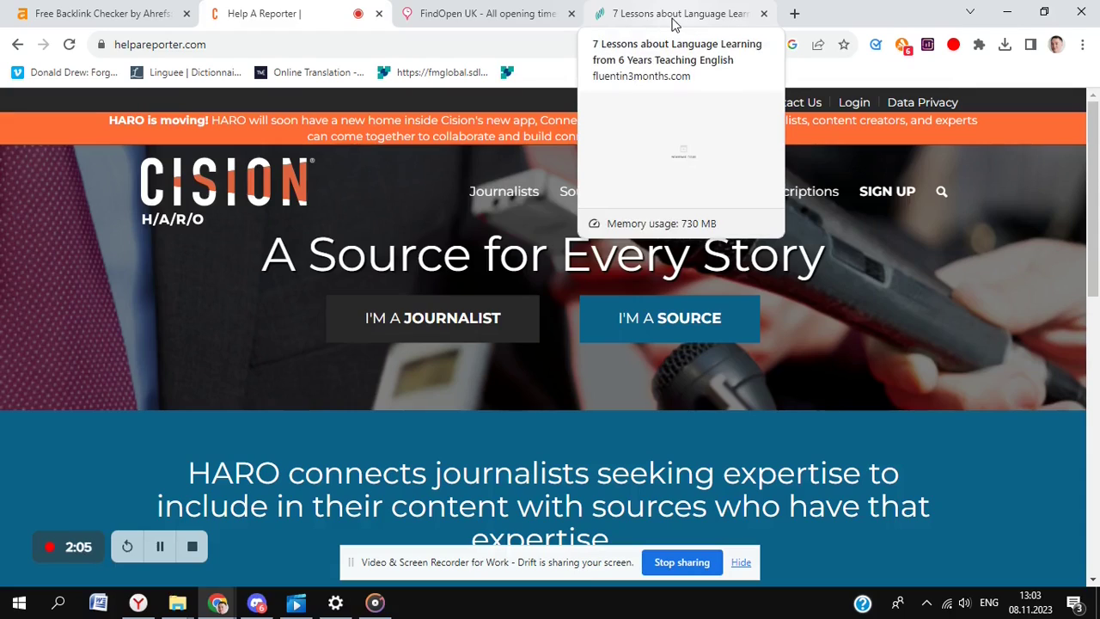
# - Reload the '7 Lessons about Language Learning' article and scroll down to its Libra Translation author bio
pyautogui.click(674, 19)
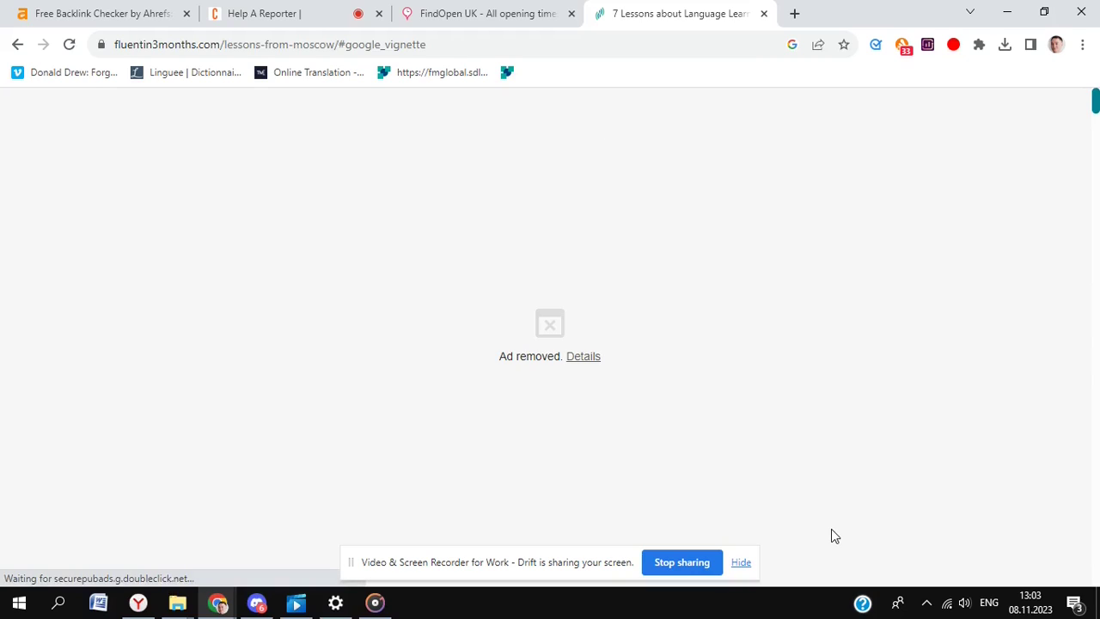
pyautogui.click(629, 48)
pyautogui.press('Return')
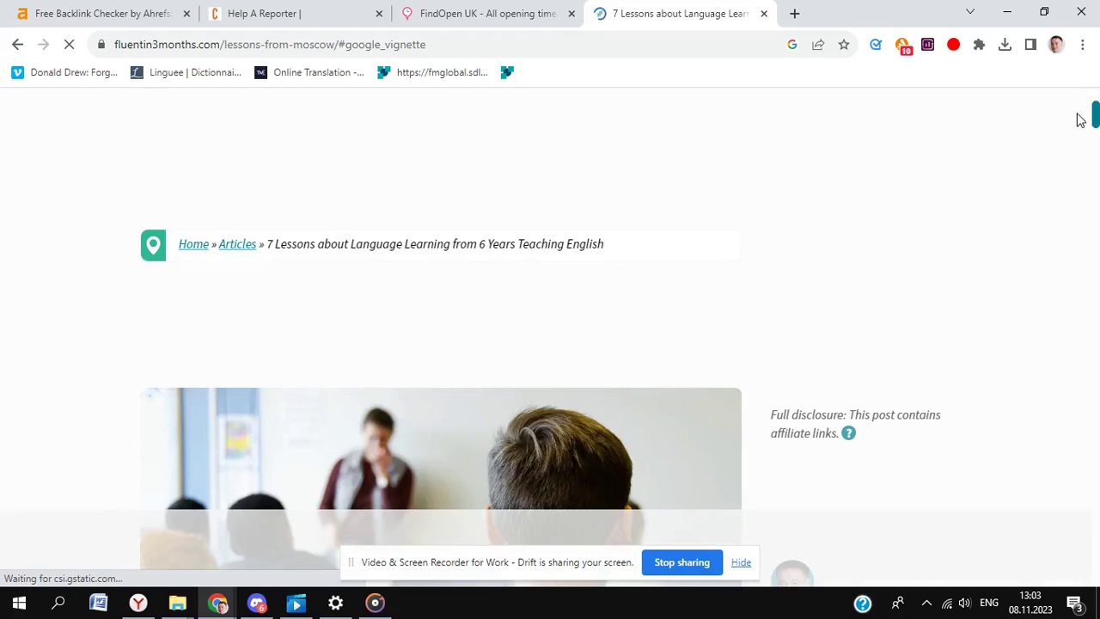
pyautogui.moveTo(1096, 120); pyautogui.dragTo(1096, 261)
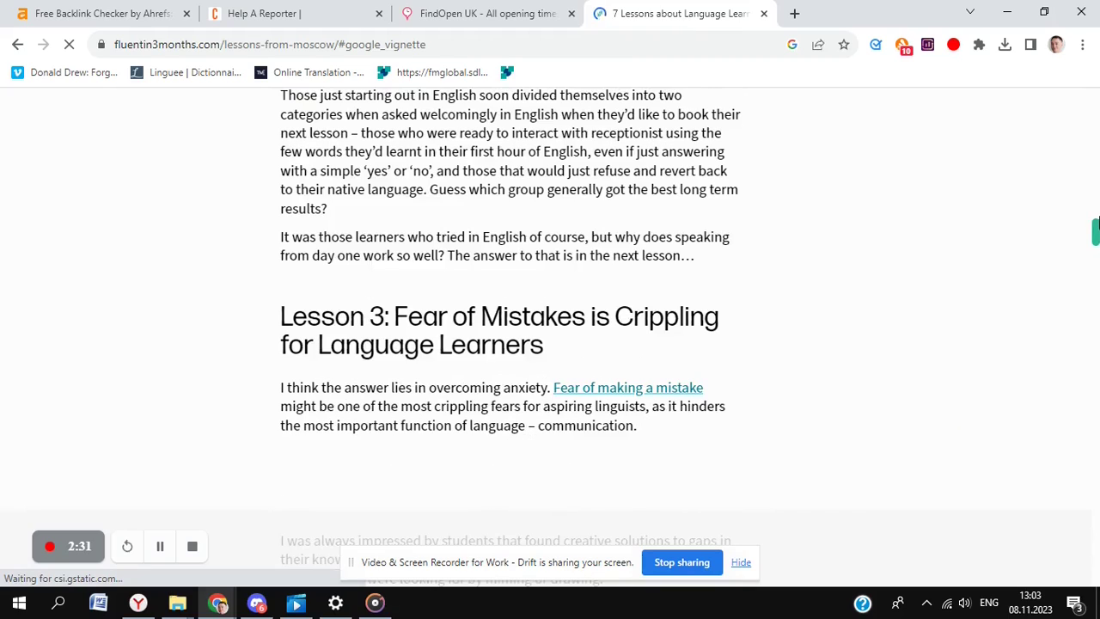
pyautogui.moveTo(1097, 226); pyautogui.dragTo(1097, 451)
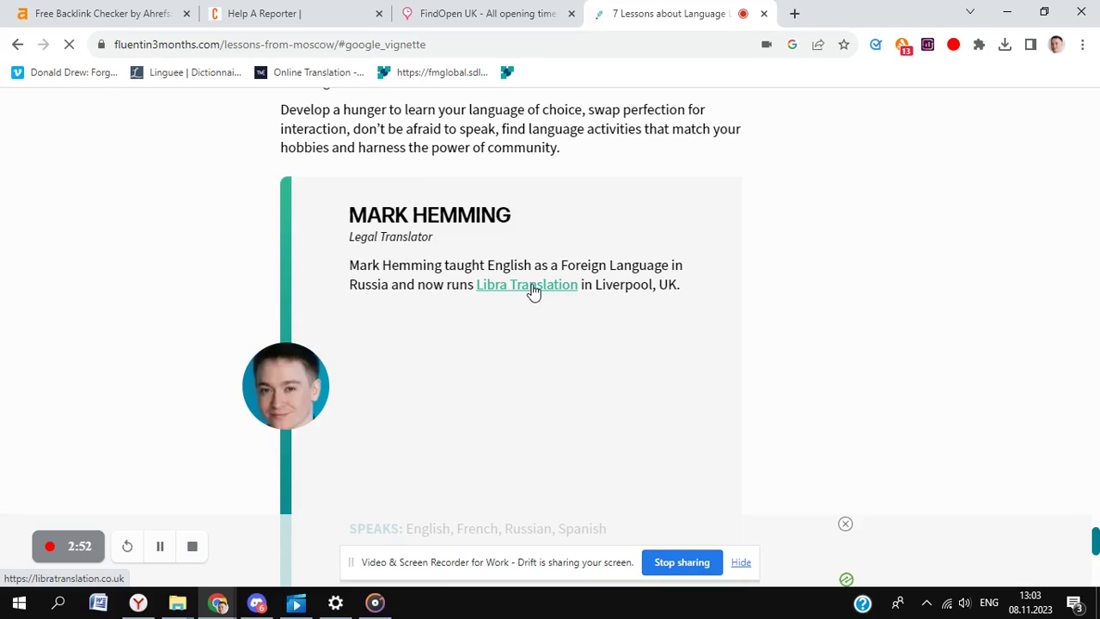
pyautogui.scroll(1, 533, 289)
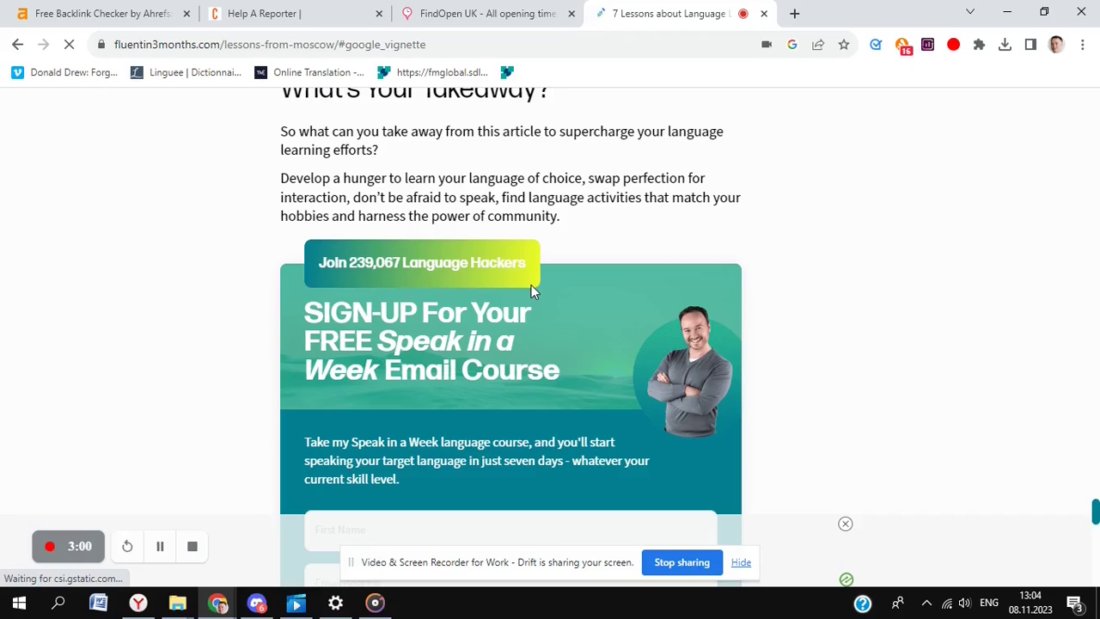
# - Switch from the FindOpen UK tab to the Help A Reporter tab
pyautogui.click(460, 19)
pyautogui.click(283, 13)
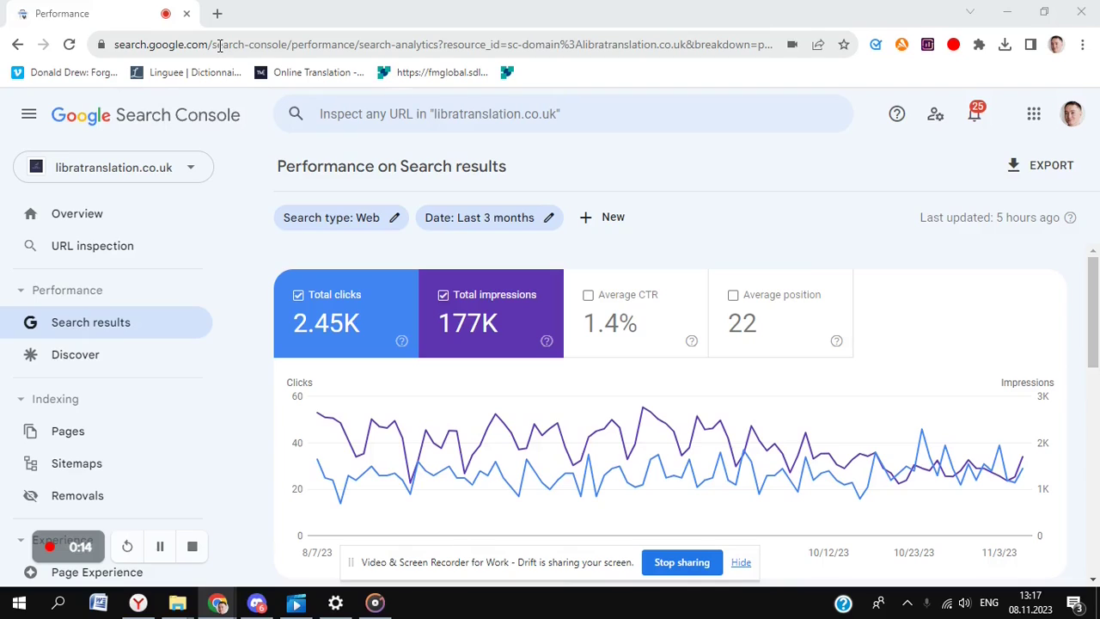
pyautogui.click(220, 45)
pyautogui.write('searc')
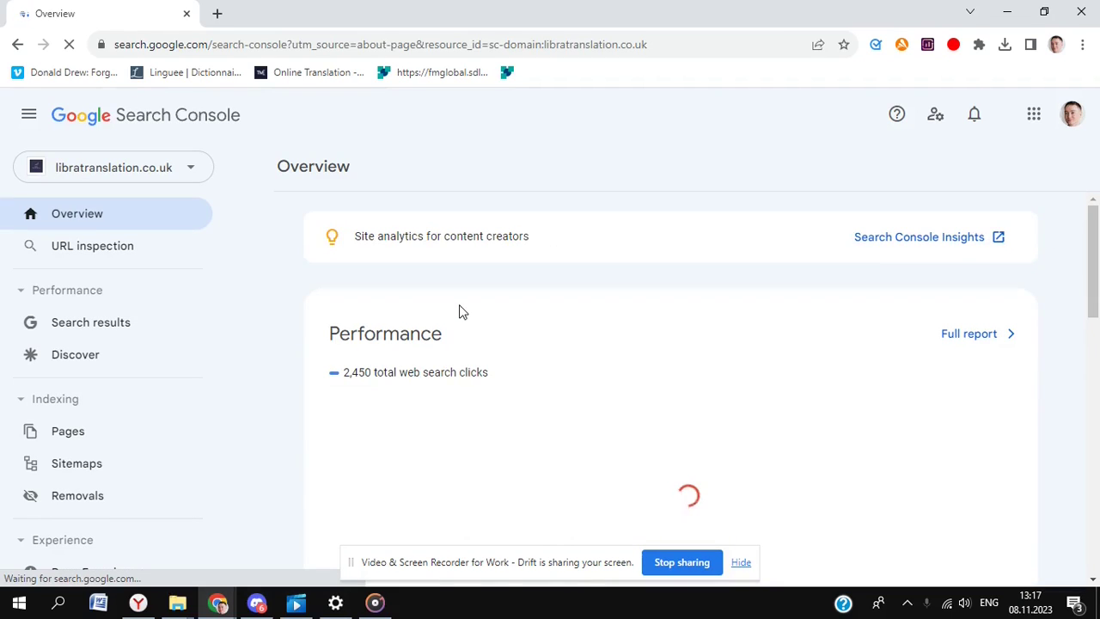
pyautogui.scroll(-2, 460, 311)
pyautogui.scroll(2, 462, 309)
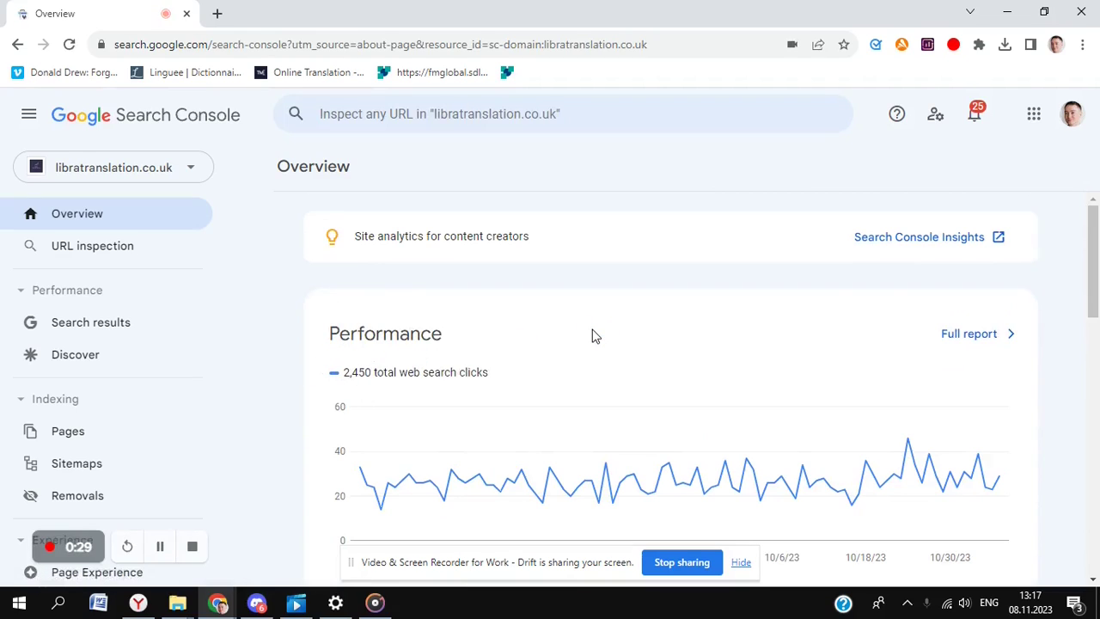
pyautogui.scroll(-7, 592, 335)
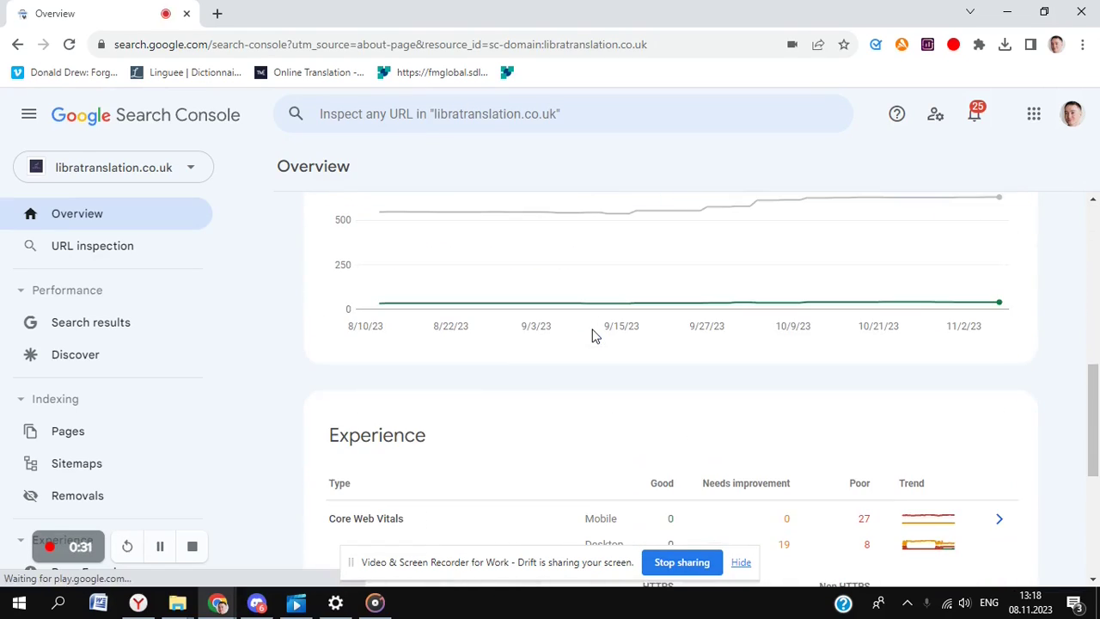
pyautogui.scroll(-2, 592, 336)
pyautogui.scroll(7, 592, 335)
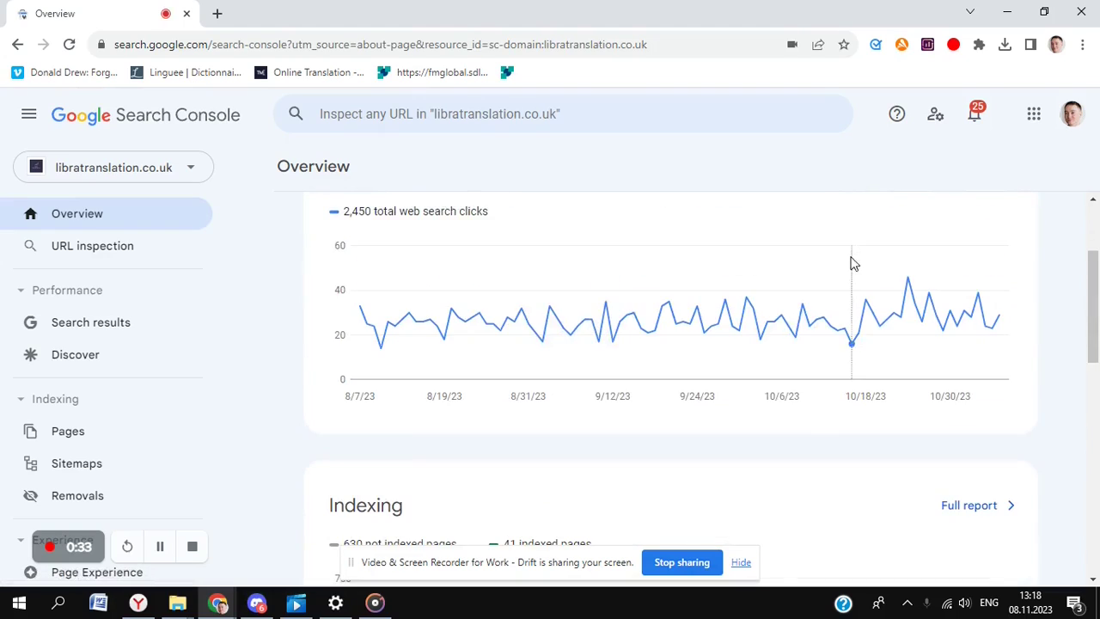
pyautogui.scroll(2, 851, 264)
pyautogui.click(972, 344)
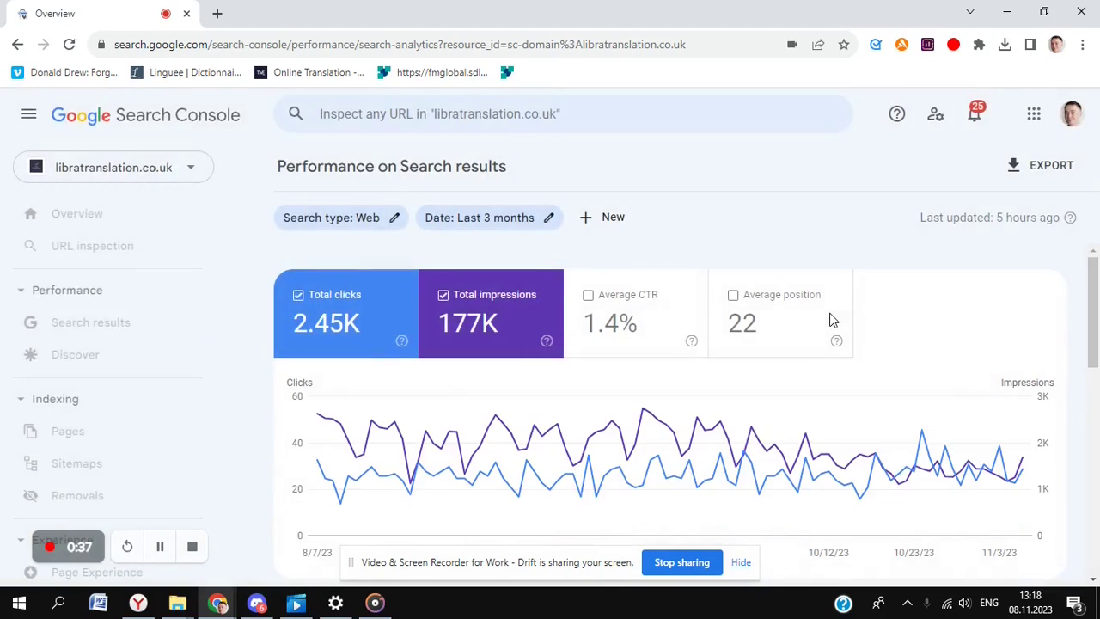
# - Set the performance report's date range to the most recent date
pyautogui.click(514, 225)
pyautogui.click(418, 235)
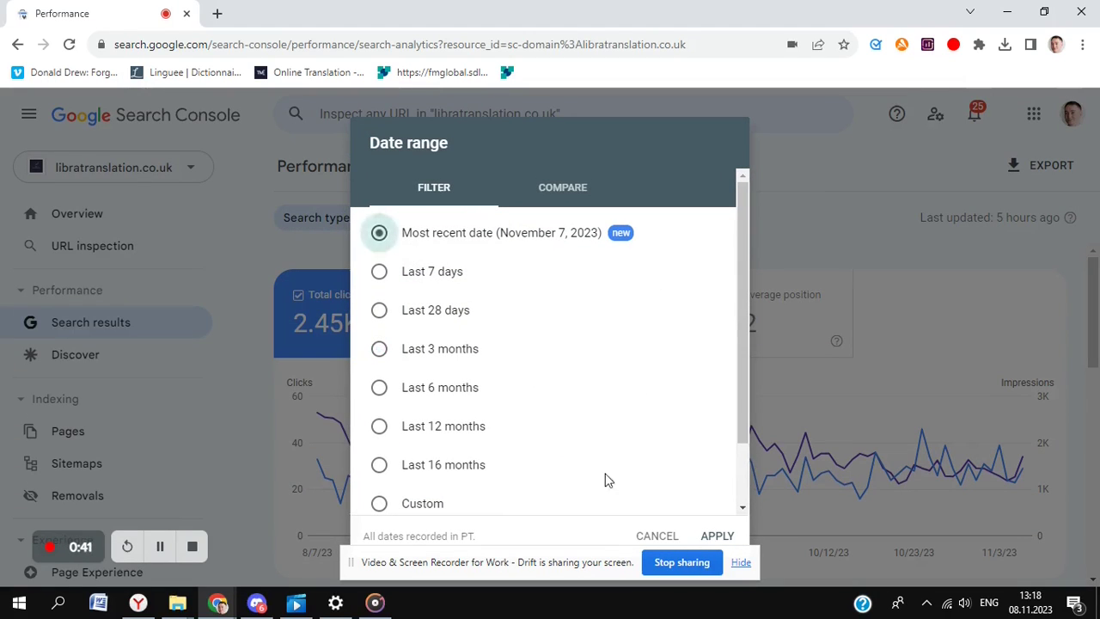
pyautogui.scroll(-2, 688, 493)
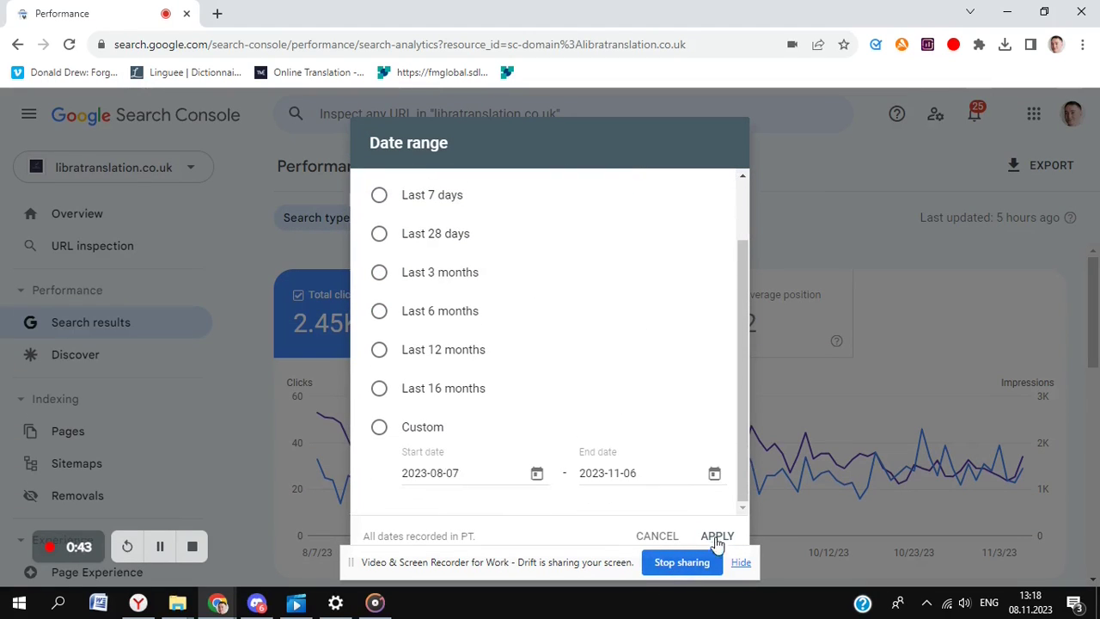
pyautogui.click(716, 536)
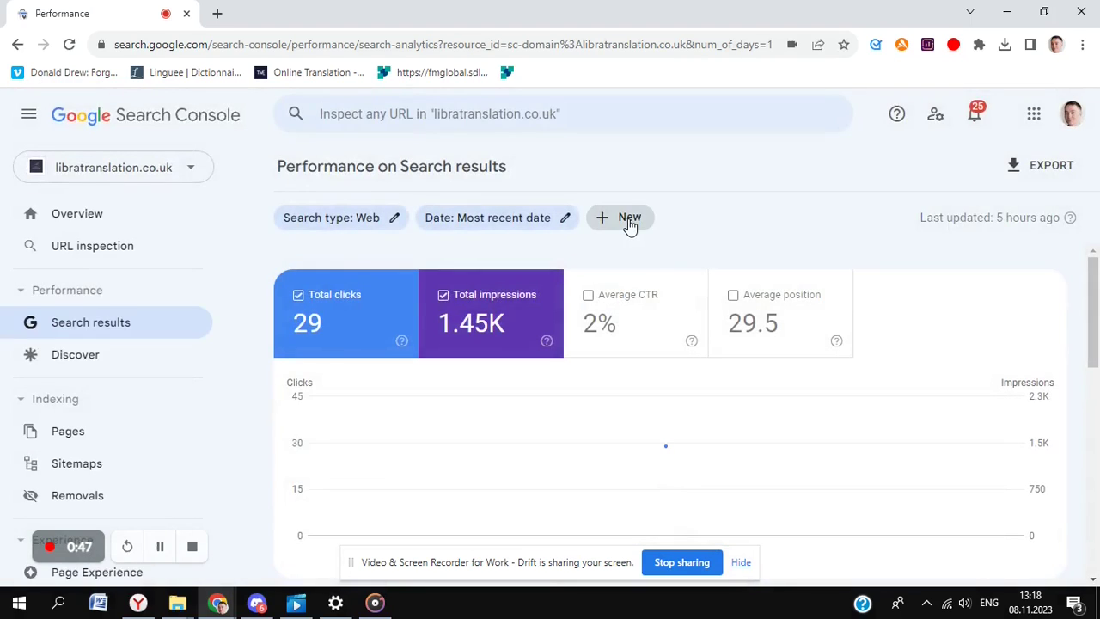
# - Add a Country filter for United Kingdom to the report
pyautogui.click(629, 220)
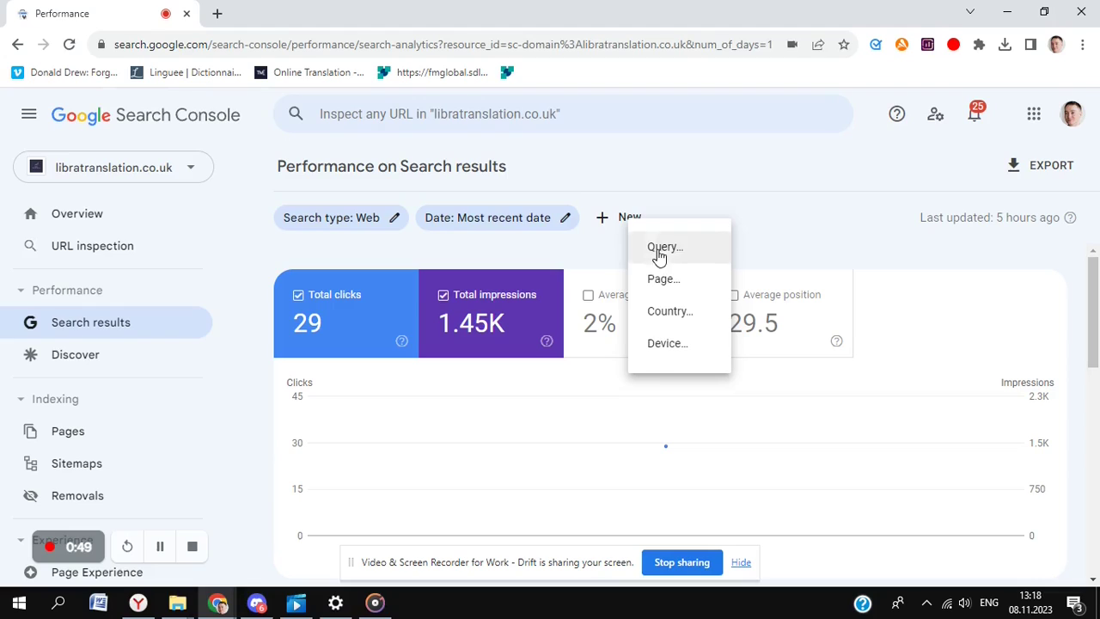
pyautogui.click(676, 313)
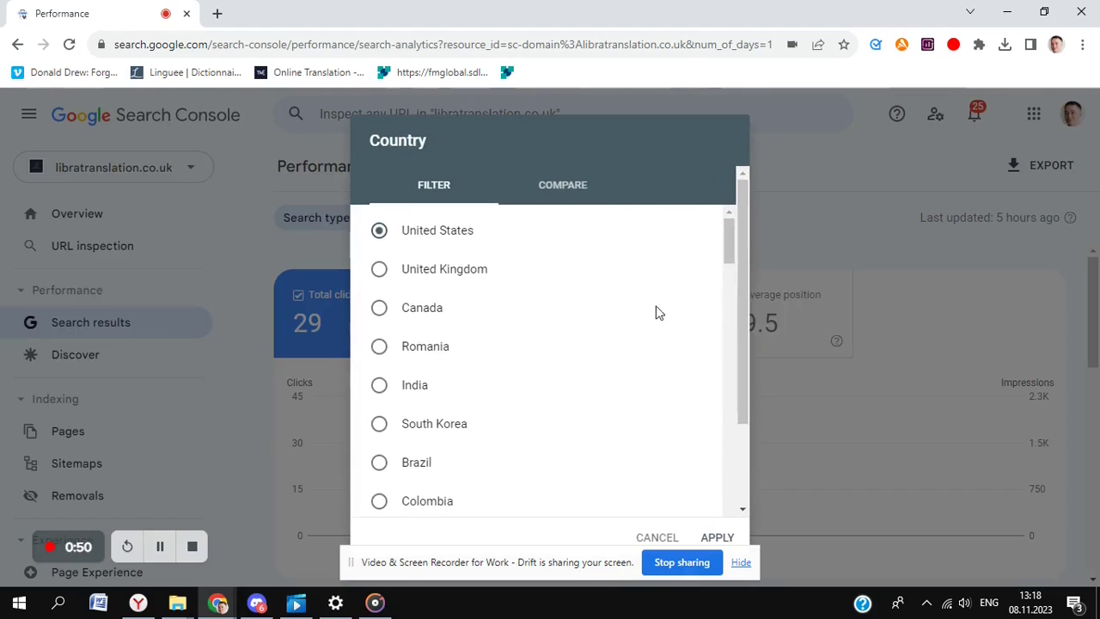
pyautogui.click(454, 270)
pyautogui.click(715, 537)
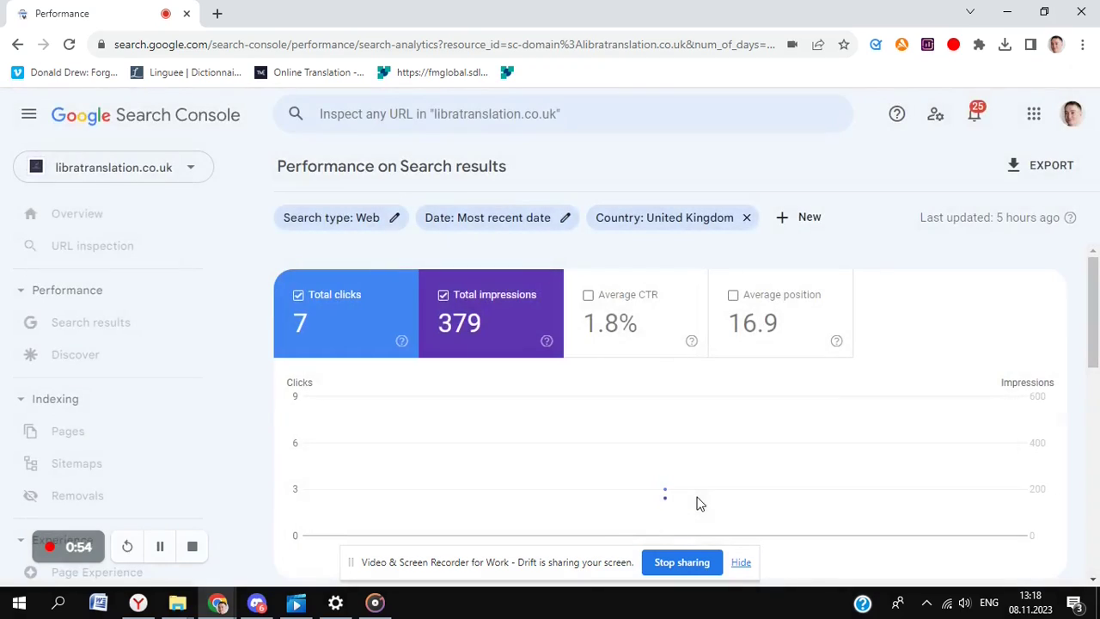
# - Enable the Average position metric and scroll down to the 102-query Queries table
pyautogui.click(737, 307)
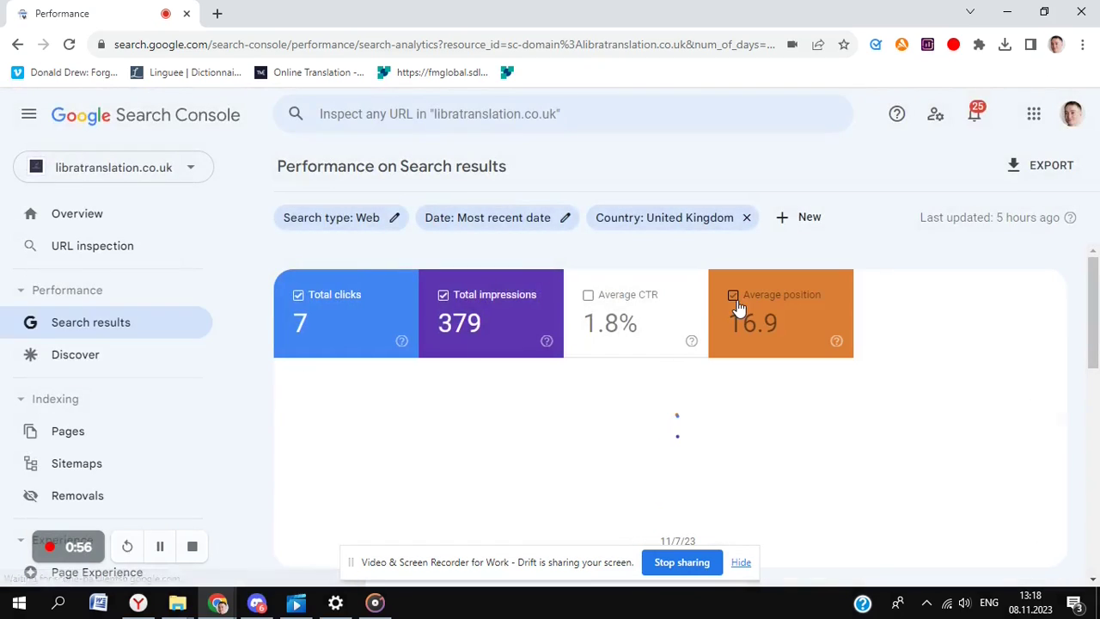
pyautogui.scroll(-3, 774, 298)
pyautogui.scroll(-1, 774, 297)
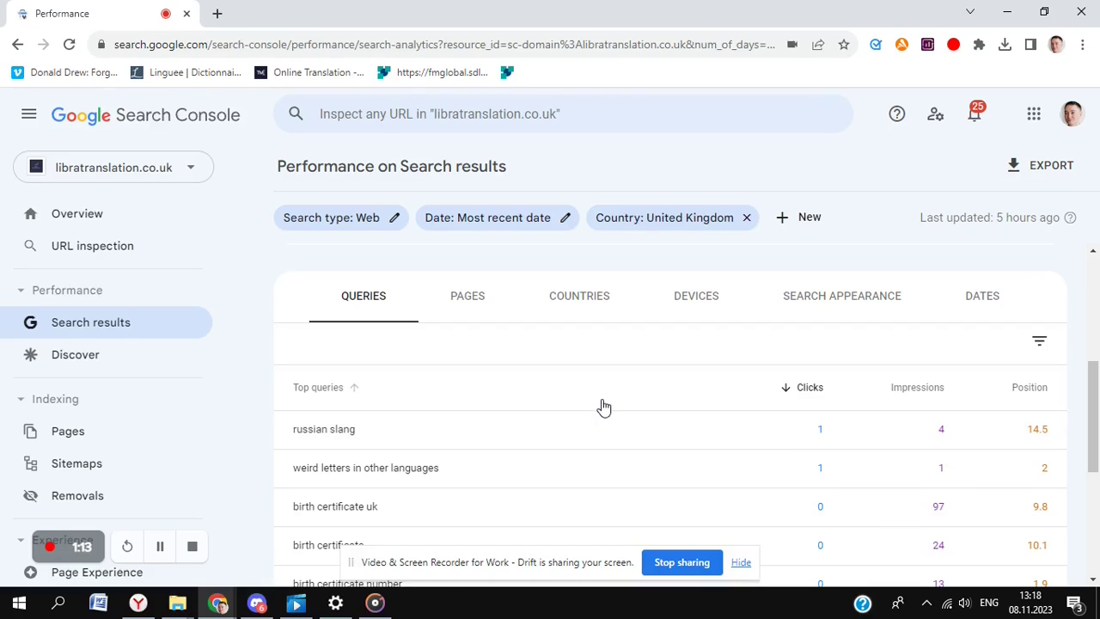
pyautogui.scroll(-4, 603, 407)
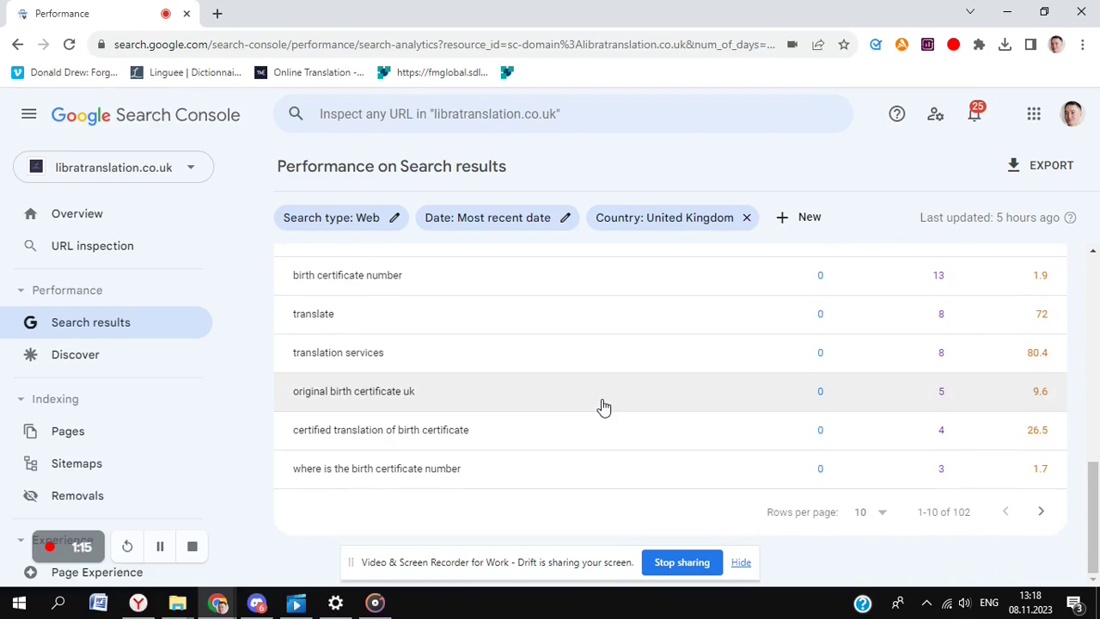
# - Page the UK Queries table forward to rows 21-30 of 102
pyautogui.click(1041, 513)
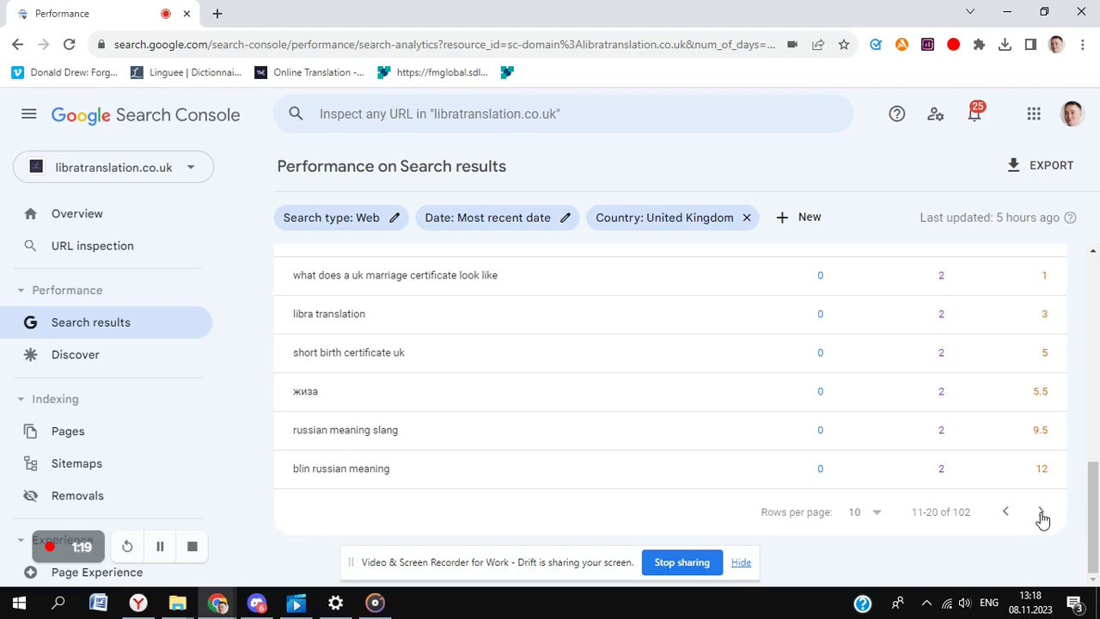
pyautogui.scroll(2, 1041, 515)
pyautogui.scroll(-2, 1042, 515)
pyautogui.scroll(1, 1041, 515)
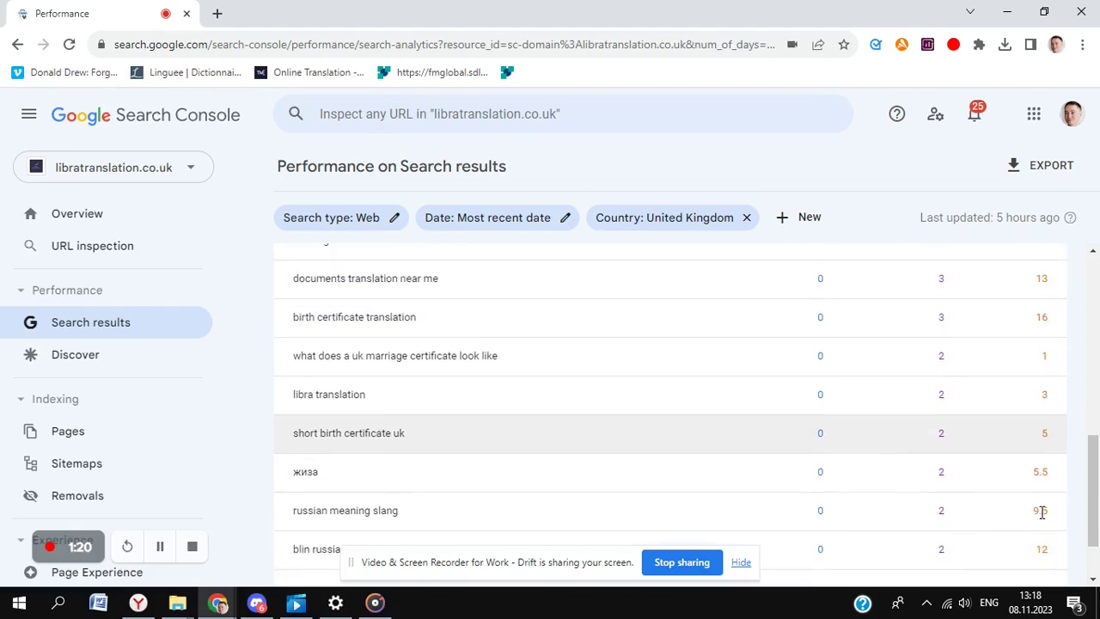
pyautogui.scroll(1, 1041, 512)
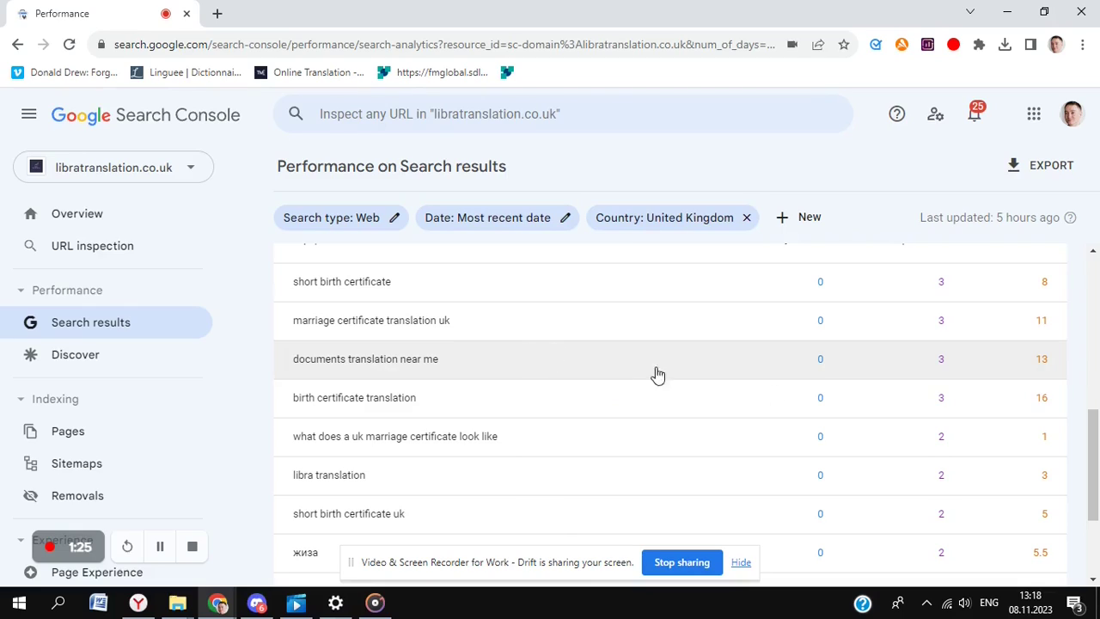
pyautogui.scroll(1, 687, 371)
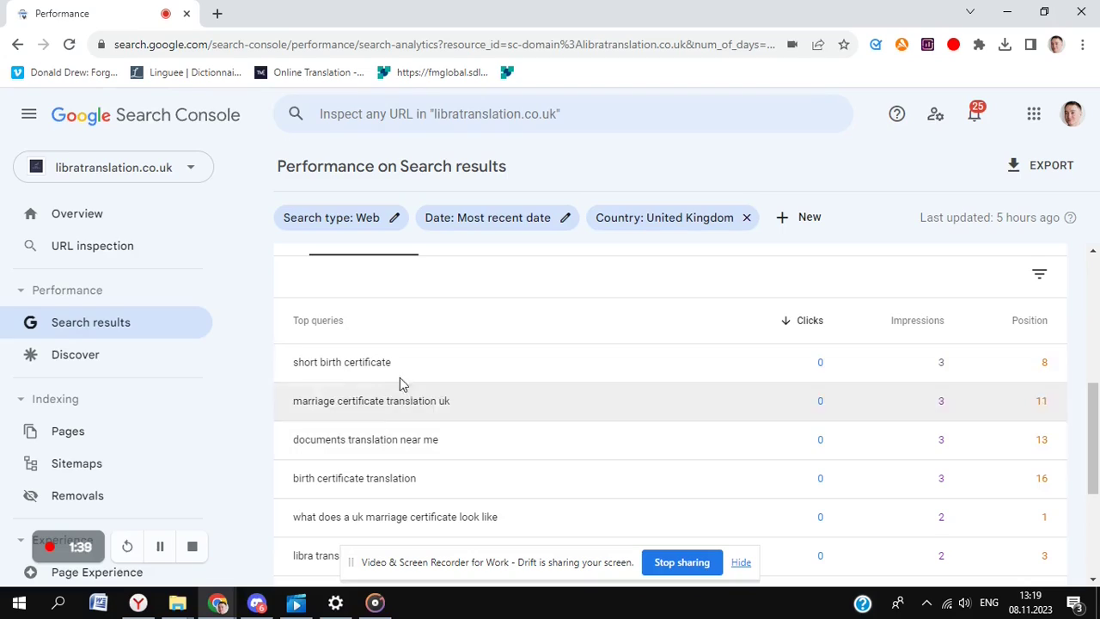
pyautogui.scroll(-3, 727, 398)
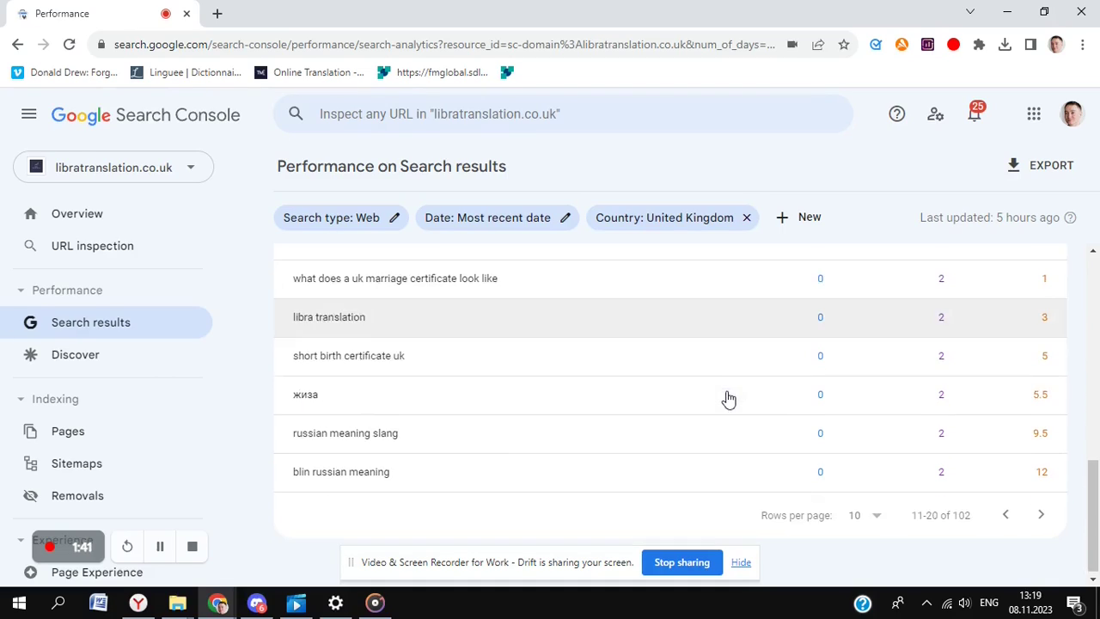
pyautogui.click(1041, 513)
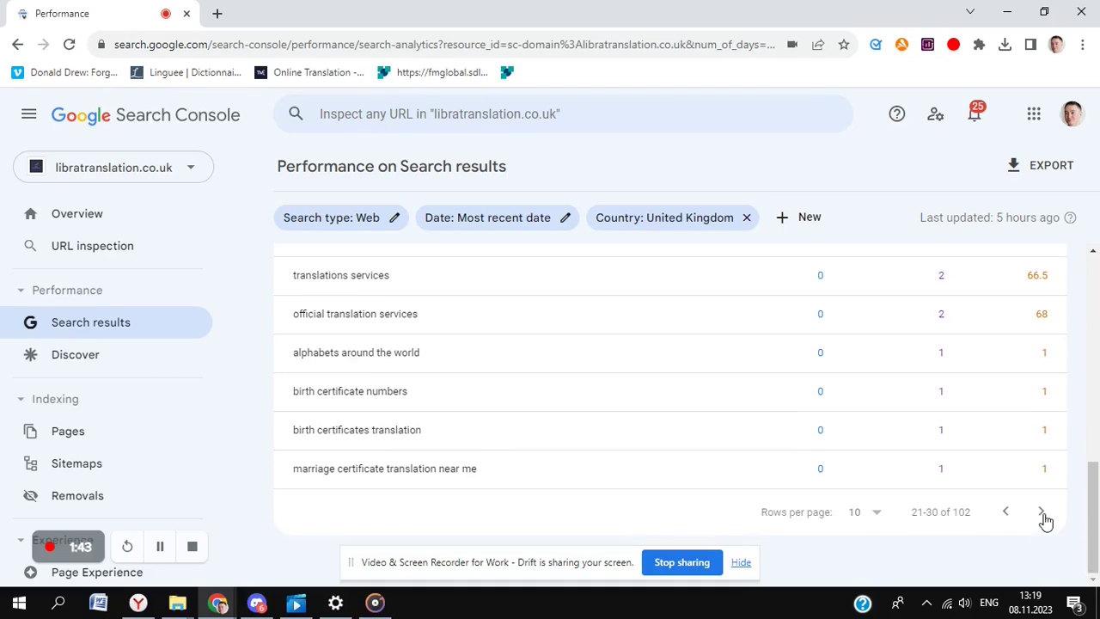
pyautogui.scroll(3, 1045, 520)
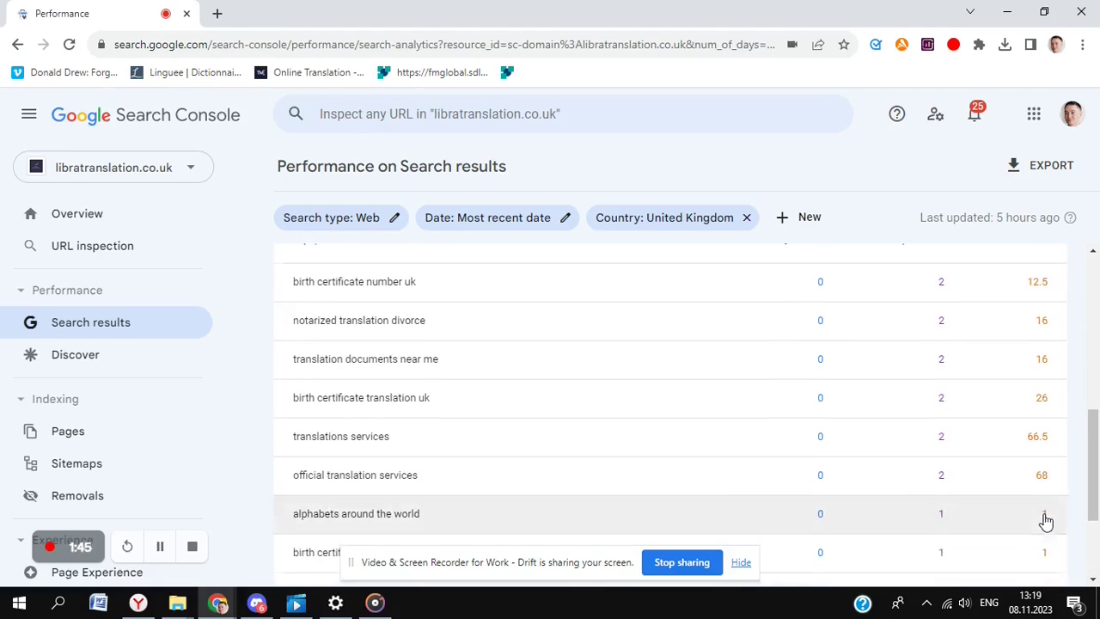
pyautogui.scroll(-3, 1045, 520)
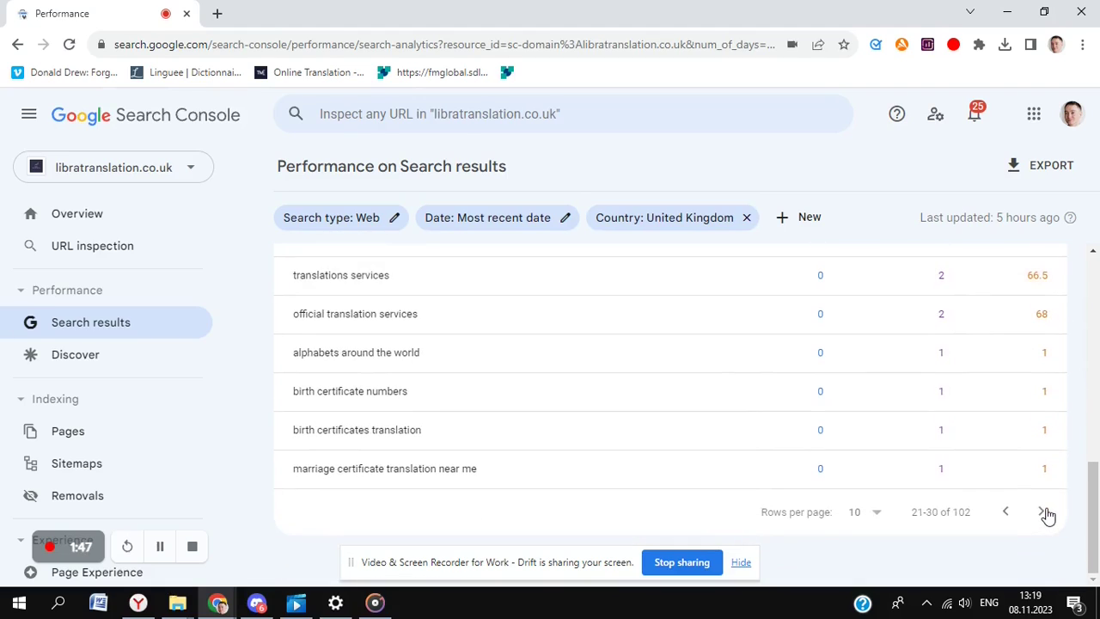
# - Continue paging the Queries table through rows 31-40 to rows 41-50
pyautogui.click(1044, 519)
pyautogui.scroll(2, 1046, 517)
pyautogui.scroll(2, 1047, 515)
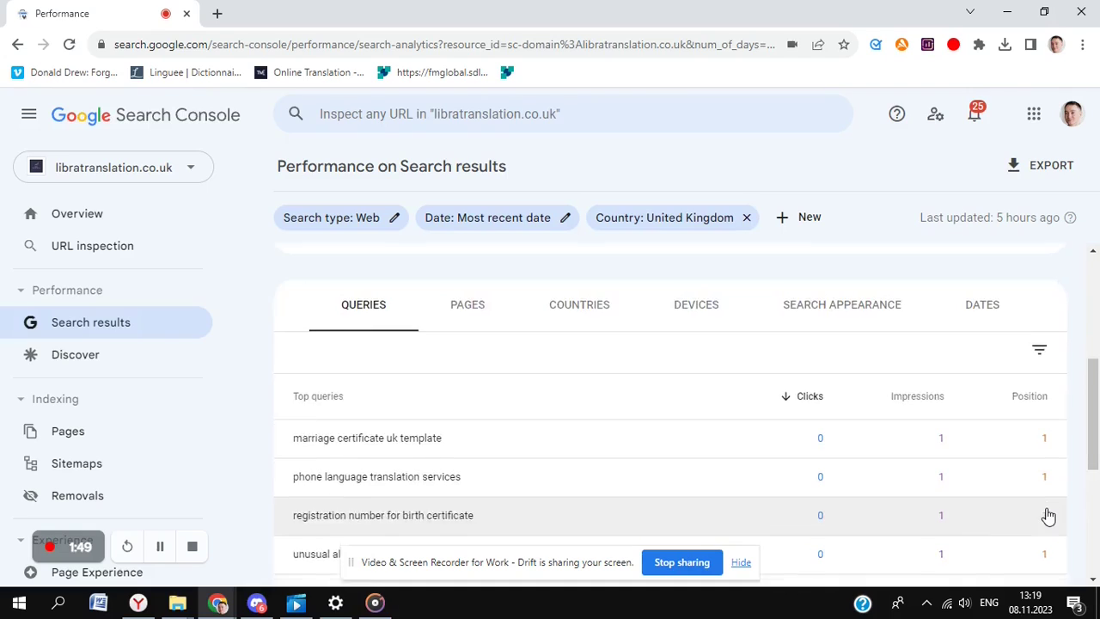
pyautogui.scroll(-3, 1048, 514)
pyautogui.scroll(-1, 1048, 514)
pyautogui.click(1047, 511)
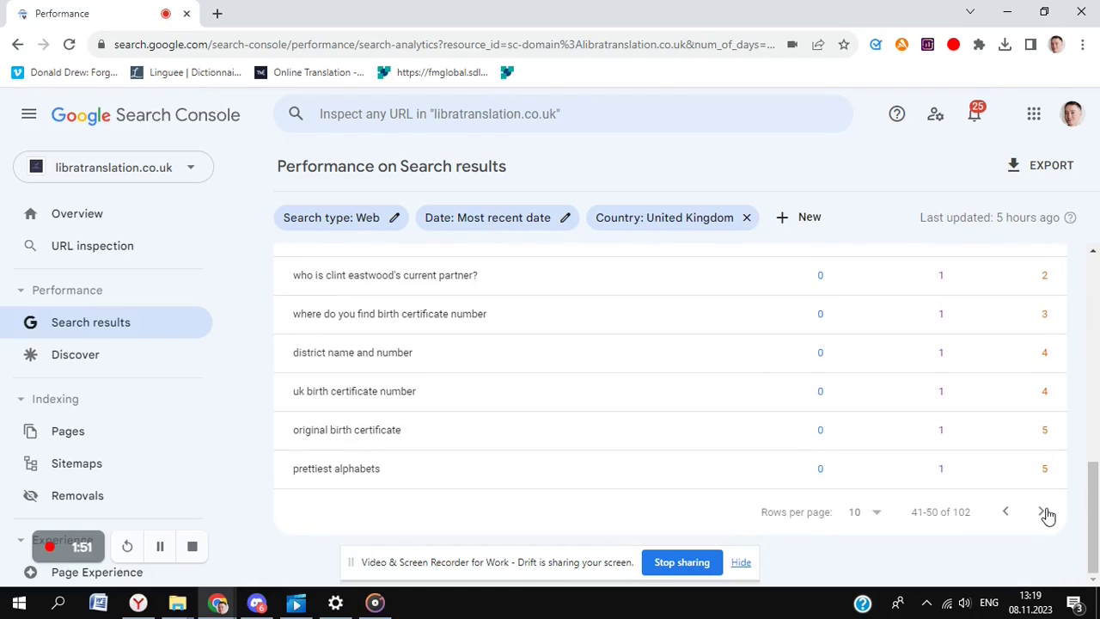
pyautogui.scroll(3, 1047, 512)
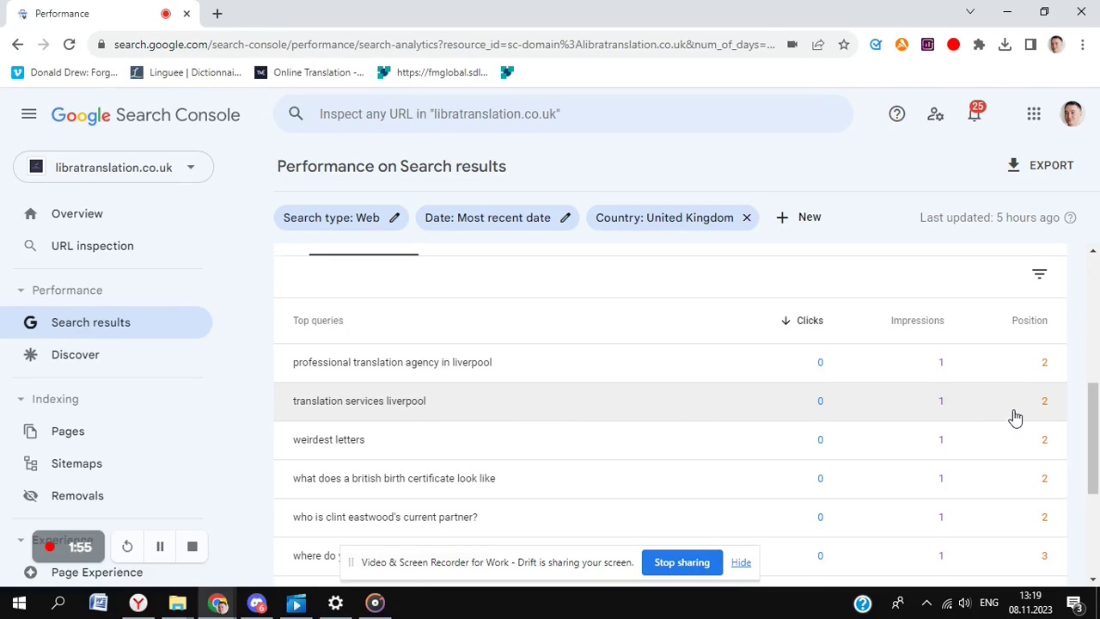
pyautogui.scroll(-3, 1015, 417)
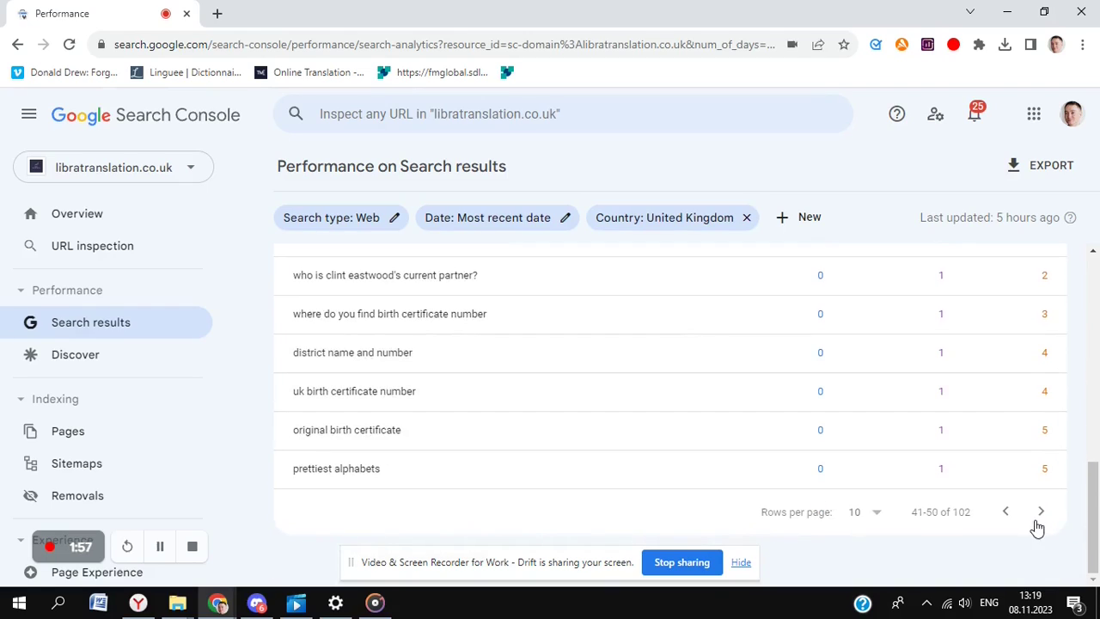
# - Page the UK Queries table forward from rows 51-60 to rows 71-80
pyautogui.click(1040, 513)
pyautogui.scroll(2, 1041, 519)
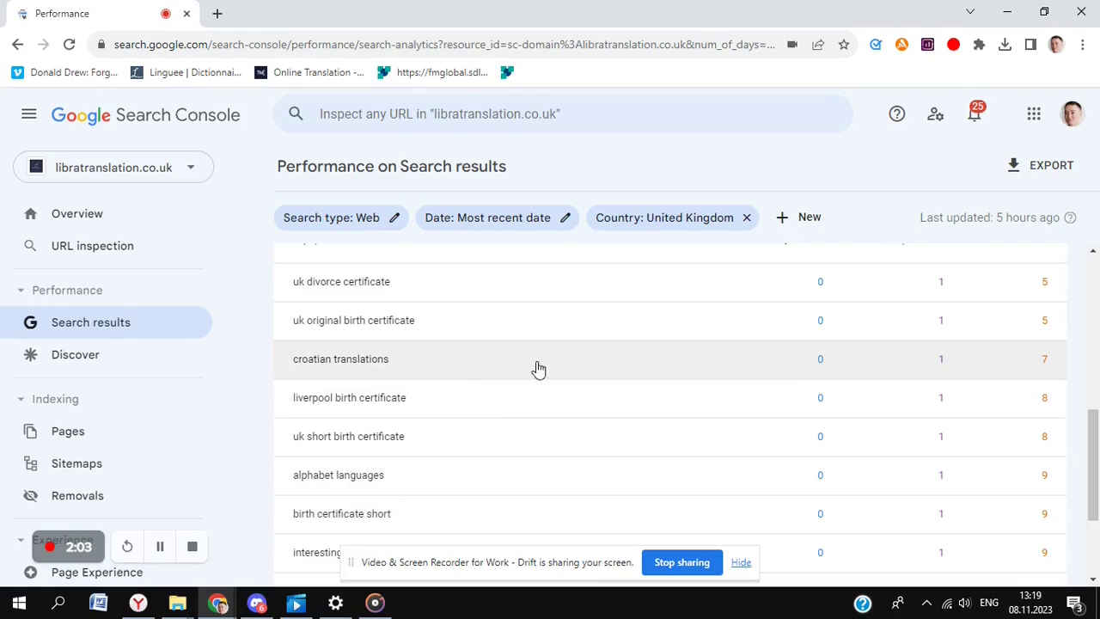
pyautogui.scroll(-2, 1043, 418)
pyautogui.scroll(1, 1043, 458)
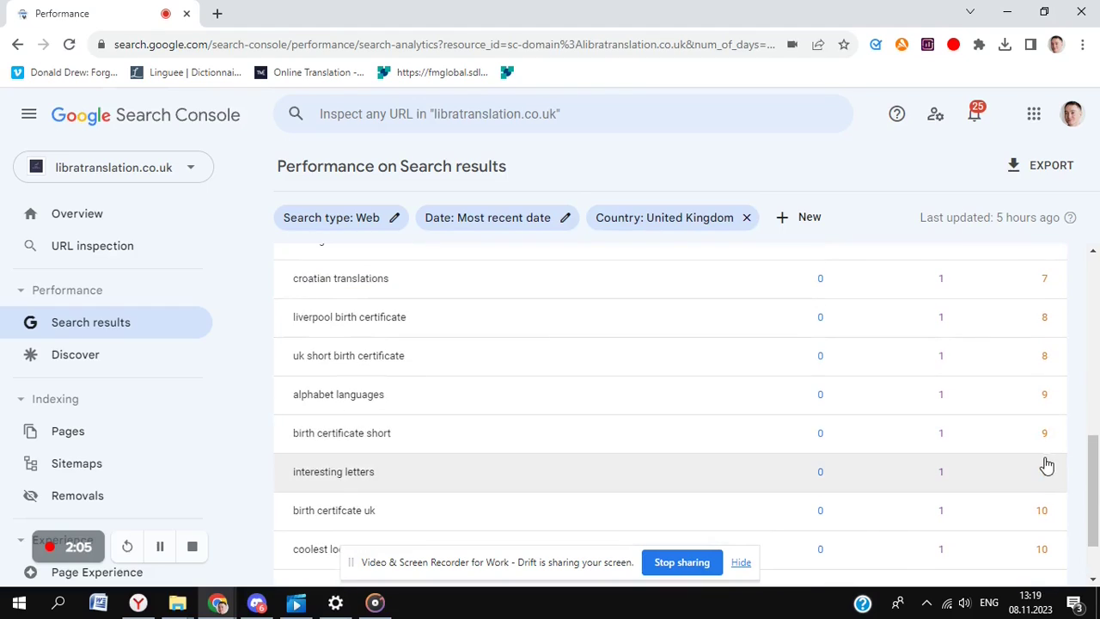
pyautogui.scroll(-1, 1040, 494)
pyautogui.click(1040, 512)
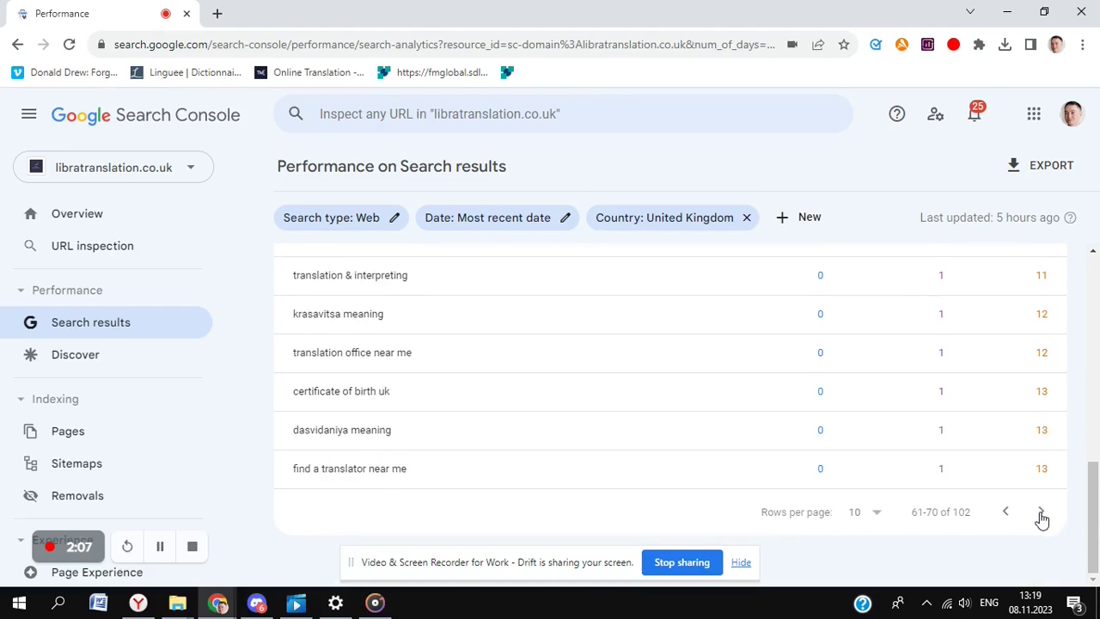
pyautogui.click(1040, 513)
pyautogui.scroll(3, 1042, 516)
pyautogui.scroll(-2, 1041, 512)
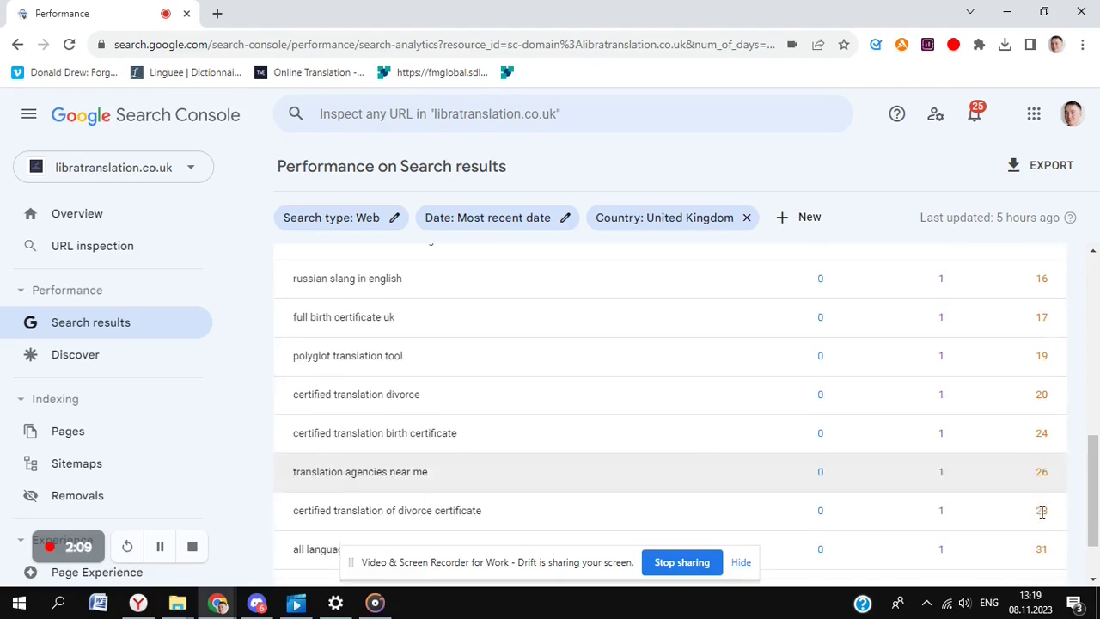
pyautogui.scroll(-1, 1041, 514)
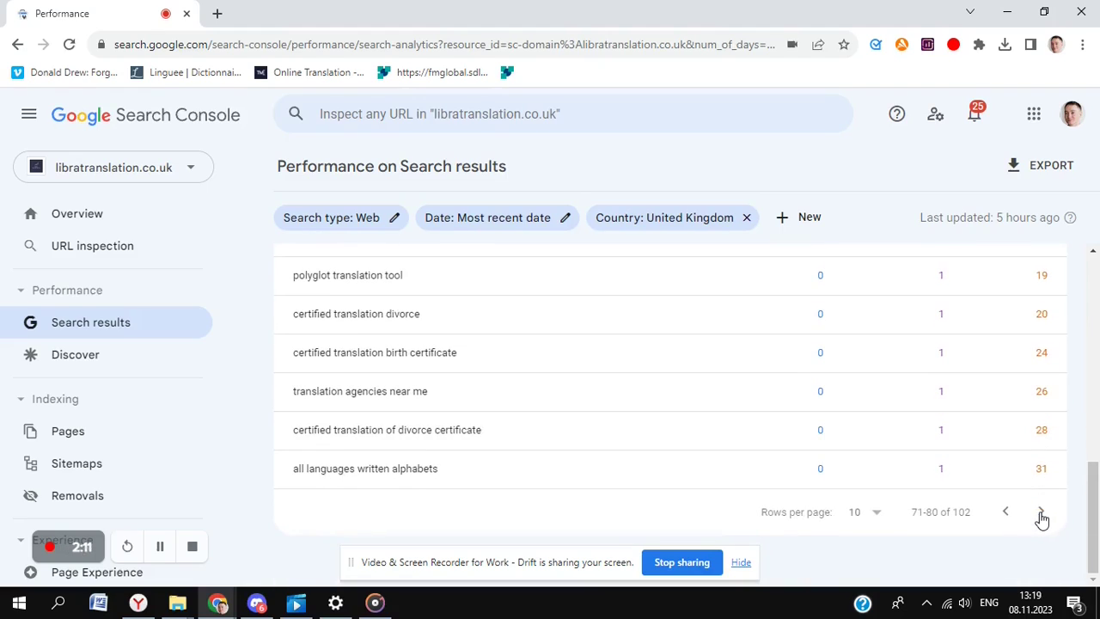
# - Advance to rows 81-90, ending with 'serbian translation' at position 72
pyautogui.click(1041, 514)
pyautogui.scroll(5, 1040, 515)
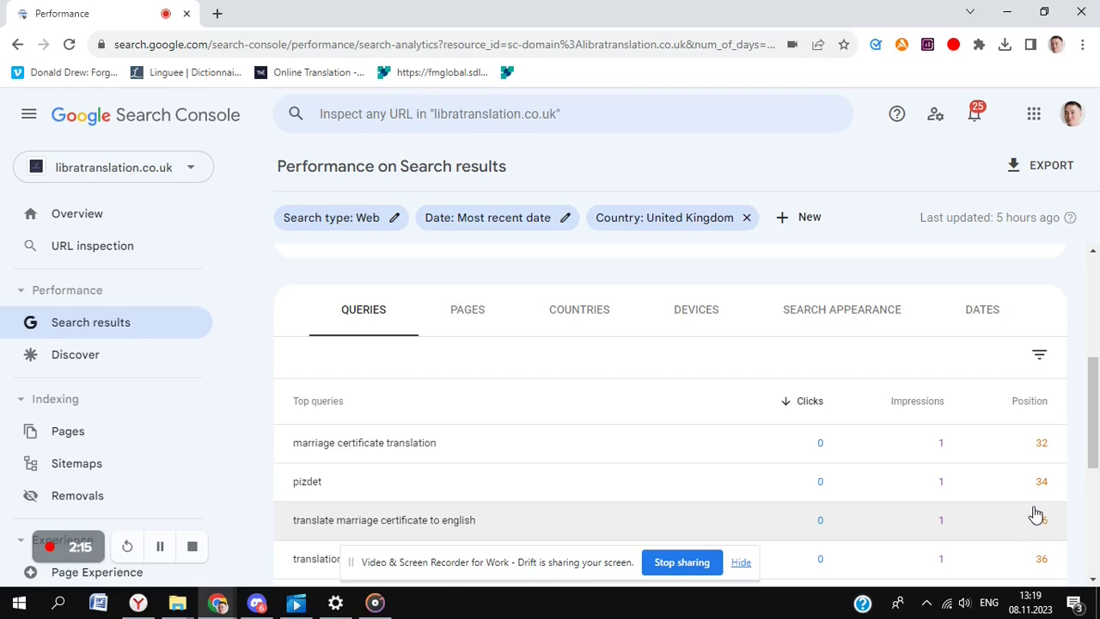
pyautogui.scroll(-5, 851, 405)
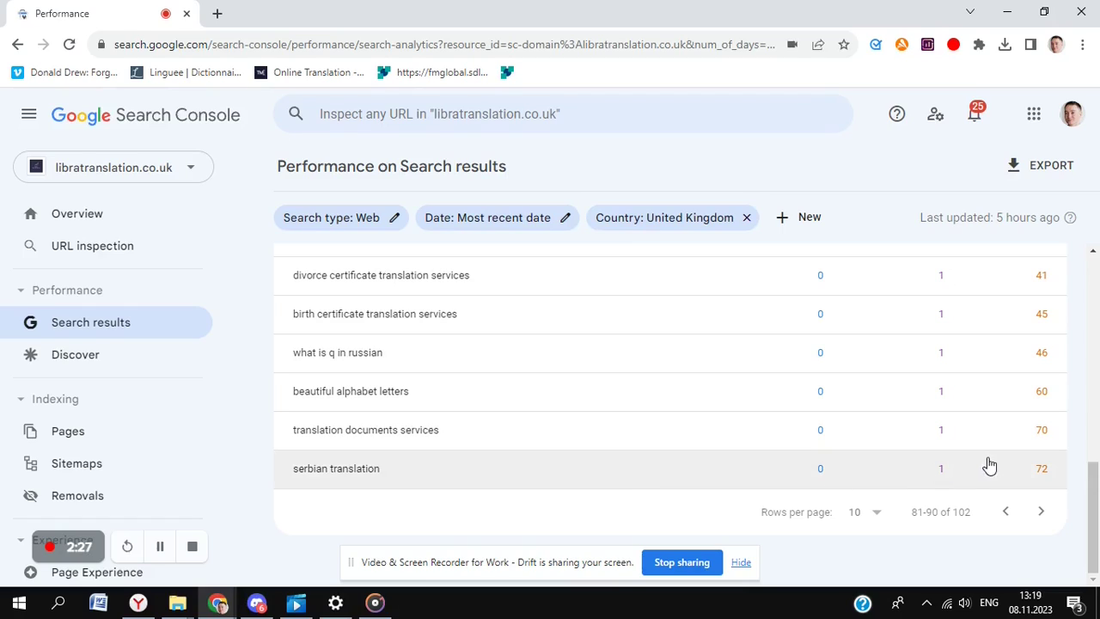
pyautogui.scroll(3, 546, 362)
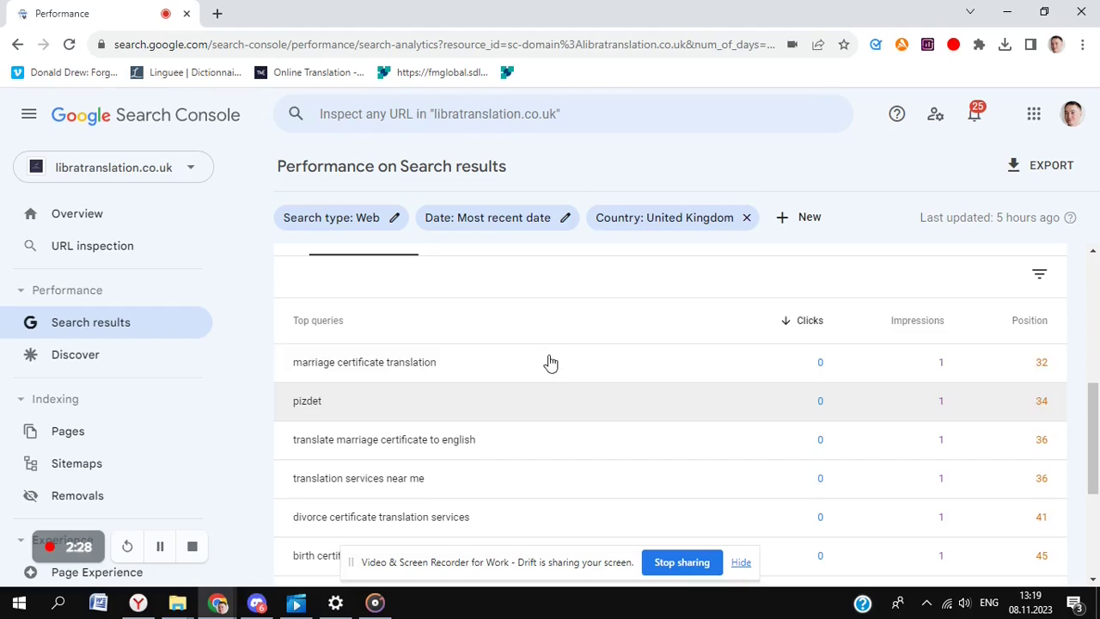
pyautogui.scroll(-3, 551, 363)
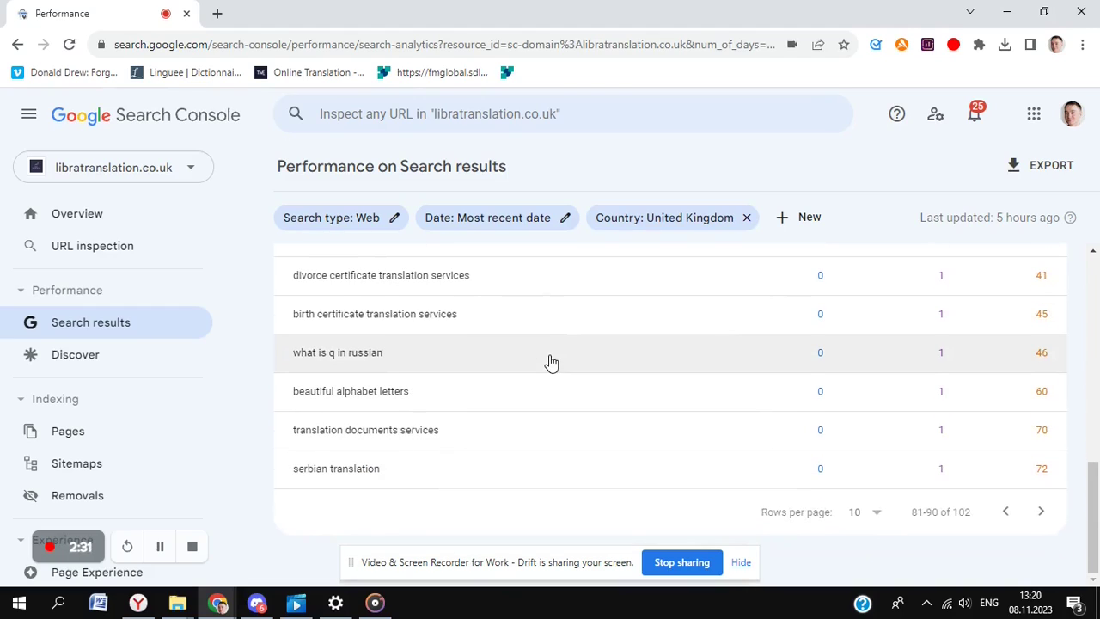
pyautogui.scroll(5, 551, 363)
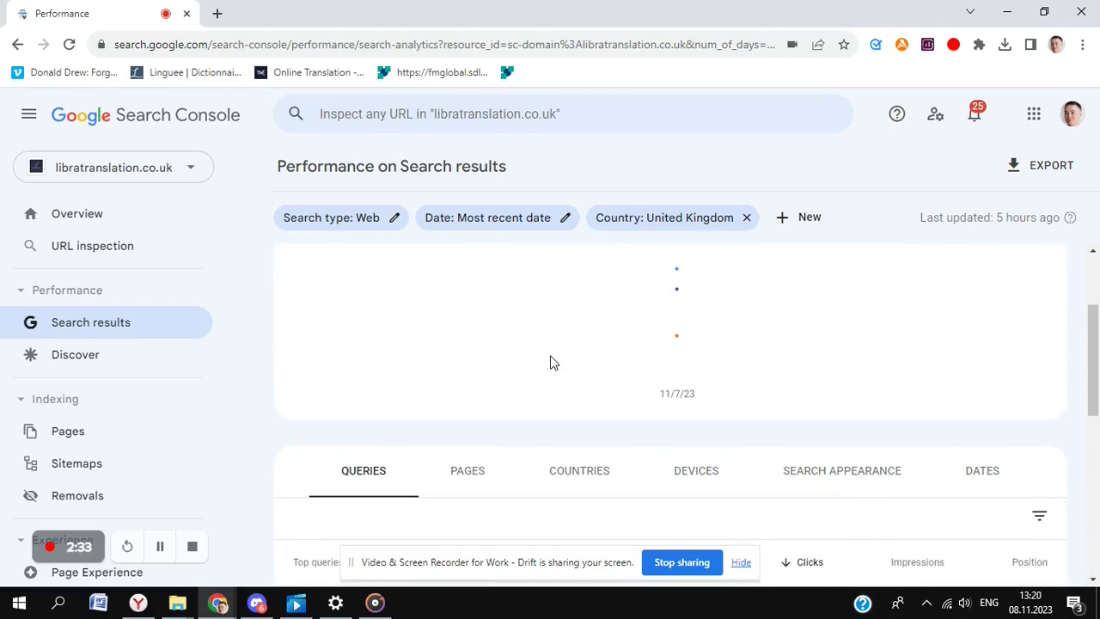
pyautogui.scroll(2, 551, 362)
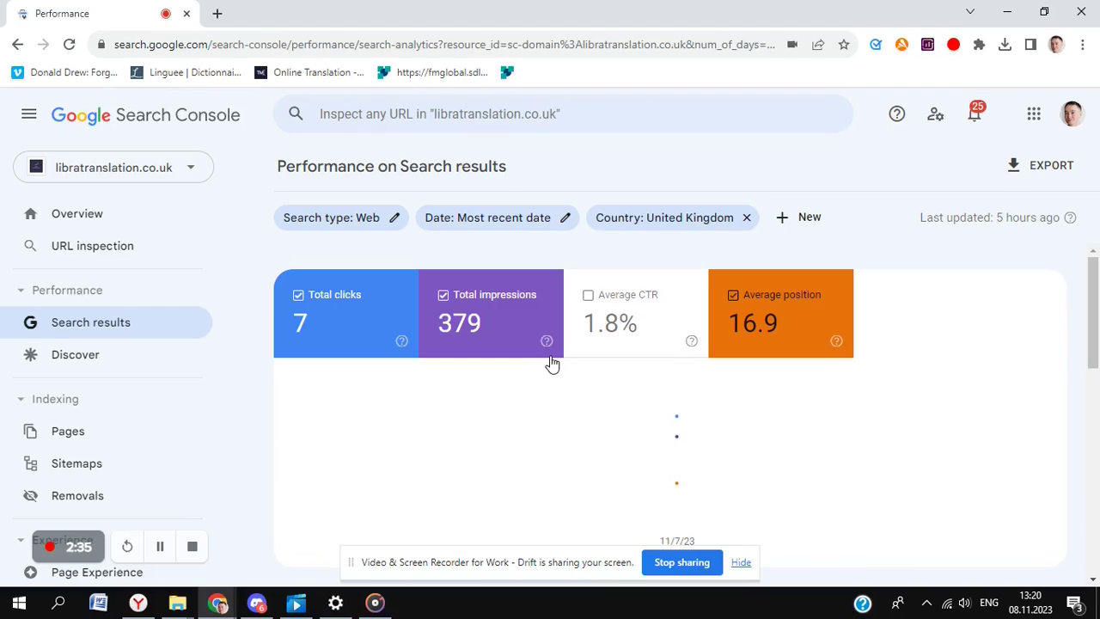
pyautogui.scroll(-8, 551, 363)
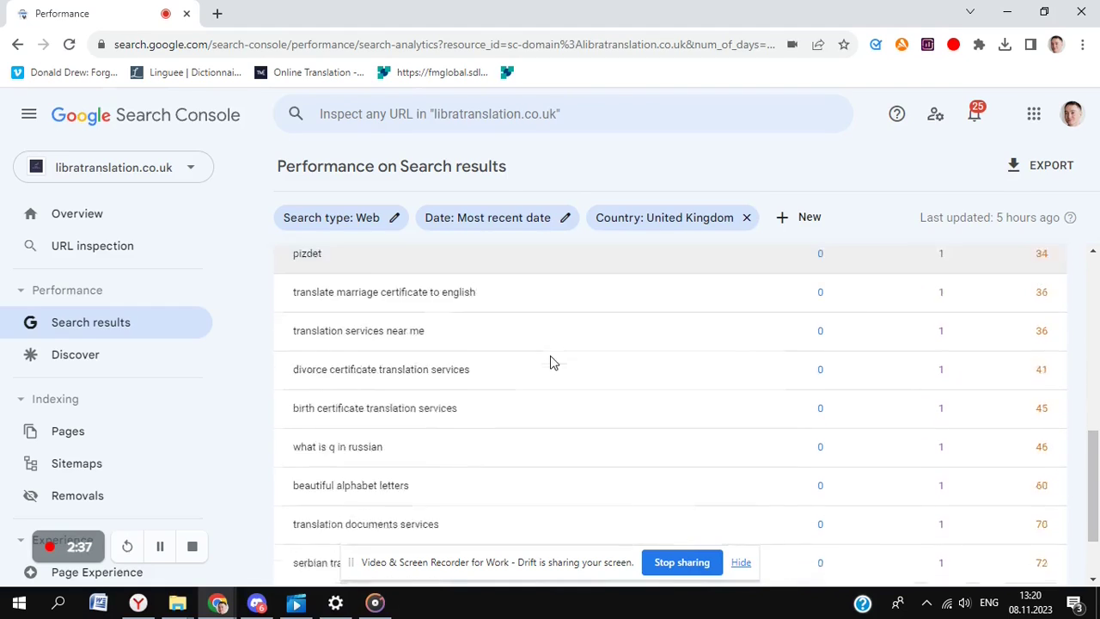
pyautogui.scroll(-2, 551, 363)
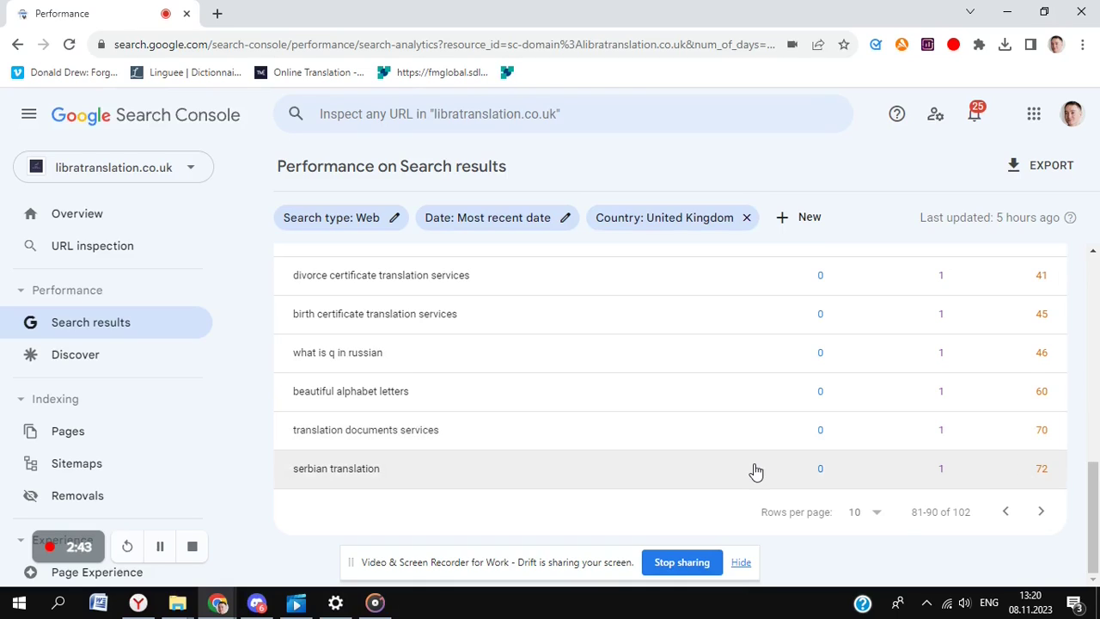
pyautogui.scroll(5, 755, 471)
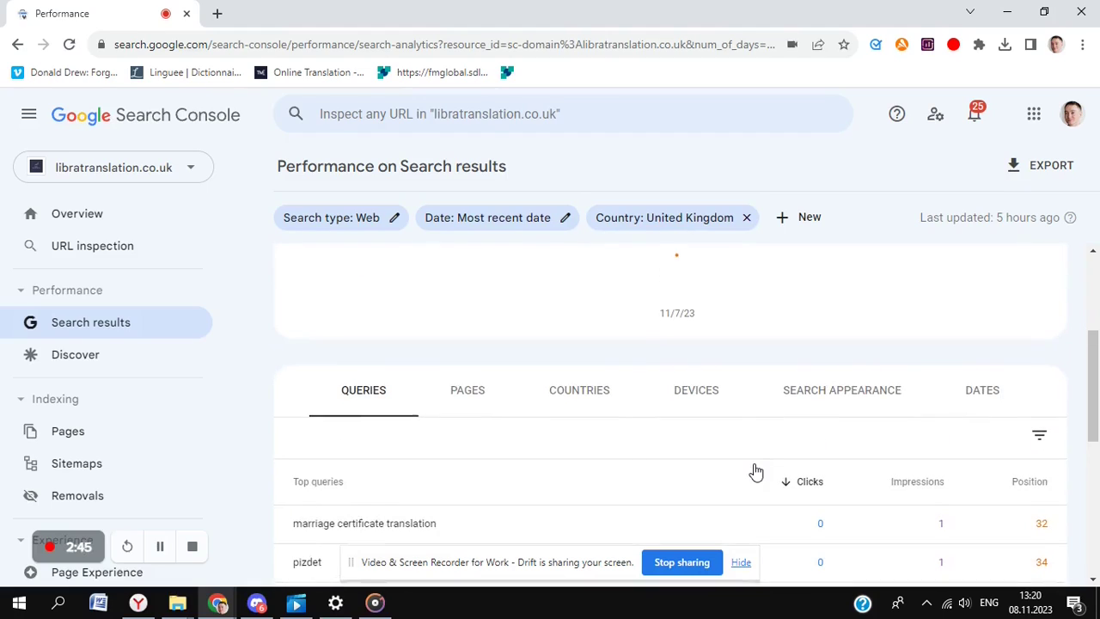
pyautogui.scroll(-5, 755, 471)
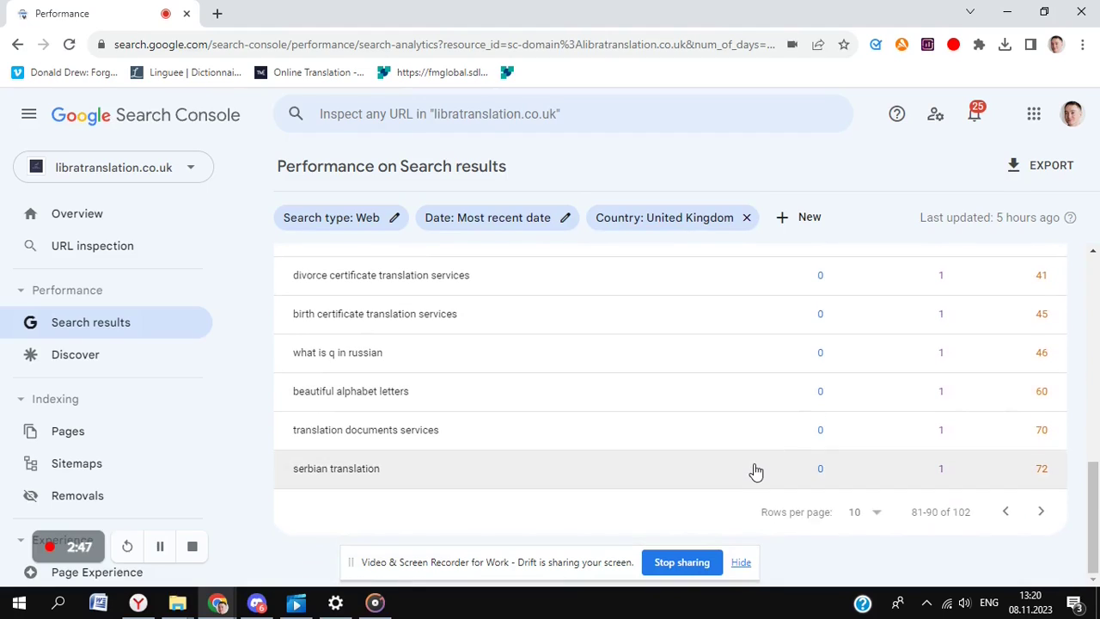
pyautogui.scroll(5, 755, 471)
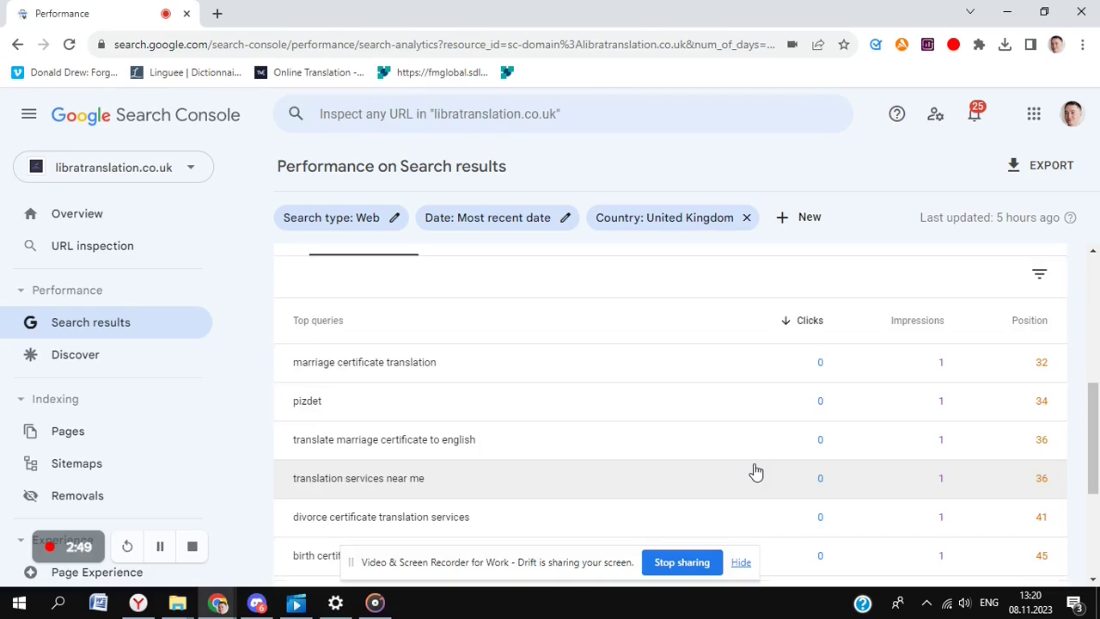
pyautogui.scroll(2, 756, 471)
pyautogui.scroll(-2, 755, 471)
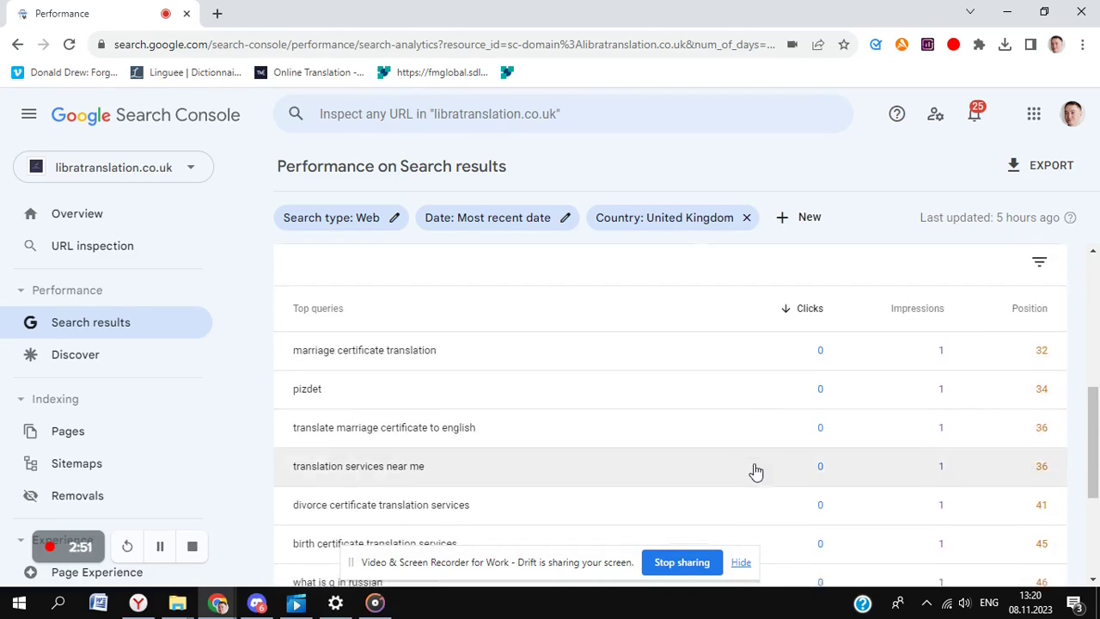
pyautogui.scroll(-2, 756, 471)
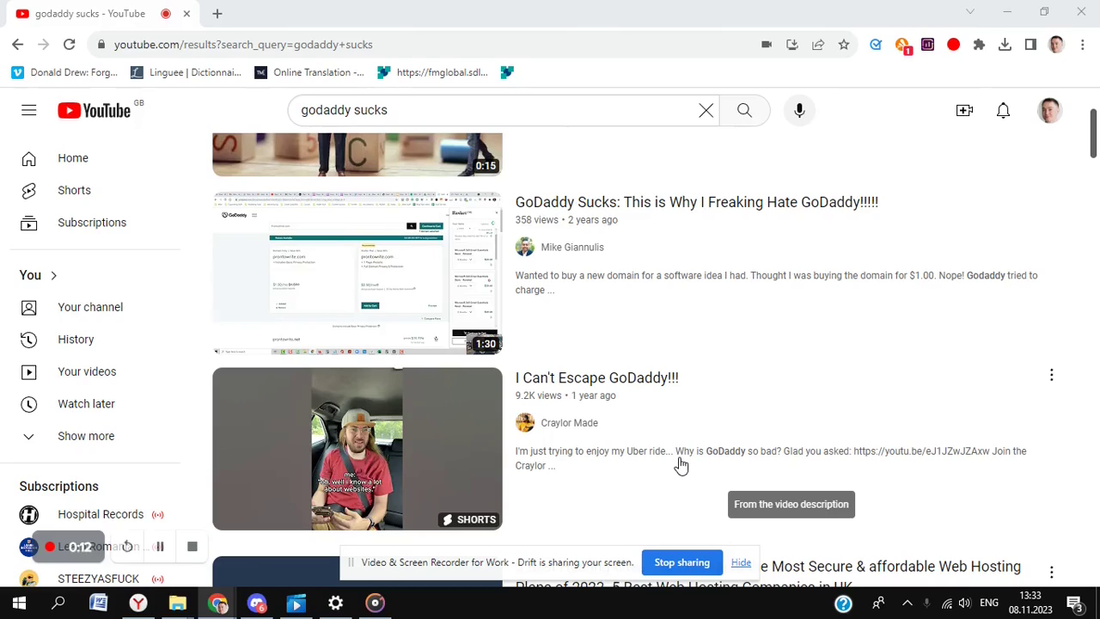
pyautogui.scroll(-5, 713, 290)
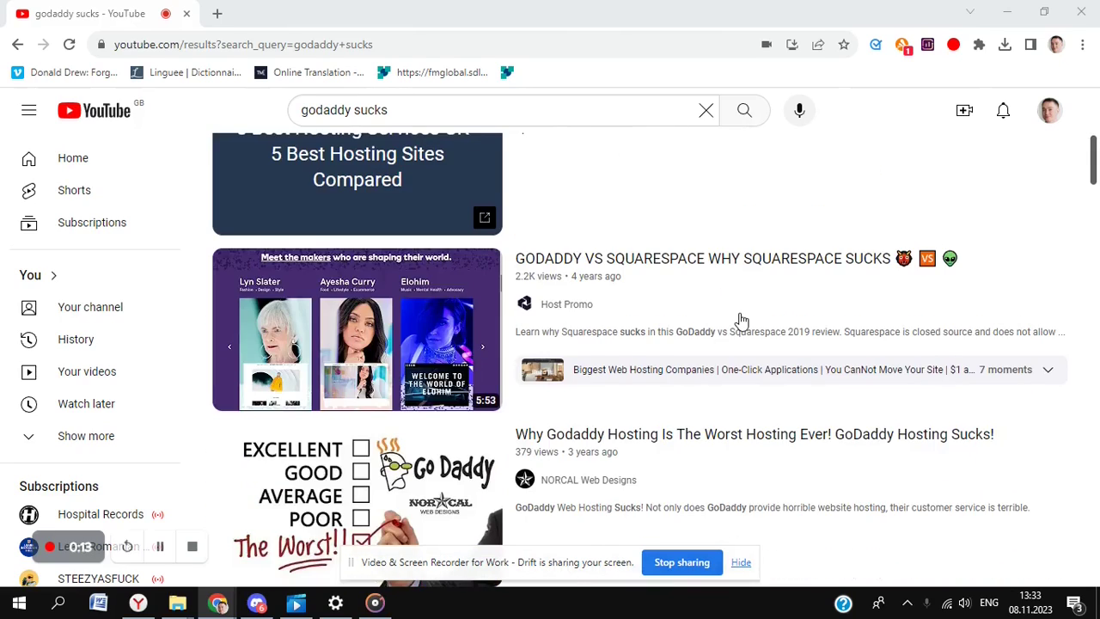
pyautogui.scroll(4, 739, 317)
pyautogui.scroll(2, 740, 320)
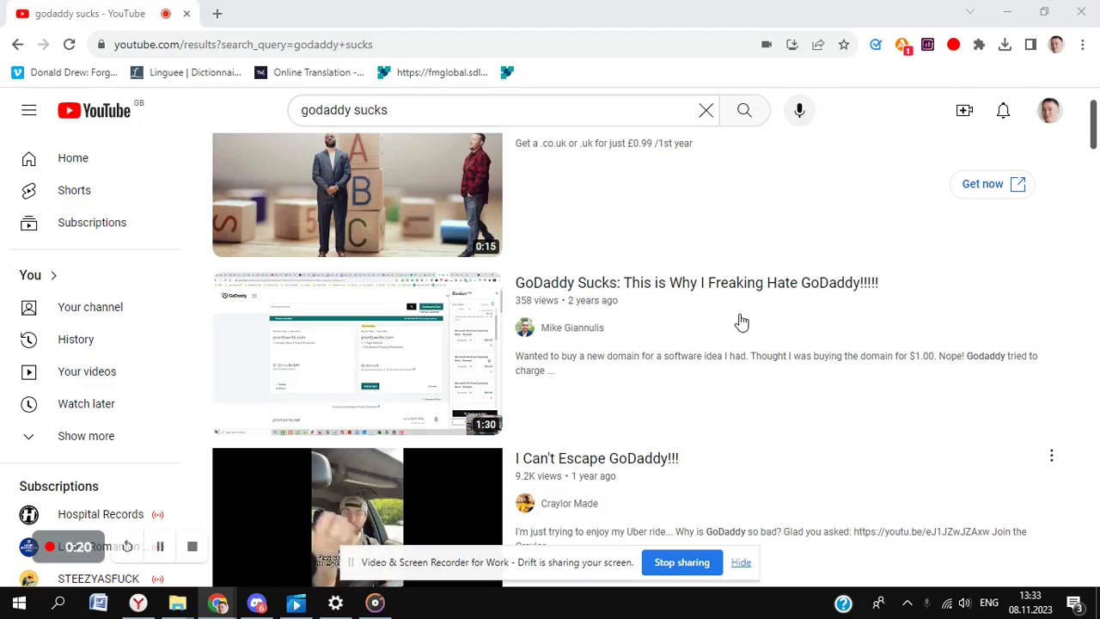
pyautogui.scroll(1, 741, 321)
pyautogui.scroll(1, 741, 321)
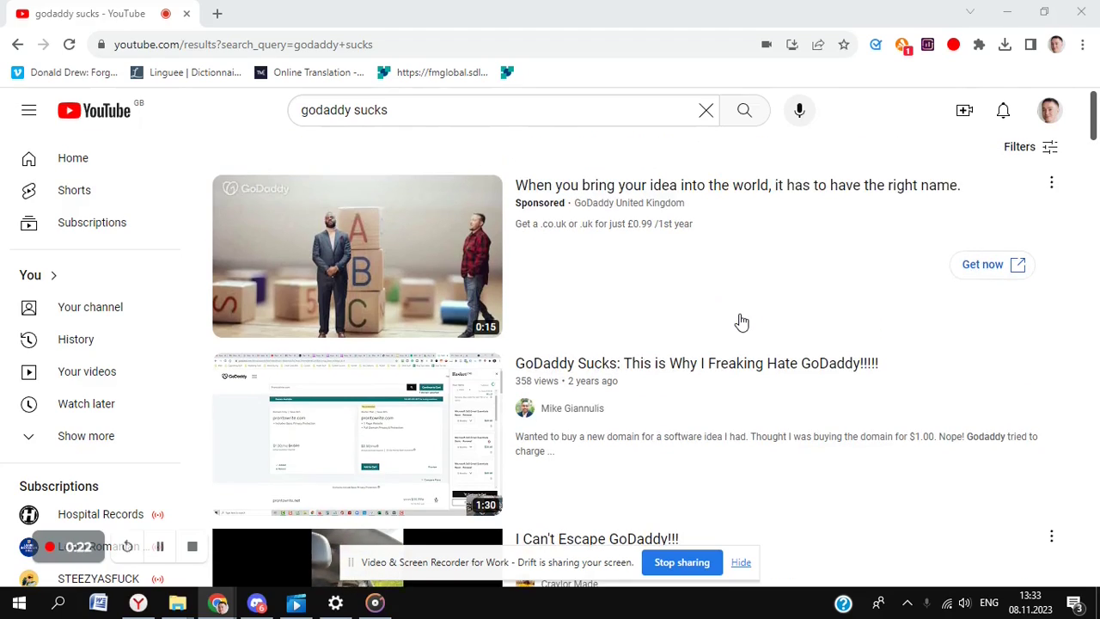